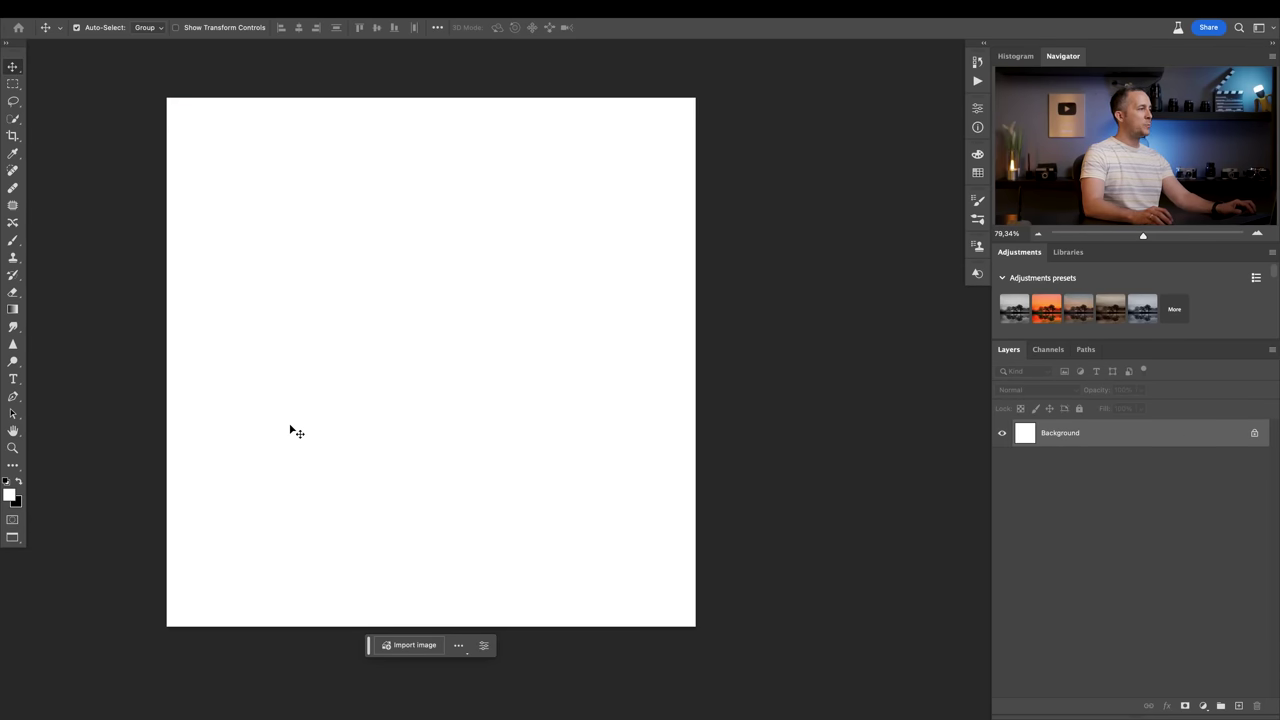
# Select the whole canvas and Generative Fill it with the prompt 'Cloud'.
pyautogui.press('super+a')
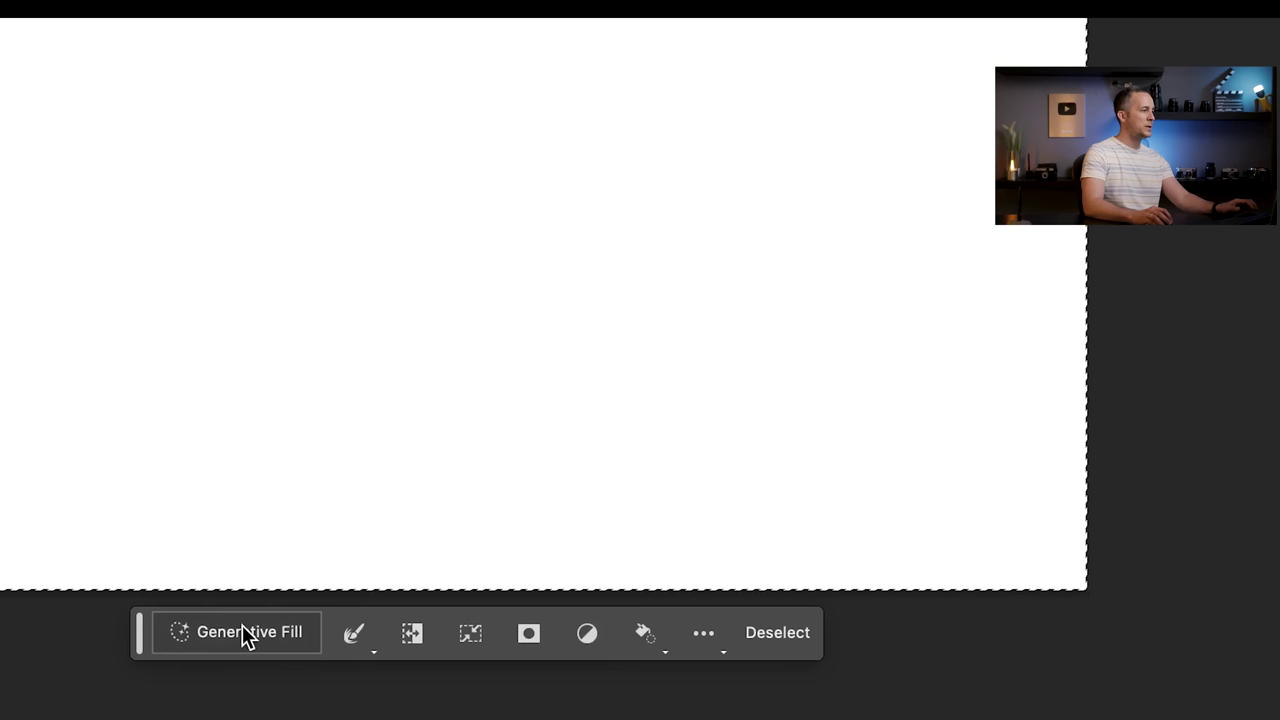
pyautogui.click(242, 626)
pyautogui.write('C')
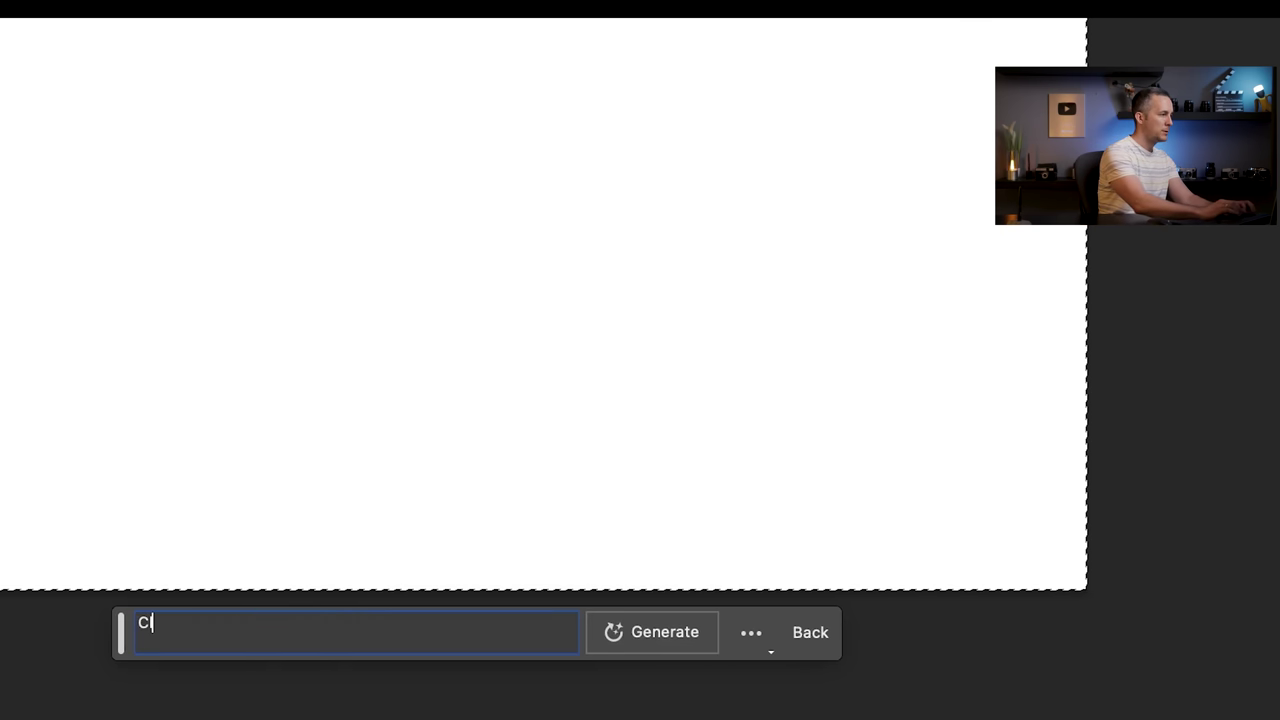
pyautogui.write('lou')
pyautogui.press('Return')
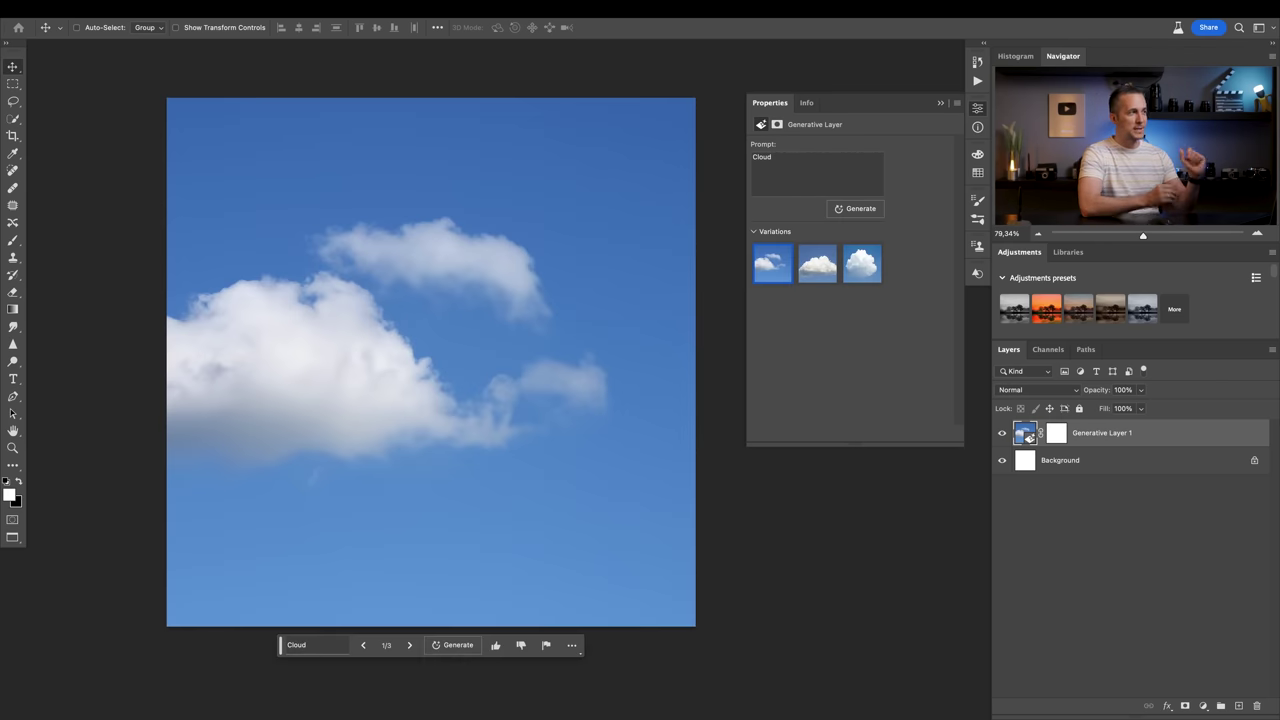
# Browse the cloud variations, generate three more, and choose the sixth, a single puffy cloud.
pyautogui.click(812, 278)
pyautogui.click(862, 270)
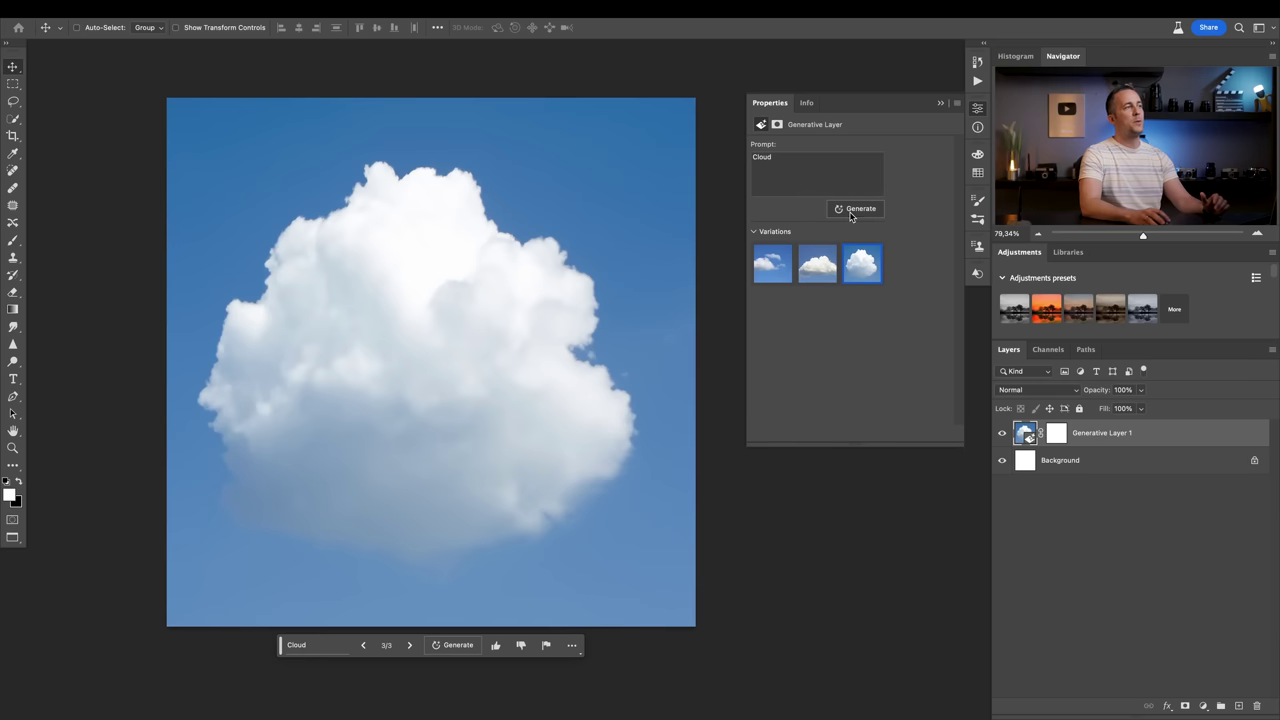
pyautogui.click(851, 210)
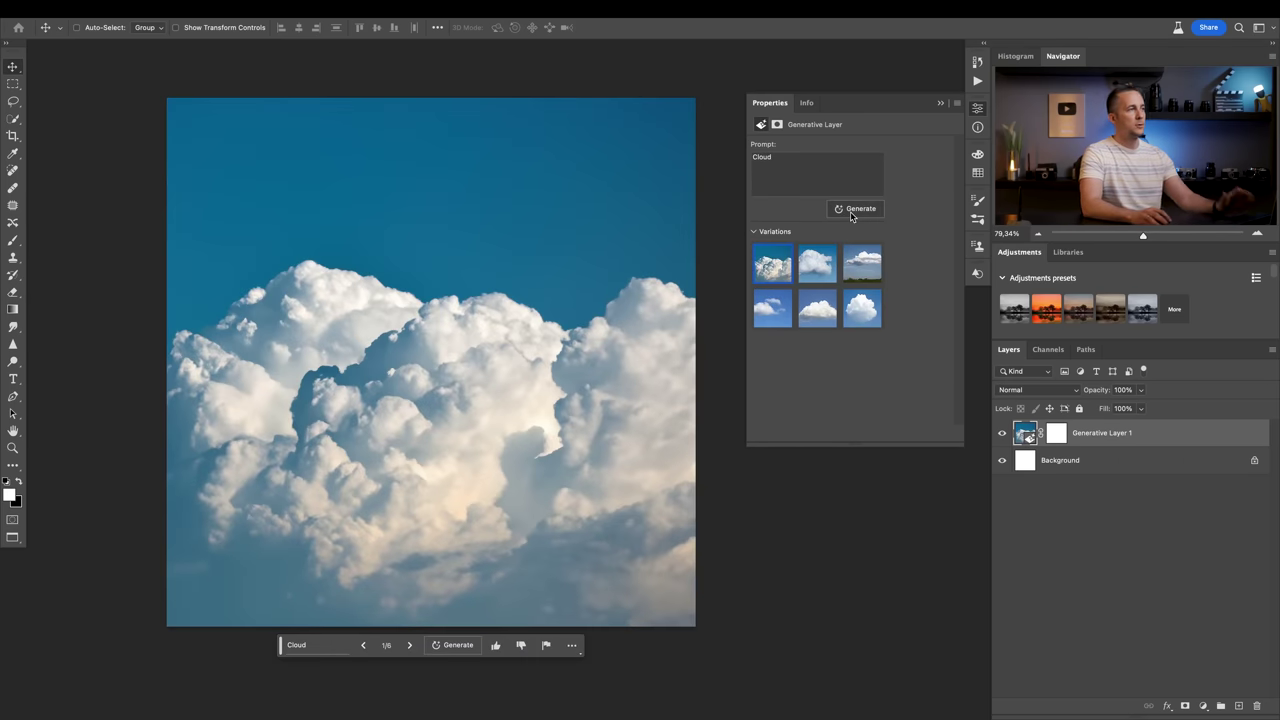
pyautogui.click(817, 263)
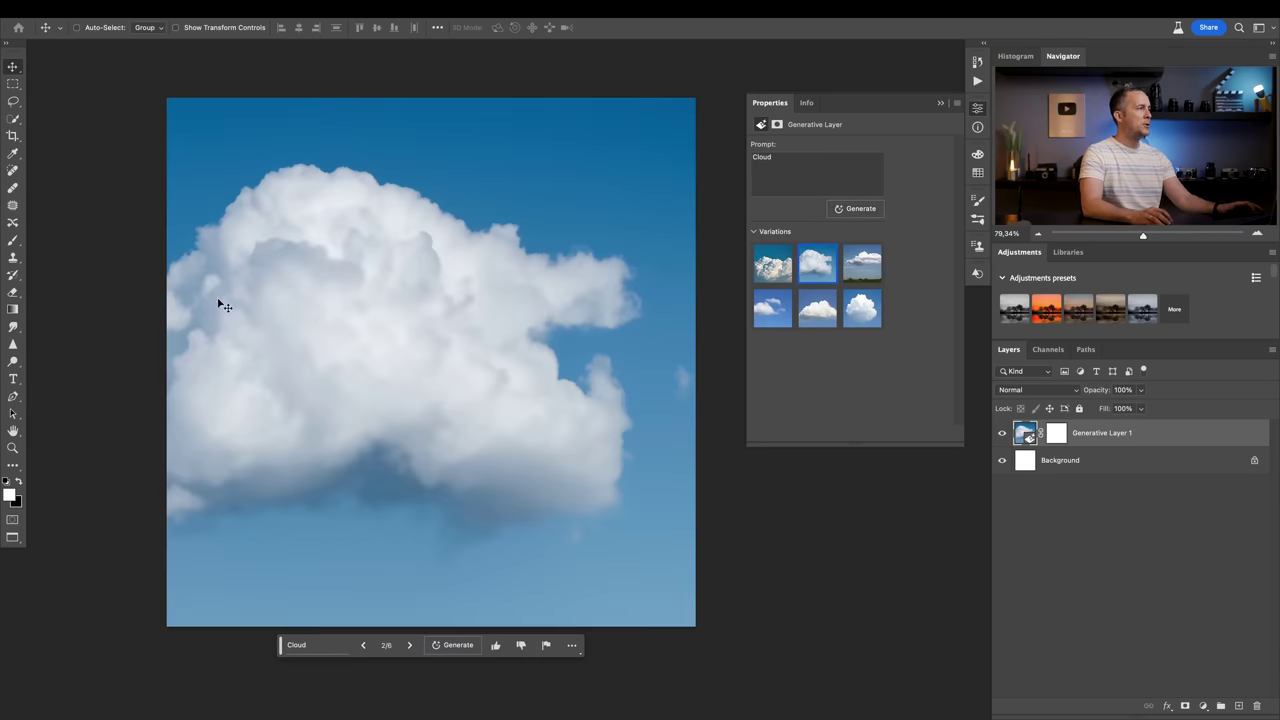
pyautogui.click(858, 263)
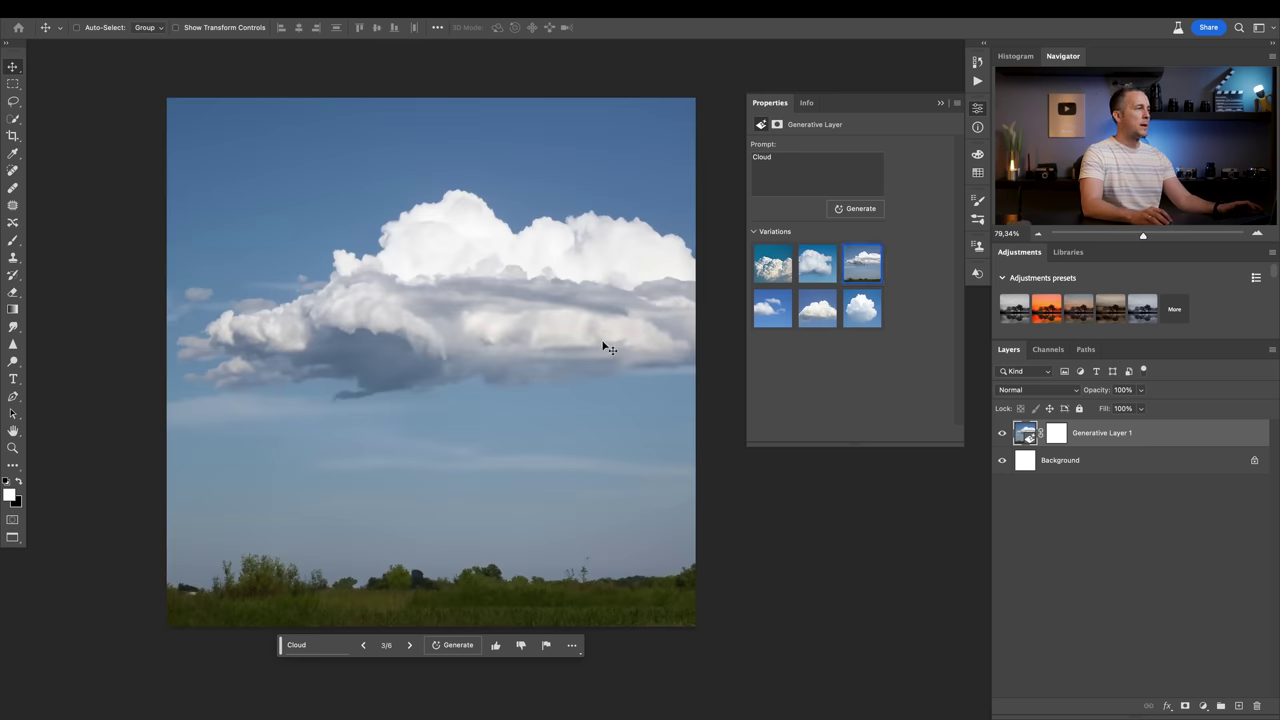
pyautogui.click(778, 268)
pyautogui.click(813, 316)
pyautogui.click(856, 316)
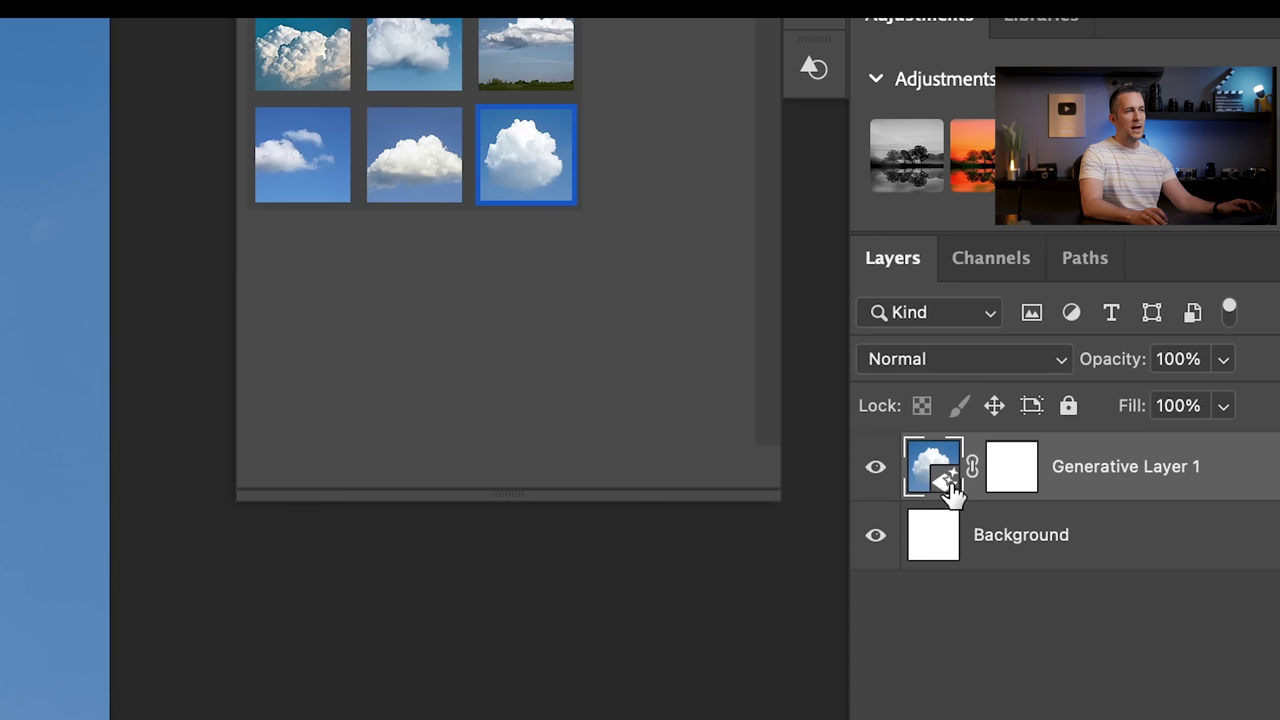
# Rasterize the generative cloud layer, then desaturate and invert it into a dark cloud on grey.
pyautogui.rightClick(1191, 466)
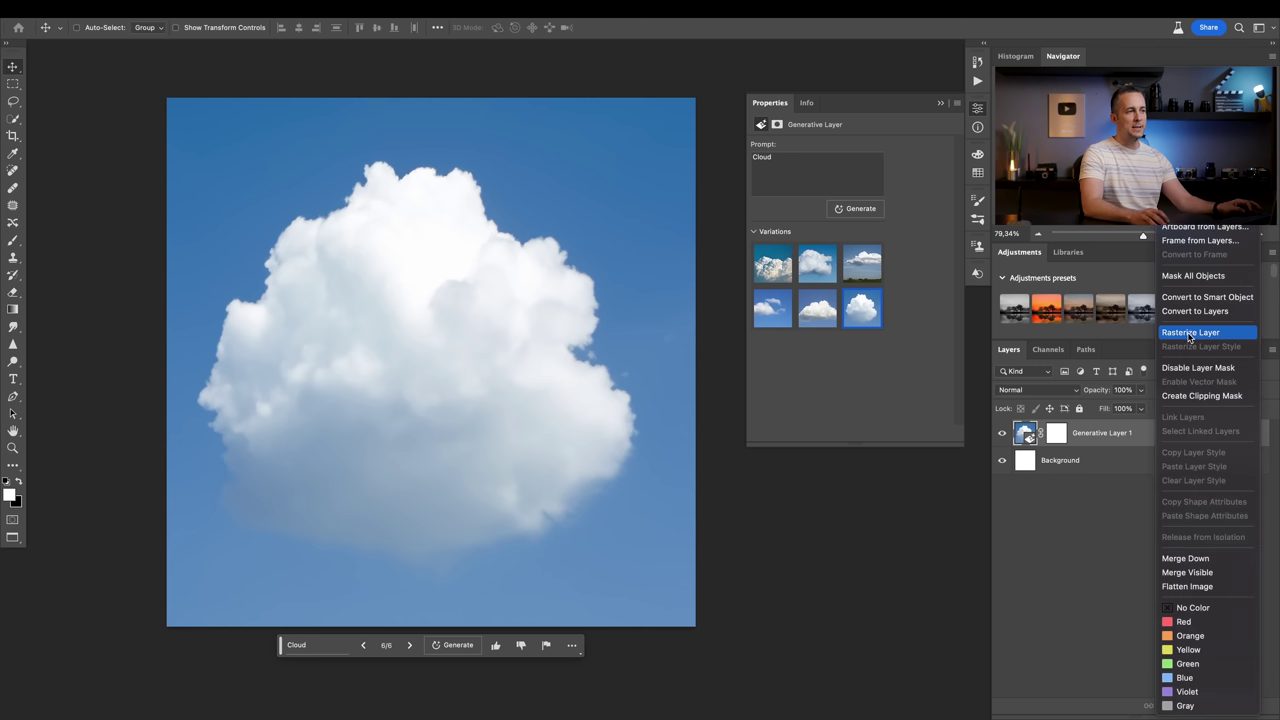
pyautogui.click(1189, 333)
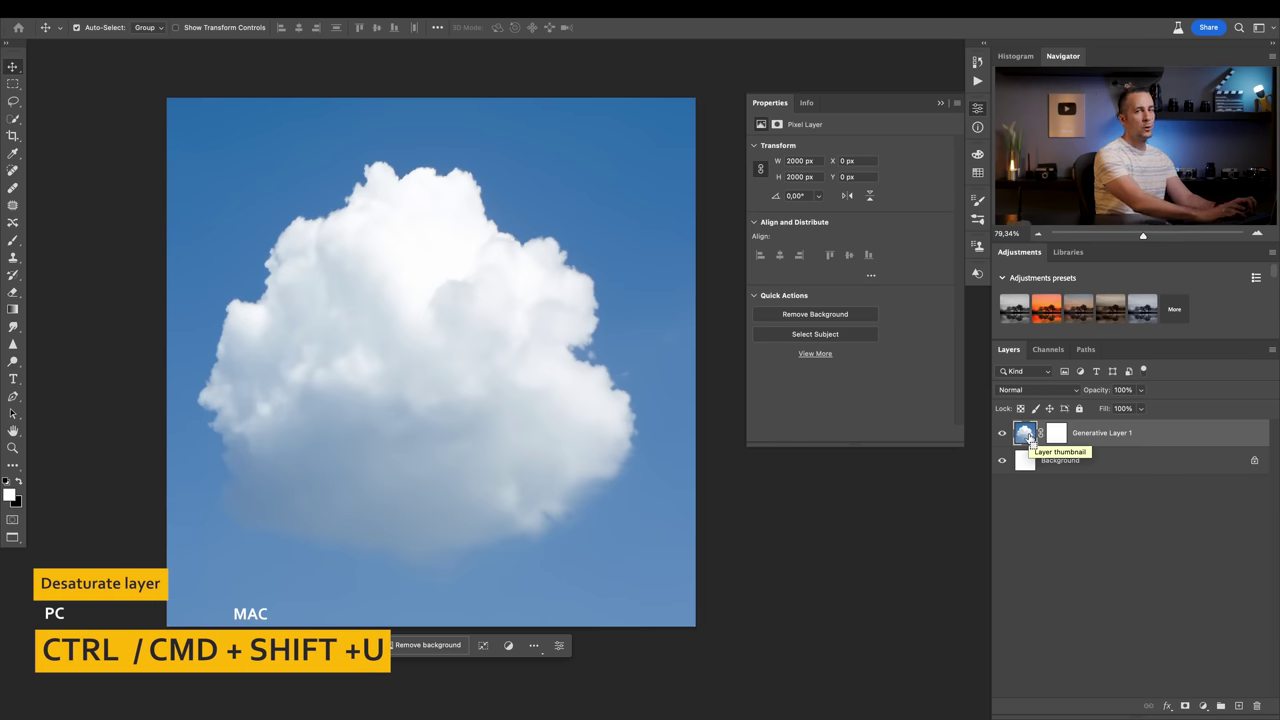
pyautogui.hotkey('ctrl', 'shift', 'u')
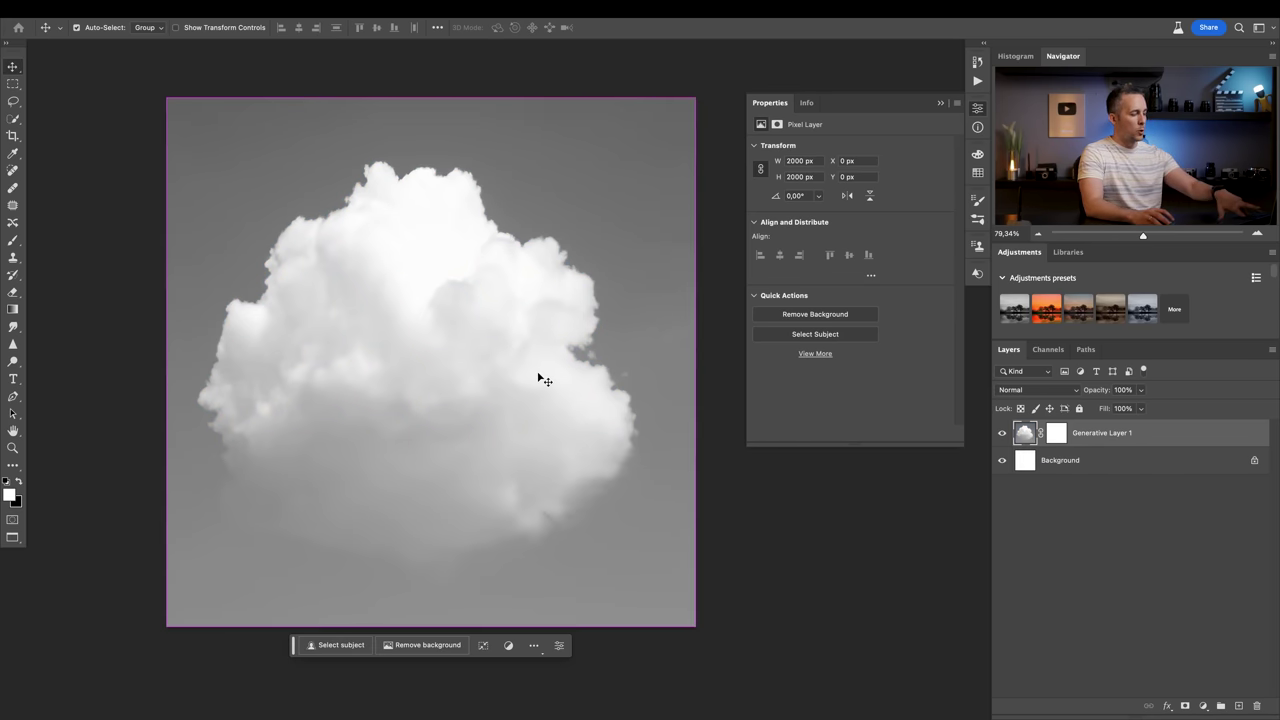
pyautogui.hotkey('ctrl', 'i')
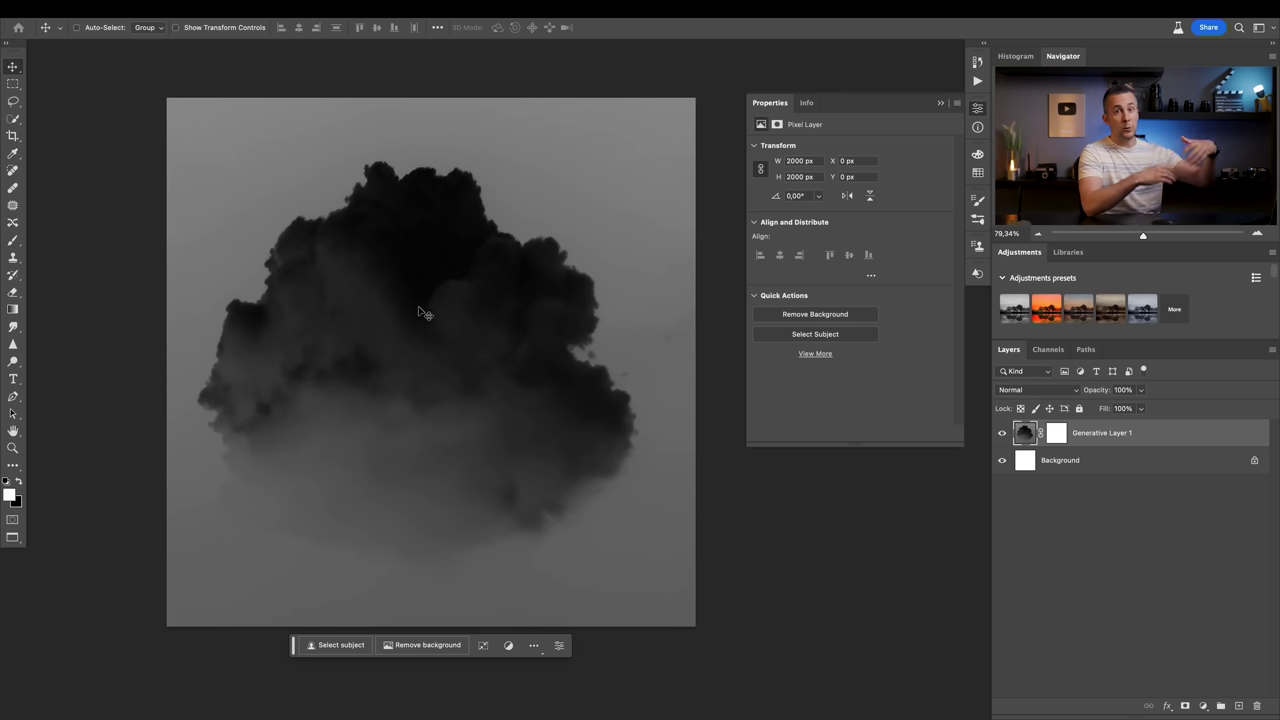
# Apply Levels with input values 39, 1.1 and 99 to whiten the background and blacken the cloud.
pyautogui.click(190, 8)
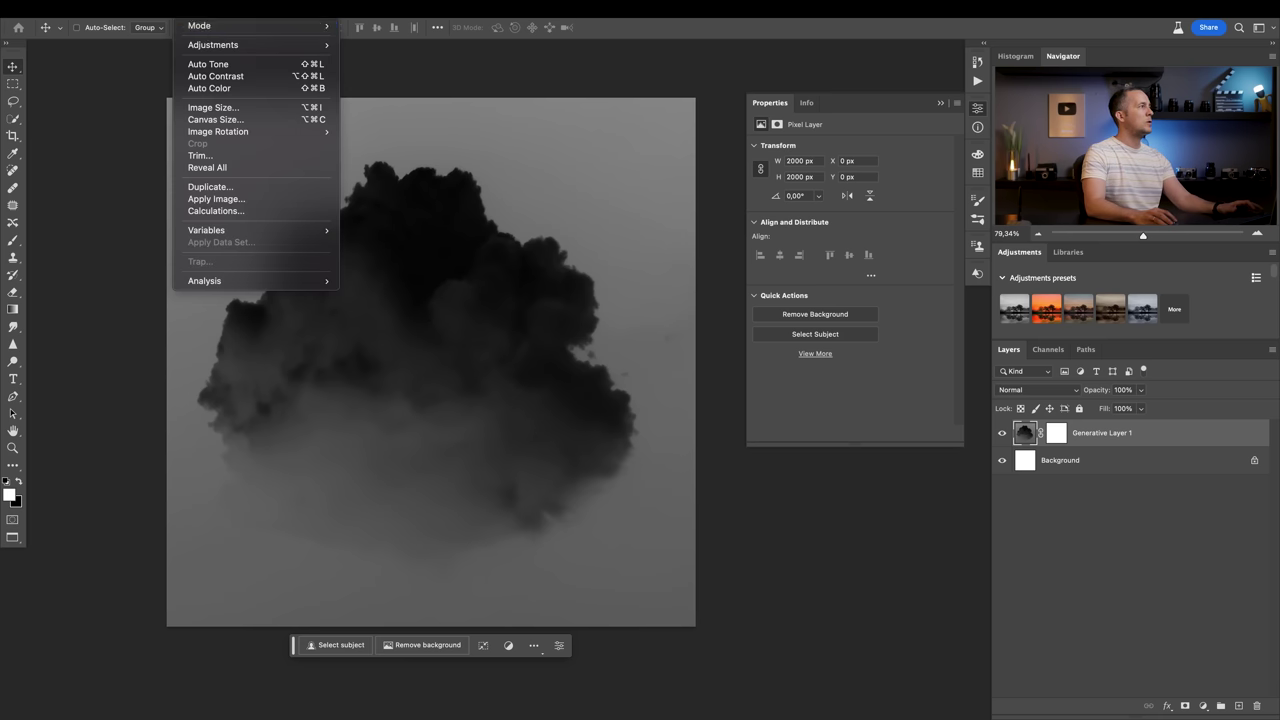
pyautogui.moveTo(210, 44)
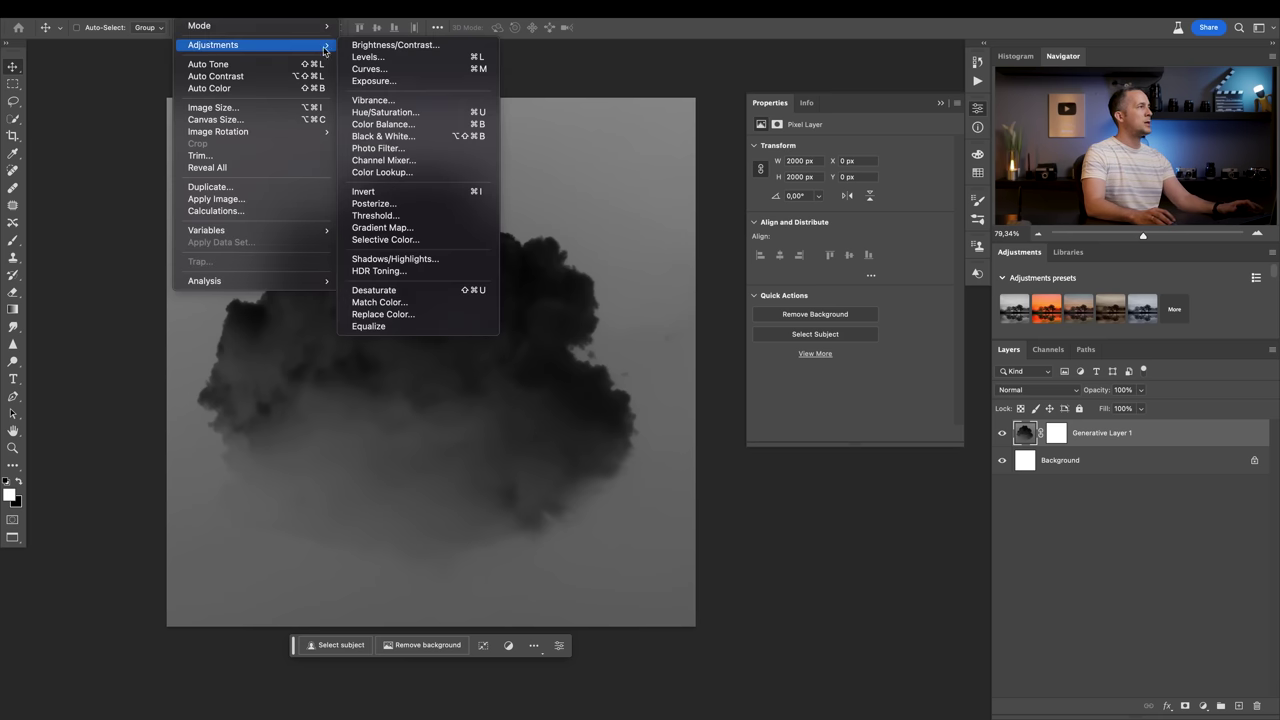
pyautogui.click(481, 62)
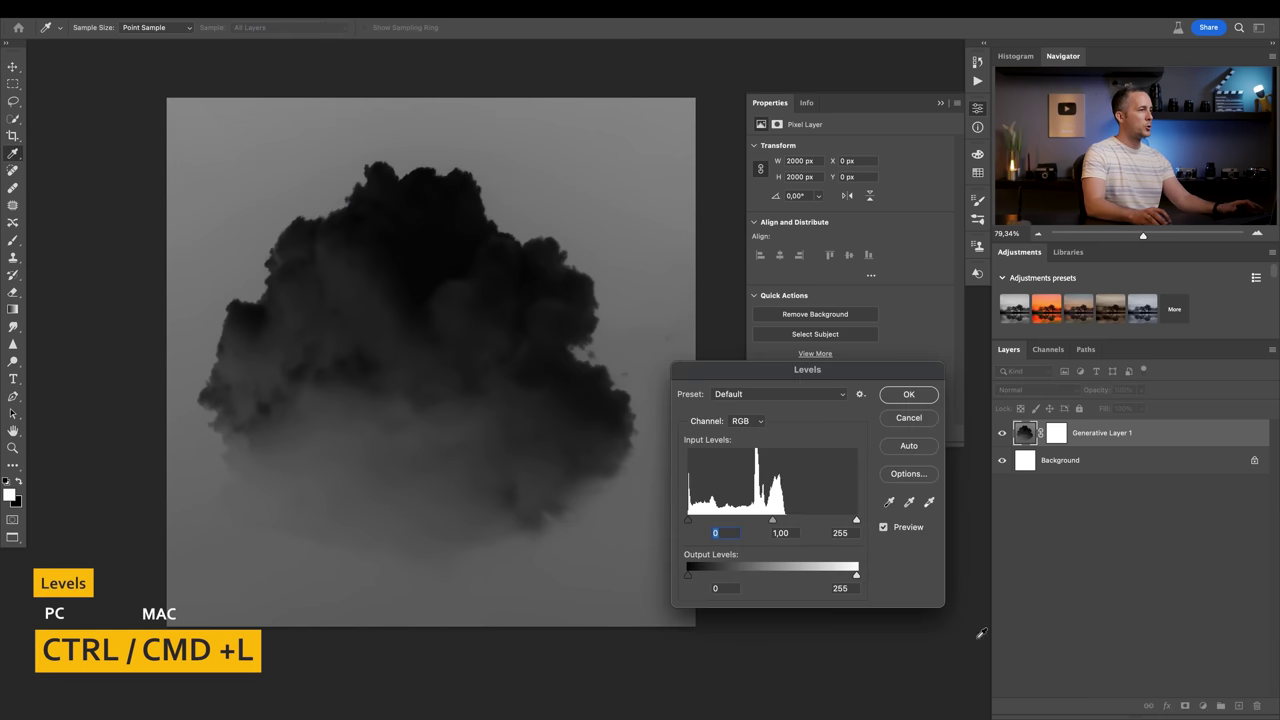
pyautogui.moveTo(857, 521); pyautogui.dragTo(711, 522)
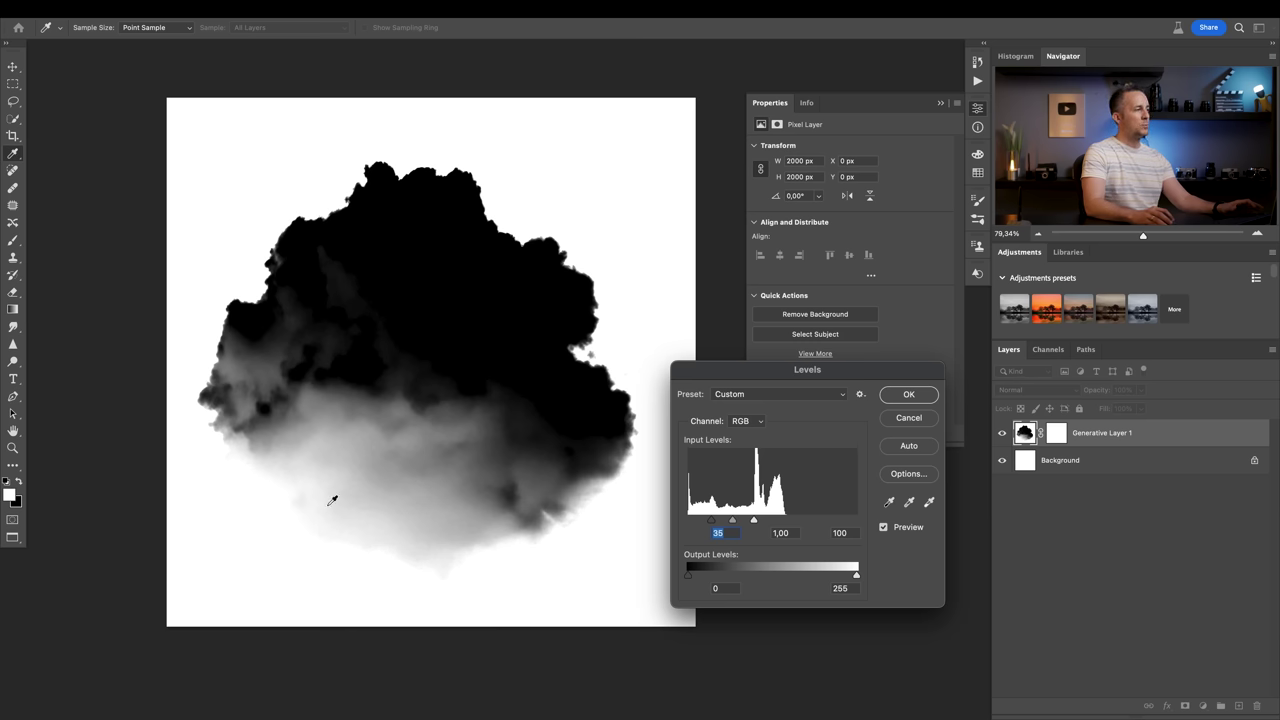
pyautogui.moveTo(714, 523); pyautogui.dragTo(753, 523)
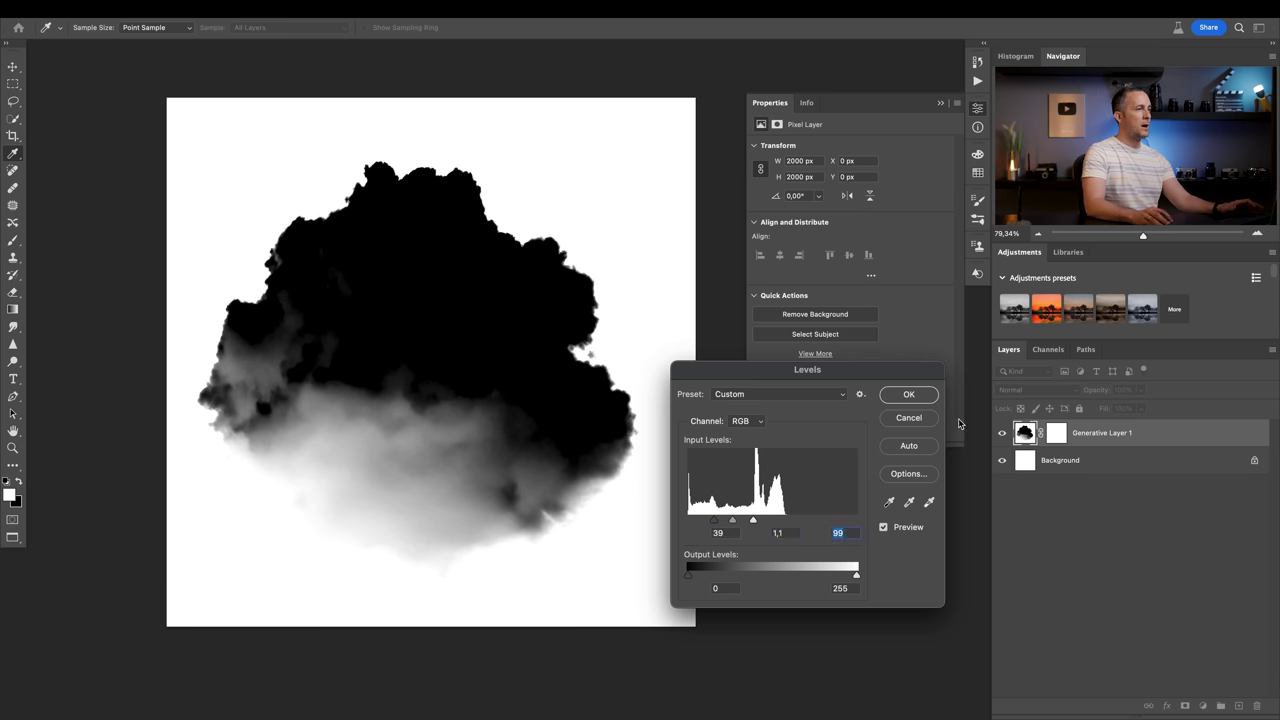
pyautogui.click(906, 396)
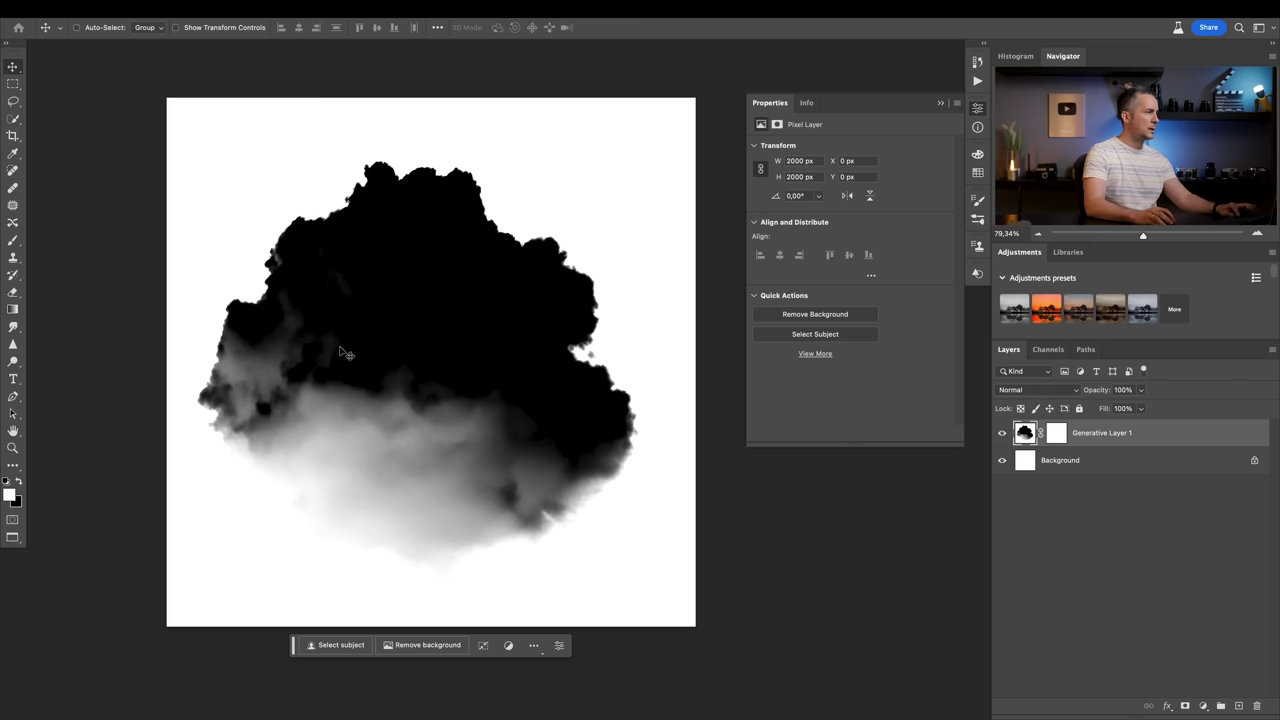
# Set up the Brush tool at 100% opacity, test and undo a white stroke, and size it to 700.
pyautogui.press('b')
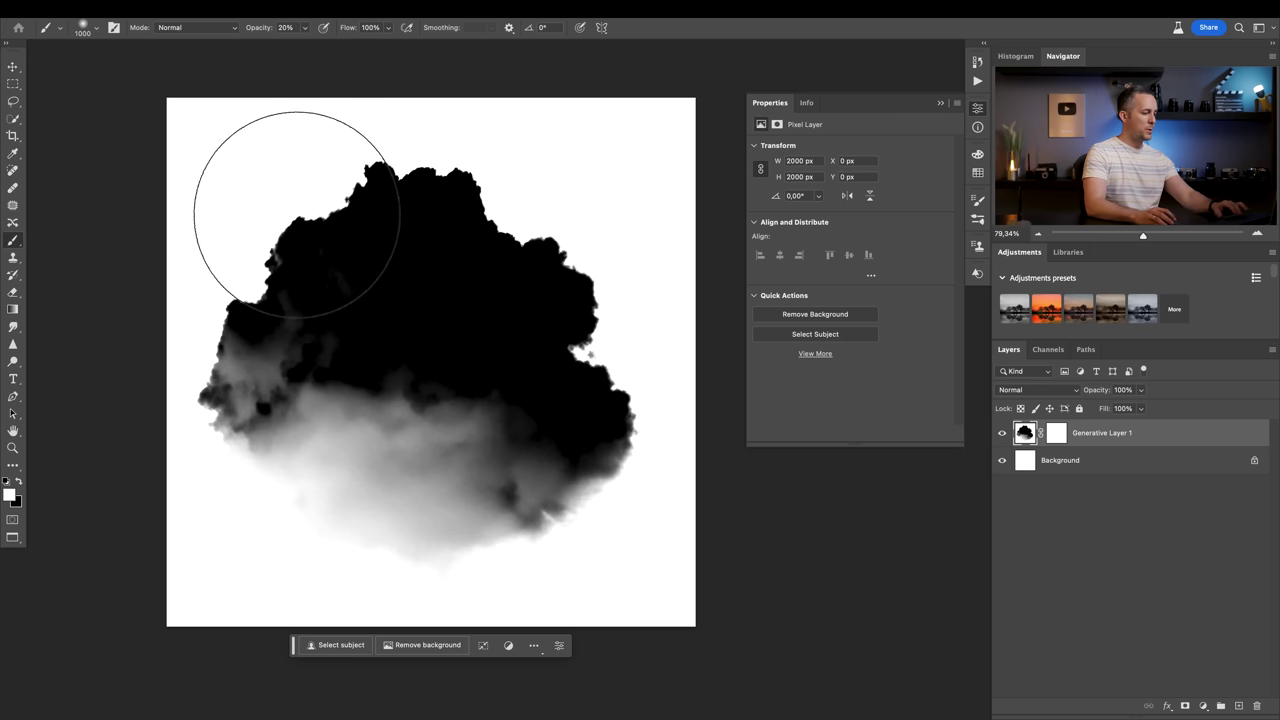
pyautogui.press('[')
pyautogui.press('[')
pyautogui.press('[')
pyautogui.press('[')
pyautogui.press('[')
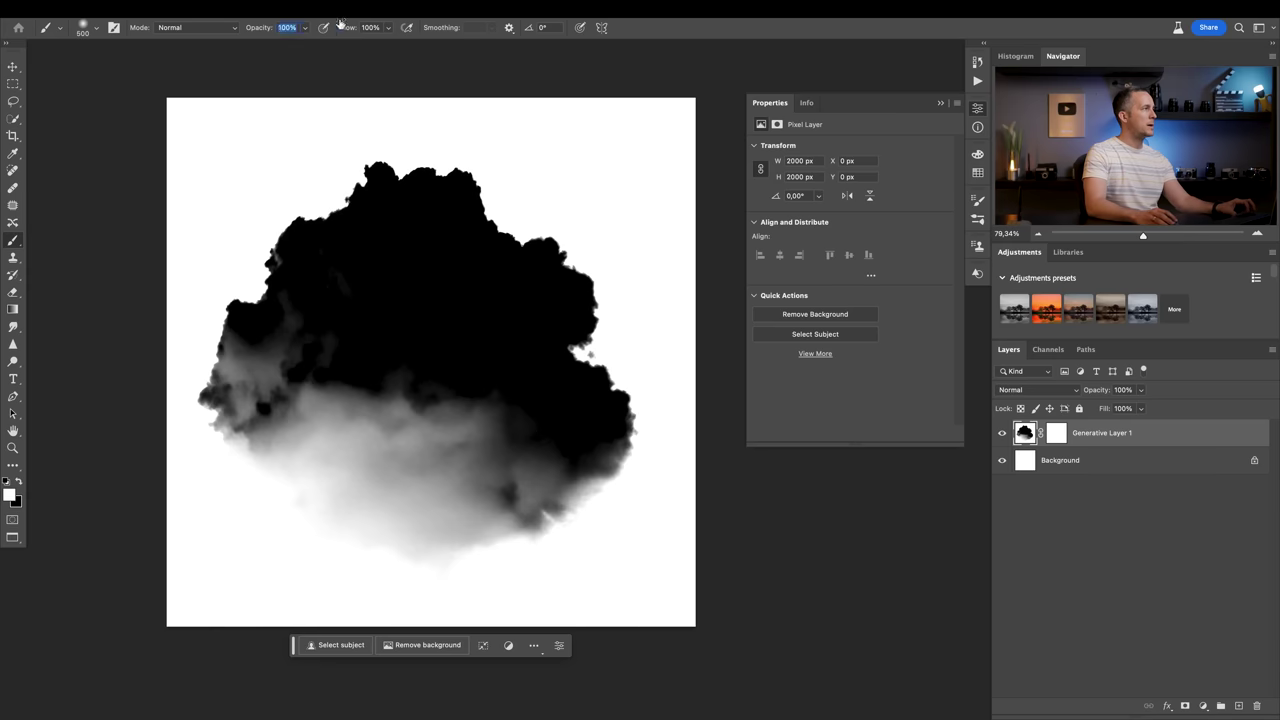
pyautogui.moveTo(366, 134)
pyautogui.mouseDown()
pyautogui.moveTo(458, 127)
pyautogui.moveTo(345, 121)
pyautogui.moveTo(231, 175)
pyautogui.moveTo(221, 223)
pyautogui.mouseUp()
pyautogui.hotkey('ctrl', 'z')
pyautogui.press(']')
pyautogui.press(']')
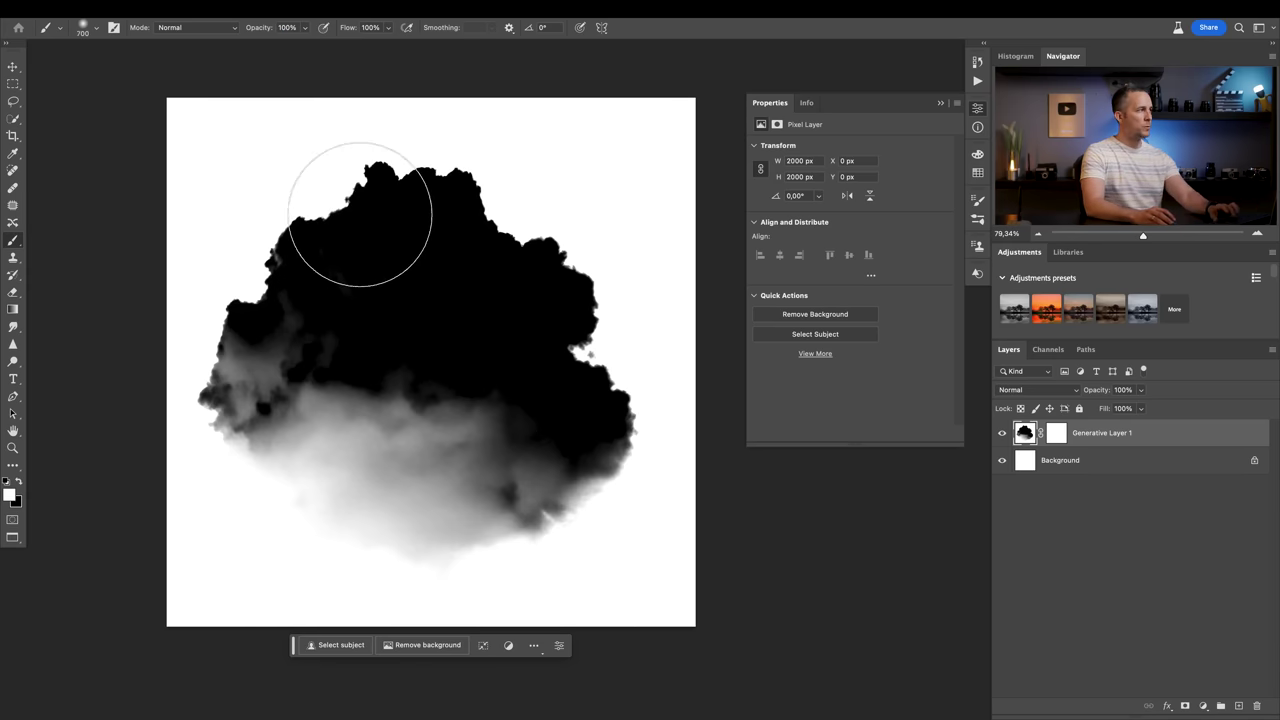
# Define the cloud image as a brush preset named 'Smoke brush'.
pyautogui.click(162, 16)
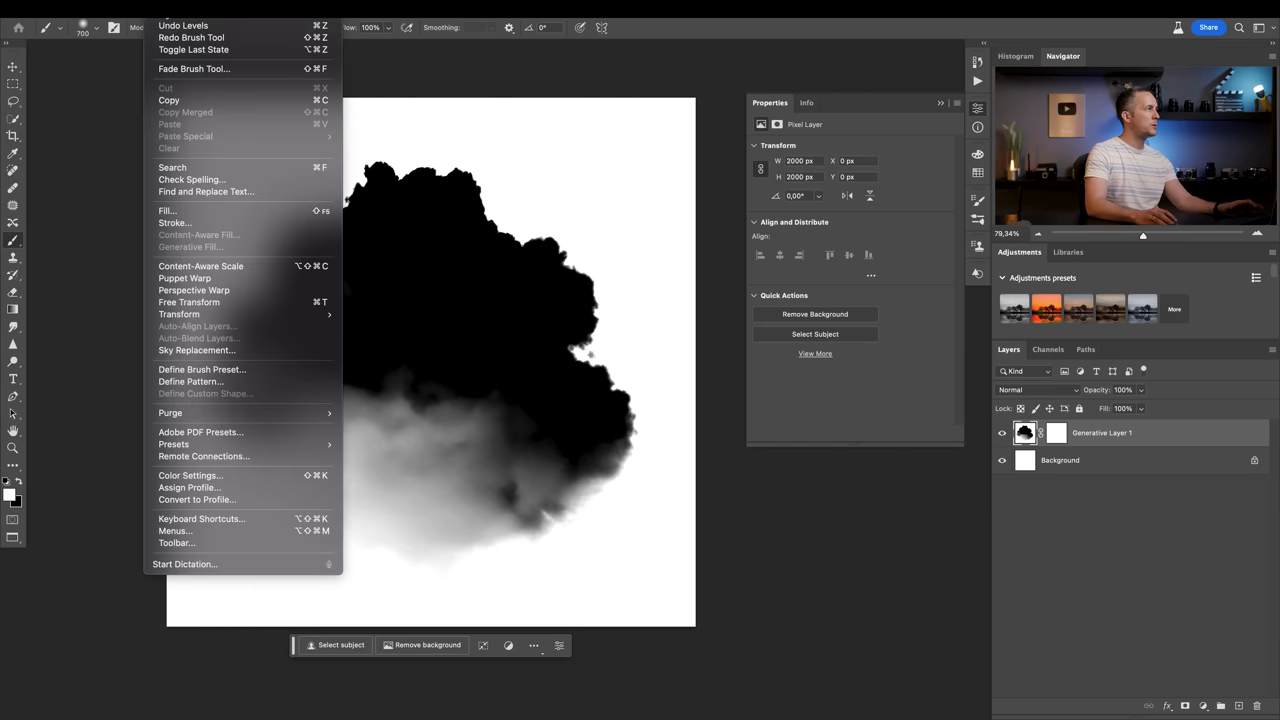
pyautogui.click(201, 369)
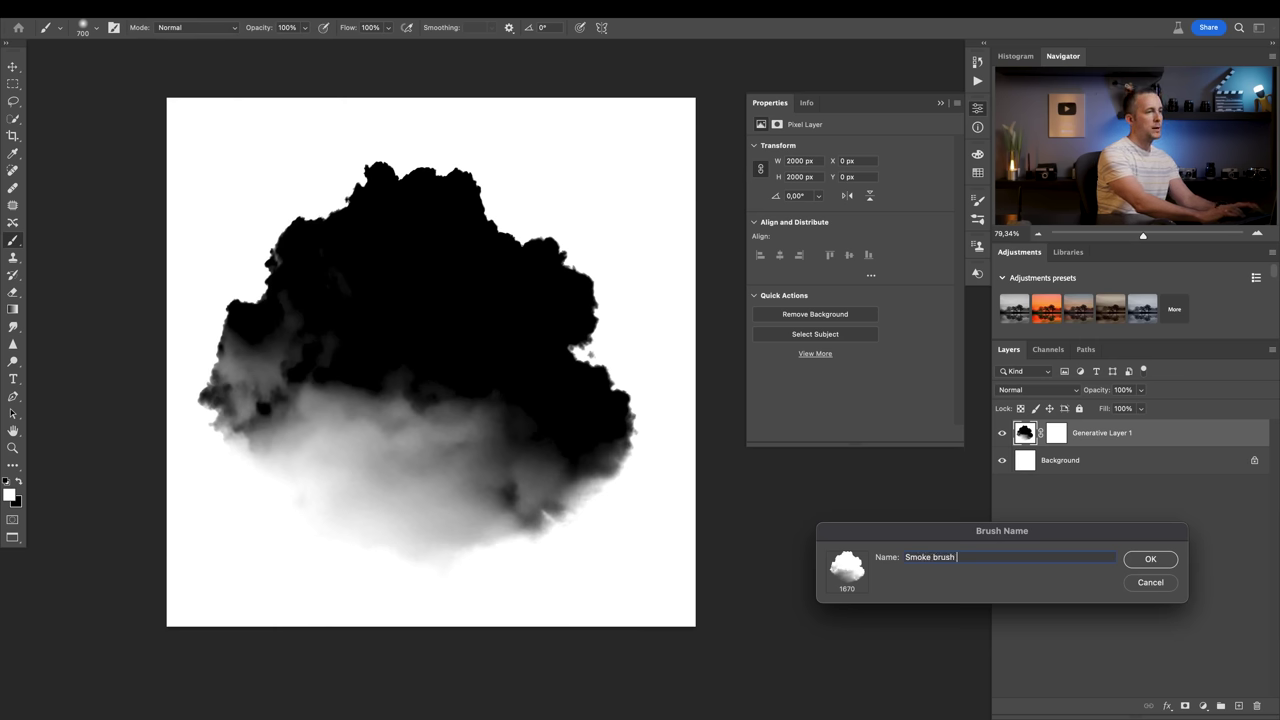
pyautogui.click(1150, 559)
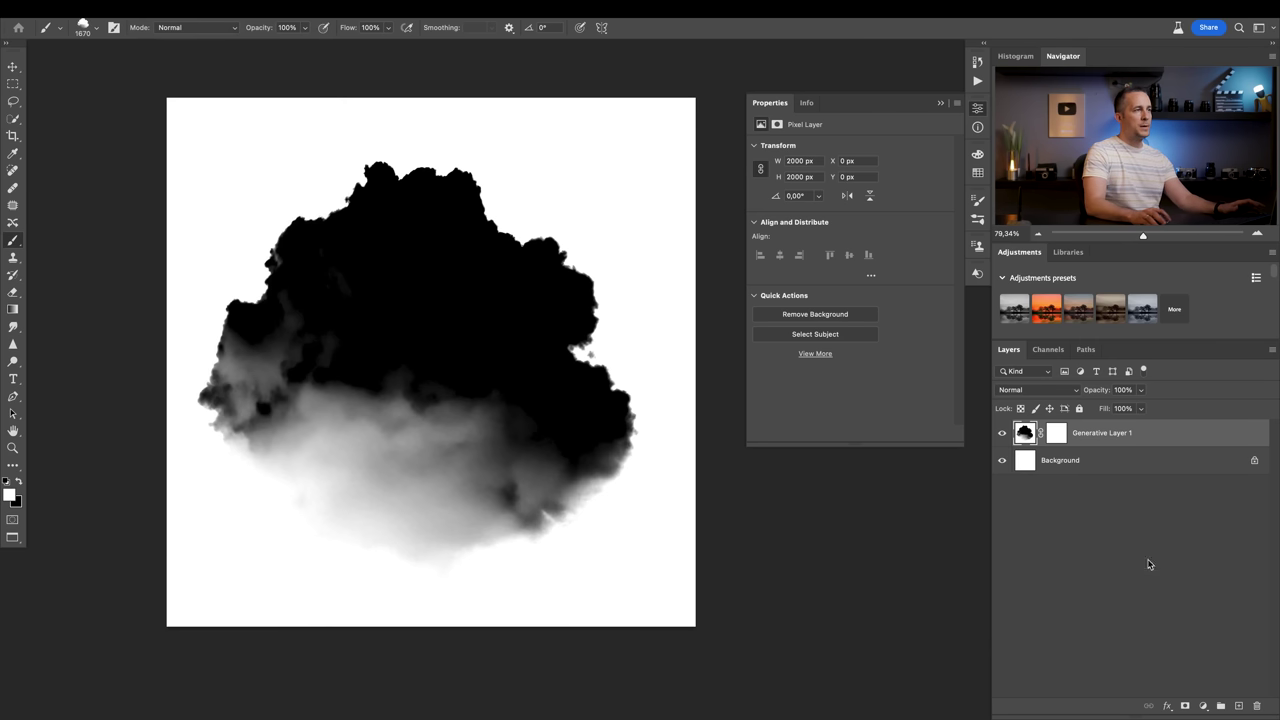
# Hide the cloud layer and invert the Background layer to solid black.
pyautogui.click(1003, 435)
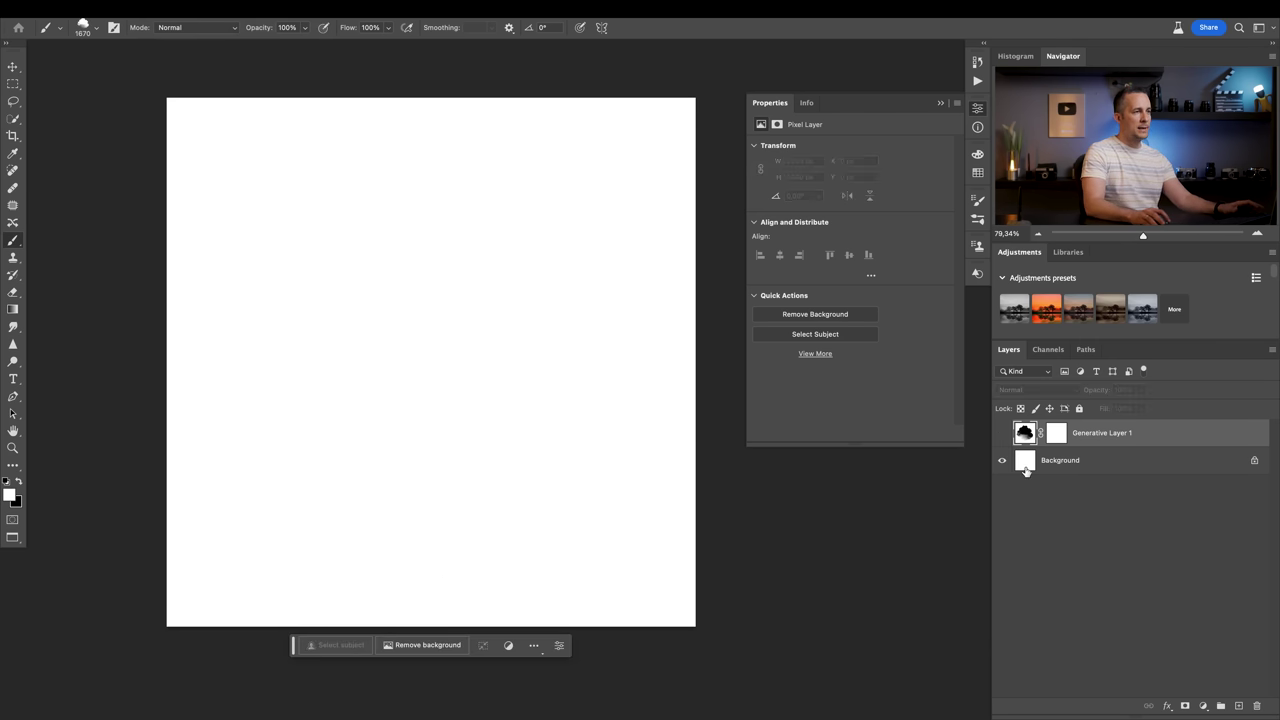
pyautogui.click(1027, 468)
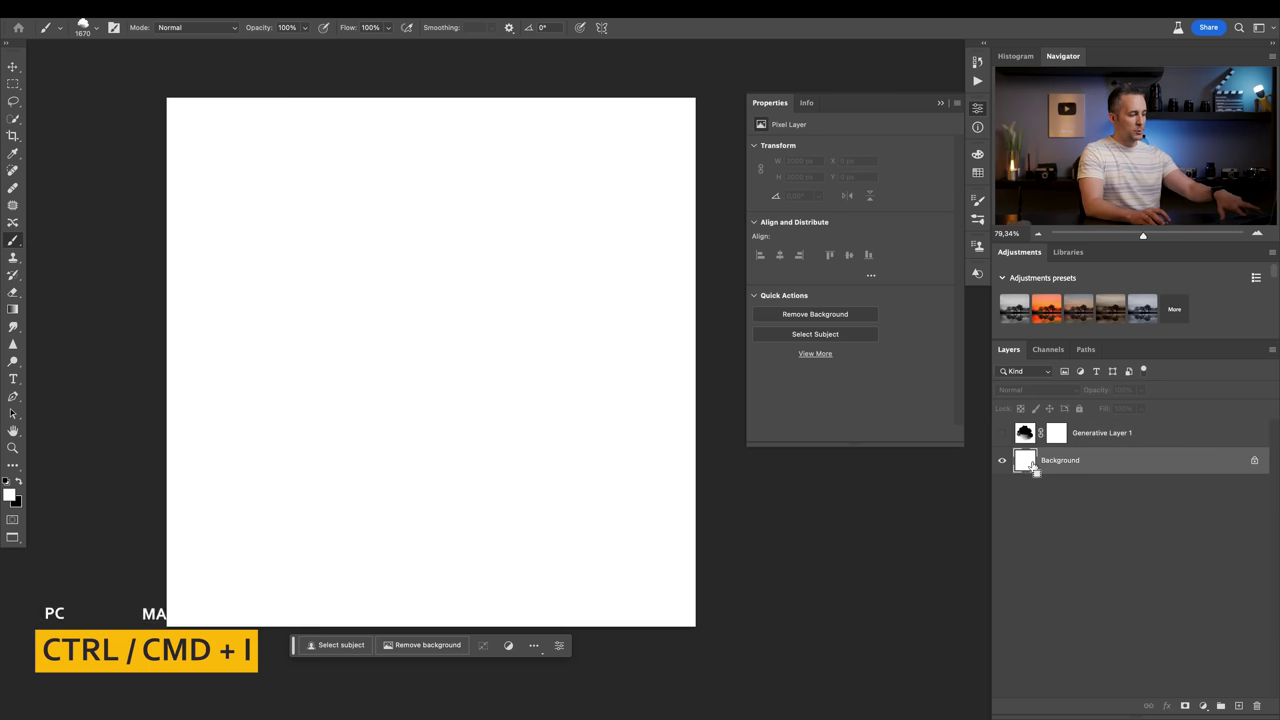
pyautogui.hotkey('ctrl', 'i')
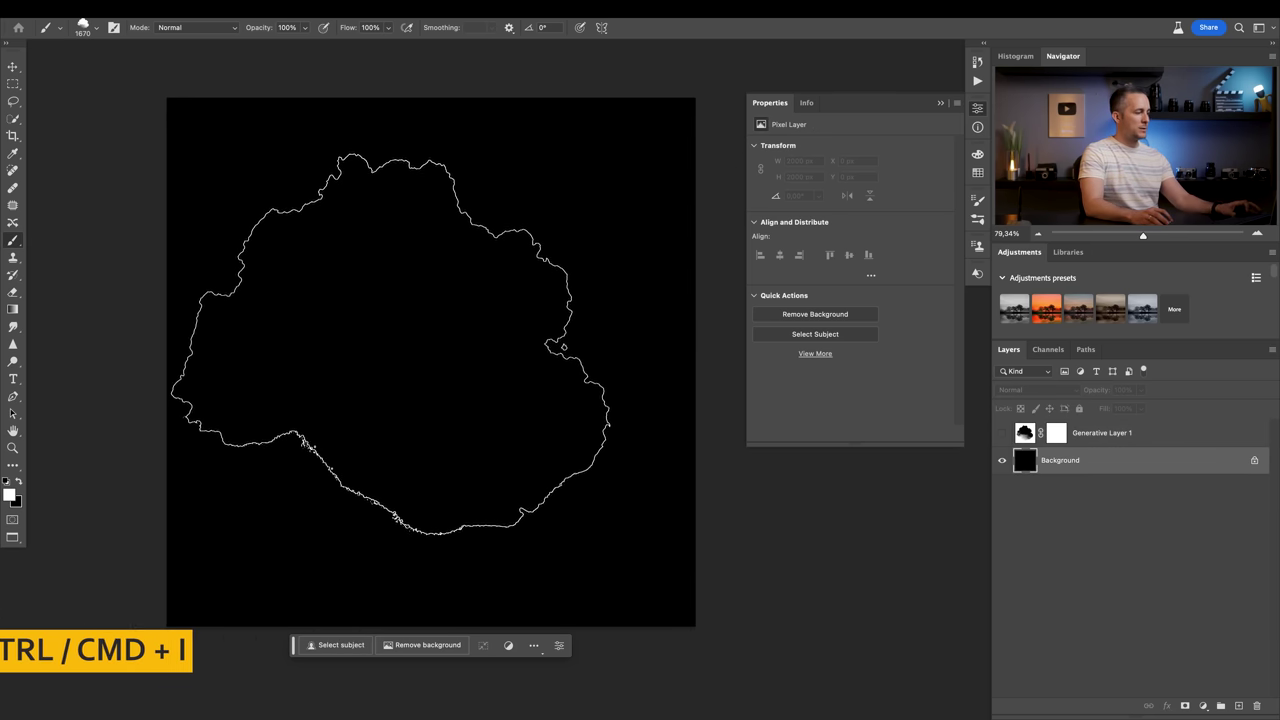
# Try the Smoke brush at 800 px with two white test strokes, undoing both.
pyautogui.press('[')
pyautogui.press('[')
pyautogui.press('[')
pyautogui.press('[')
pyautogui.press('[')
pyautogui.press('[')
pyautogui.press('[')
pyautogui.press('[')
pyautogui.press('[')
pyautogui.moveTo(465, 405)
pyautogui.mouseDown()
pyautogui.moveTo(402, 299)
pyautogui.moveTo(500, 315)
pyautogui.moveTo(430, 330)
pyautogui.moveTo(520, 345)
pyautogui.mouseUp()
pyautogui.hotkey('ctrl', 'z')
pyautogui.hotkey('ctrl', 'z')
pyautogui.moveTo(414, 320); pyautogui.dragTo(491, 286)
pyautogui.hotkey('ctrl', 'z')
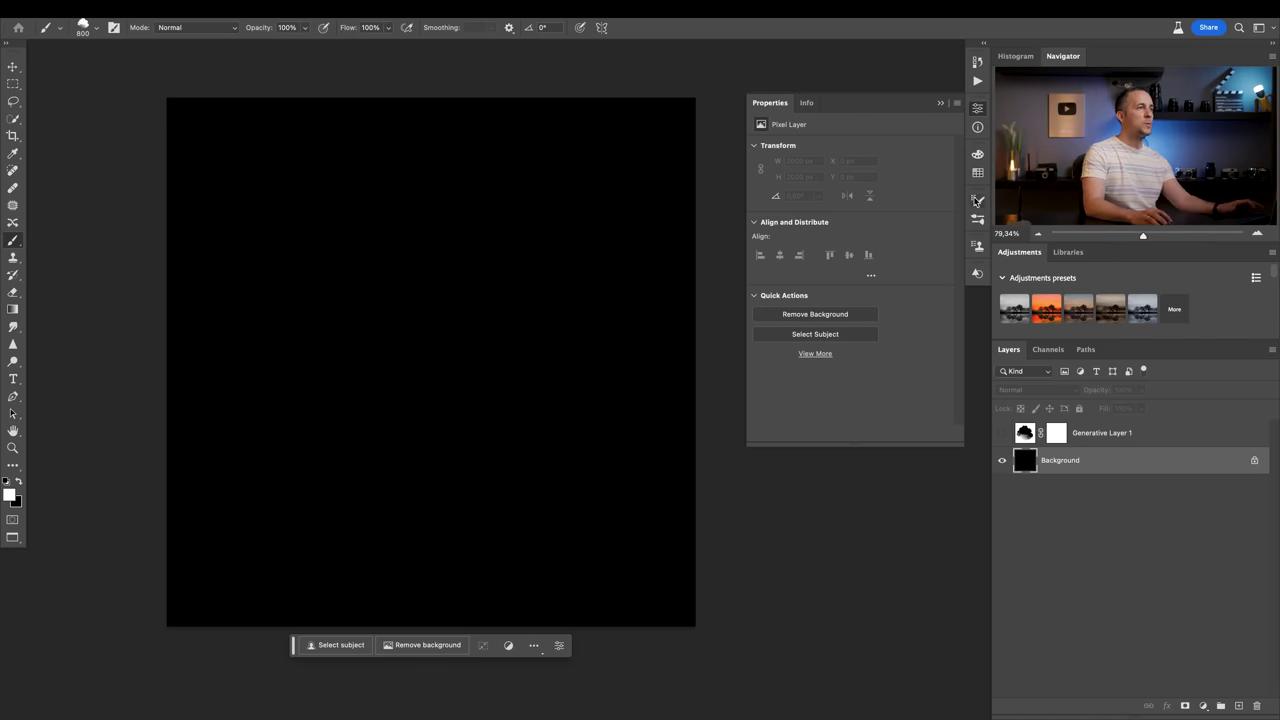
# Enable Shape Dynamics in Brush Settings with 100% Size Jitter and 100% Angle Jitter.
pyautogui.click(977, 201)
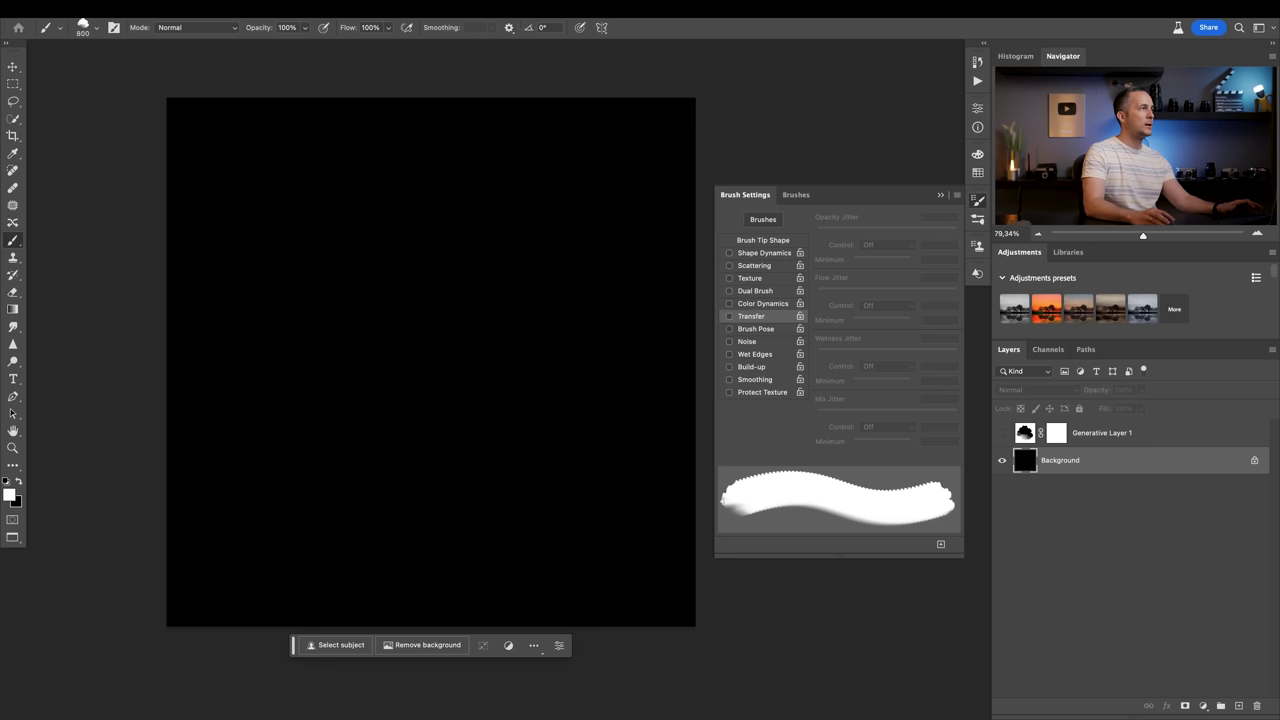
pyautogui.click(470, 3)
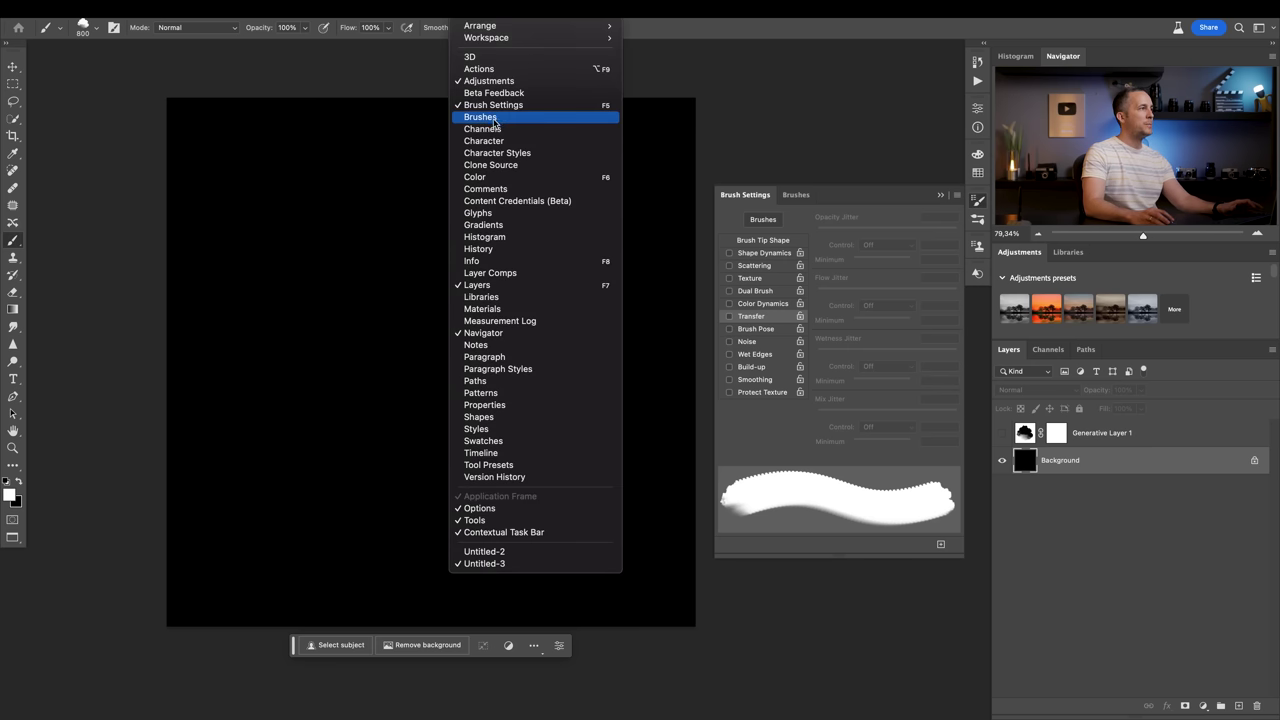
pyautogui.click(500, 107)
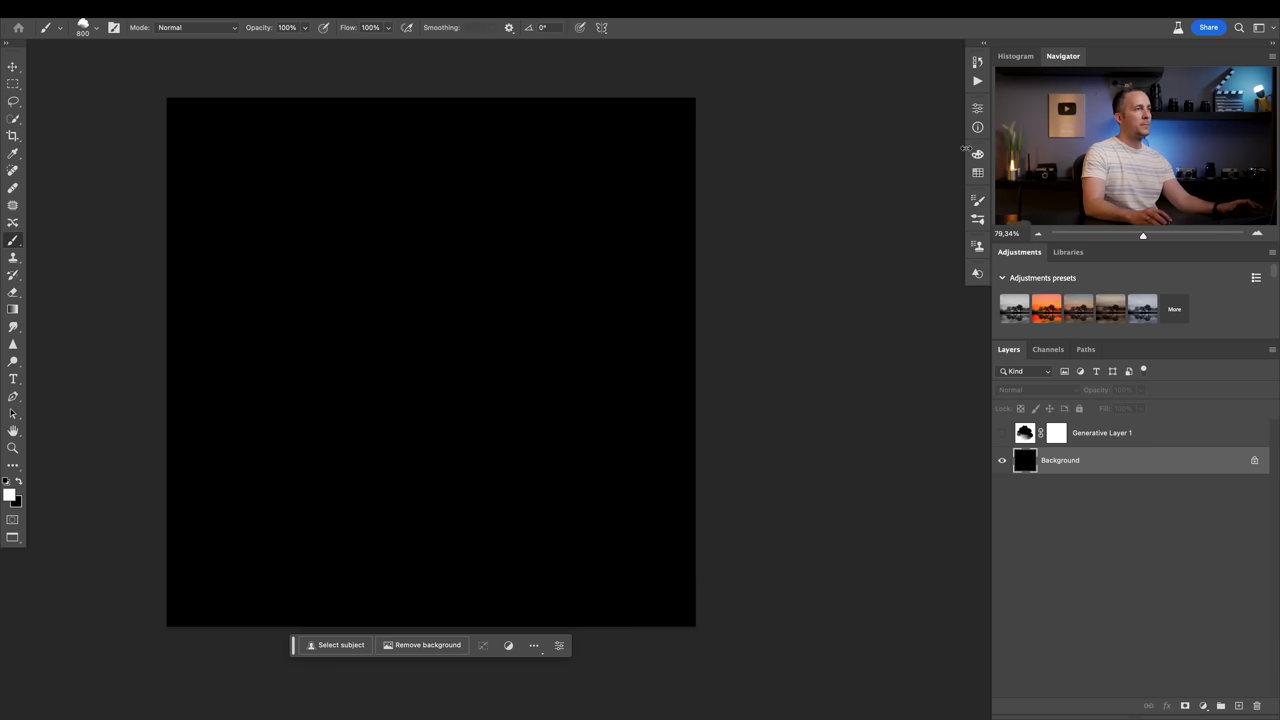
pyautogui.click(978, 199)
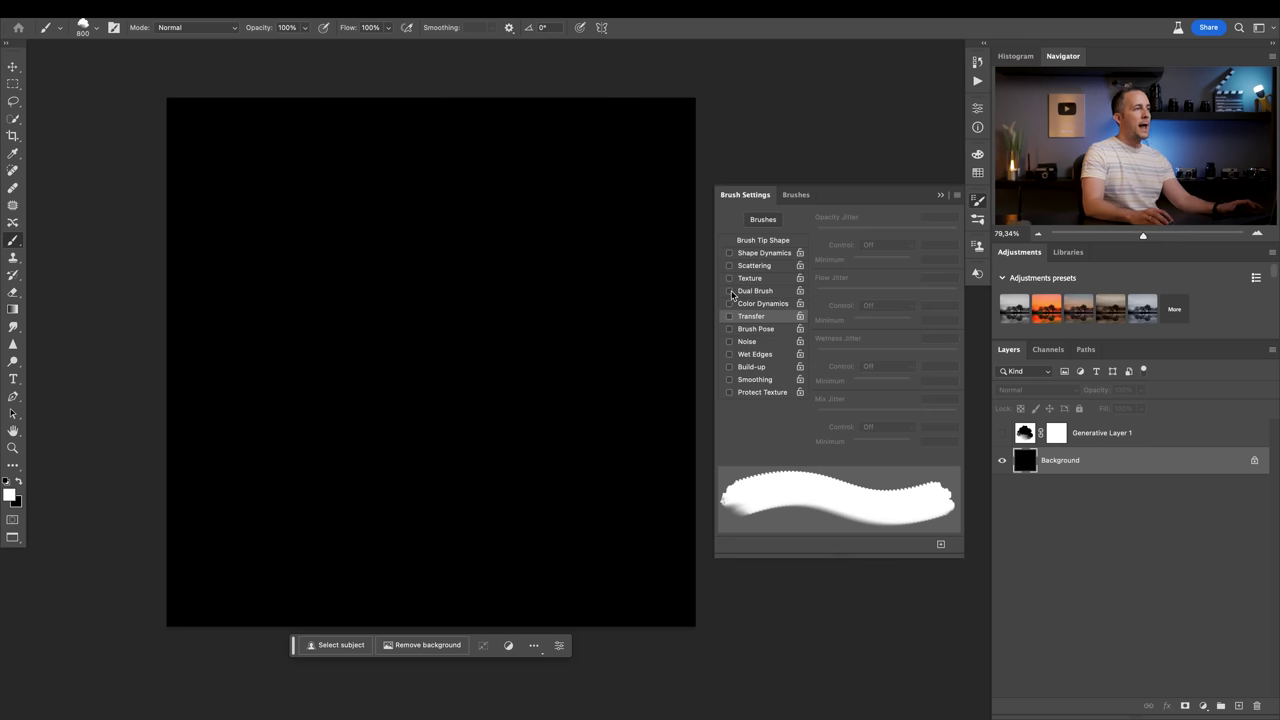
pyautogui.click(757, 254)
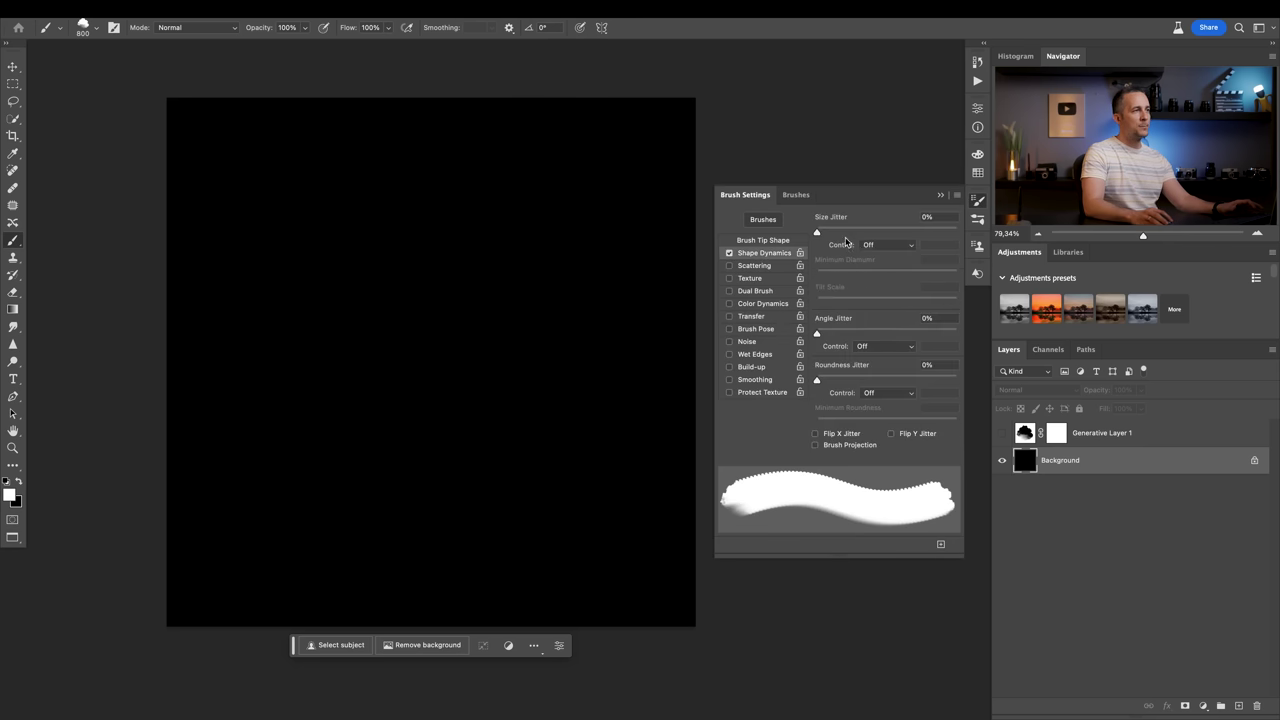
pyautogui.moveTo(815, 232); pyautogui.dragTo(972, 243)
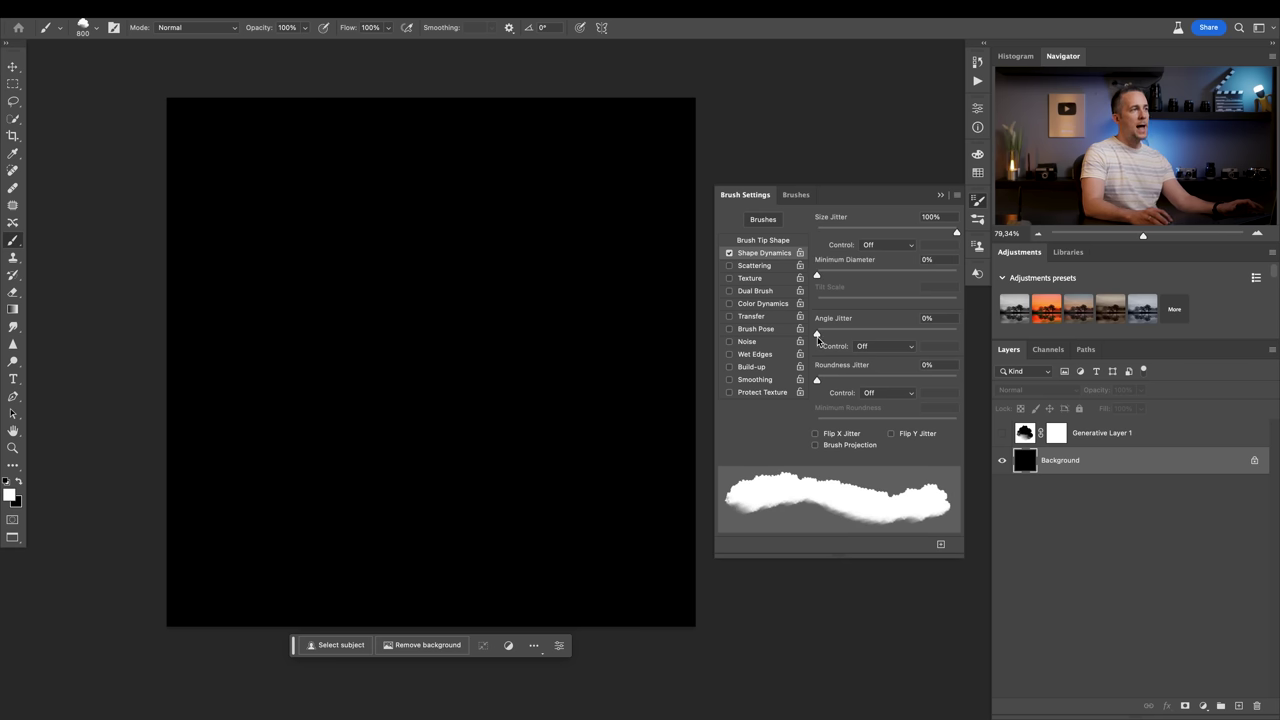
pyautogui.moveTo(817, 333); pyautogui.dragTo(965, 336)
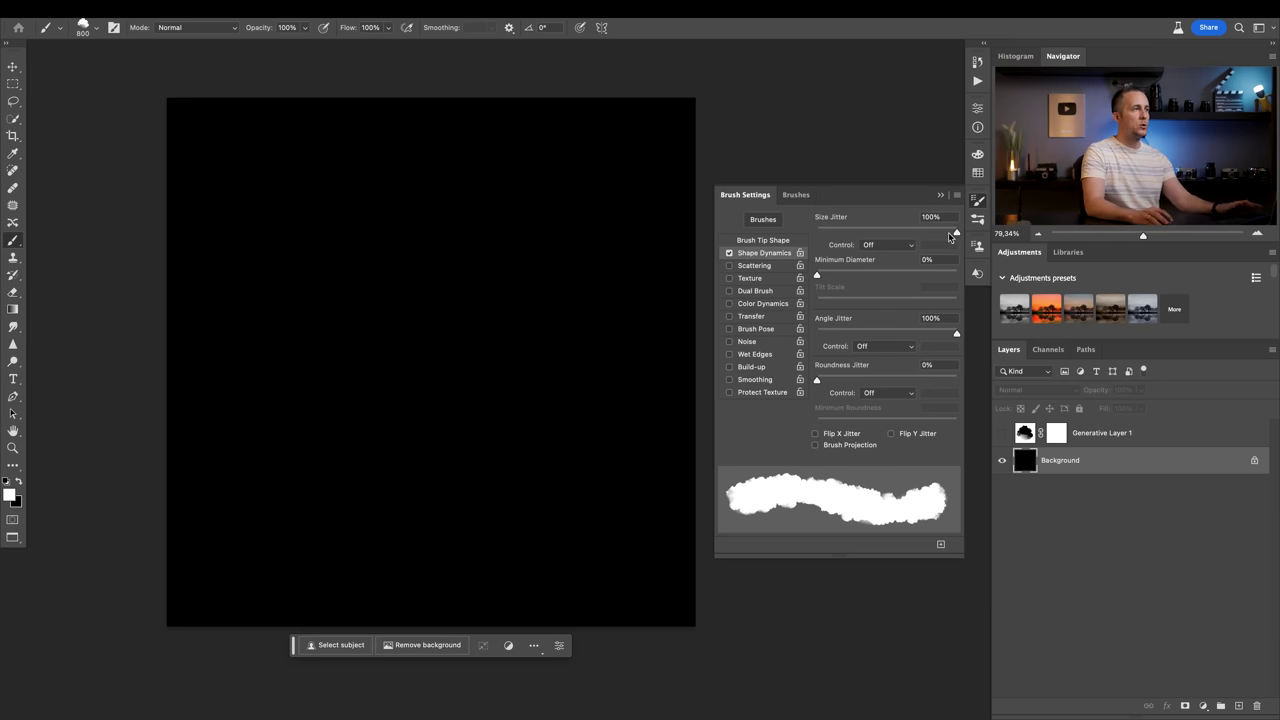
# Turn on Scattering, test a stroke, undo it, and lower Scatter to 19%.
pyautogui.click(748, 266)
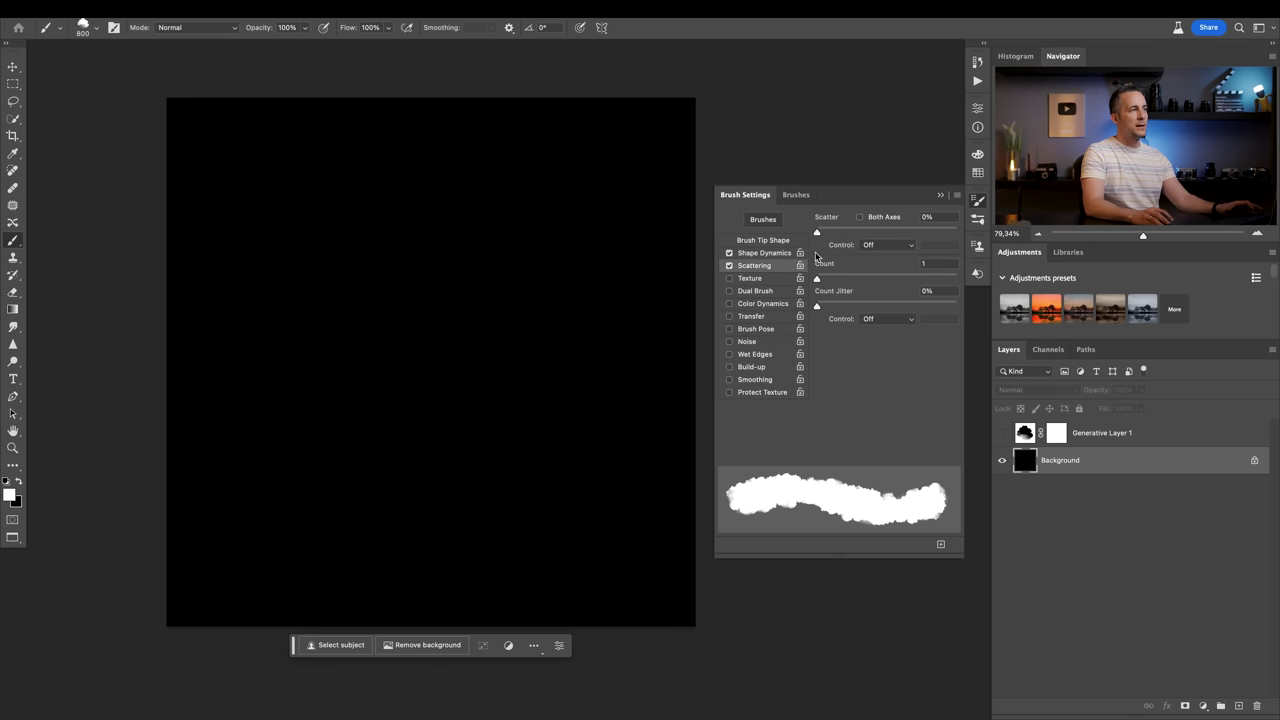
pyautogui.moveTo(817, 232); pyautogui.dragTo(927, 234)
pyautogui.moveTo(276, 334)
pyautogui.mouseDown()
pyautogui.moveTo(429, 371)
pyautogui.moveTo(629, 457)
pyautogui.moveTo(660, 450)
pyautogui.mouseUp()
pyautogui.hotkey('ctrl', 'z')
pyautogui.moveTo(868, 233); pyautogui.dragTo(818, 236)
# Enable Transfer with uncontrolled Opacity Jitter raised to about 47%.
pyautogui.click(752, 318)
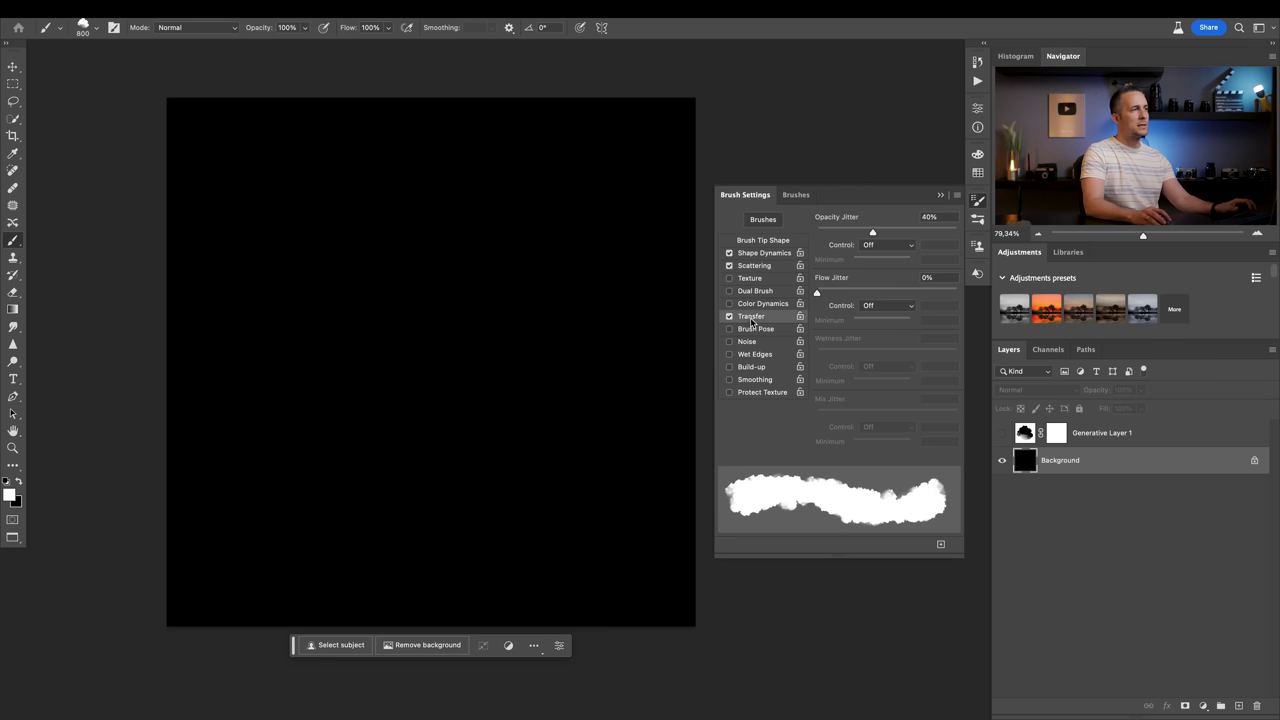
pyautogui.click(881, 246)
pyautogui.click(880, 246)
pyautogui.moveTo(865, 230)
pyautogui.mouseDown()
pyautogui.moveTo(905, 229)
pyautogui.moveTo(882, 227)
pyautogui.mouseUp()
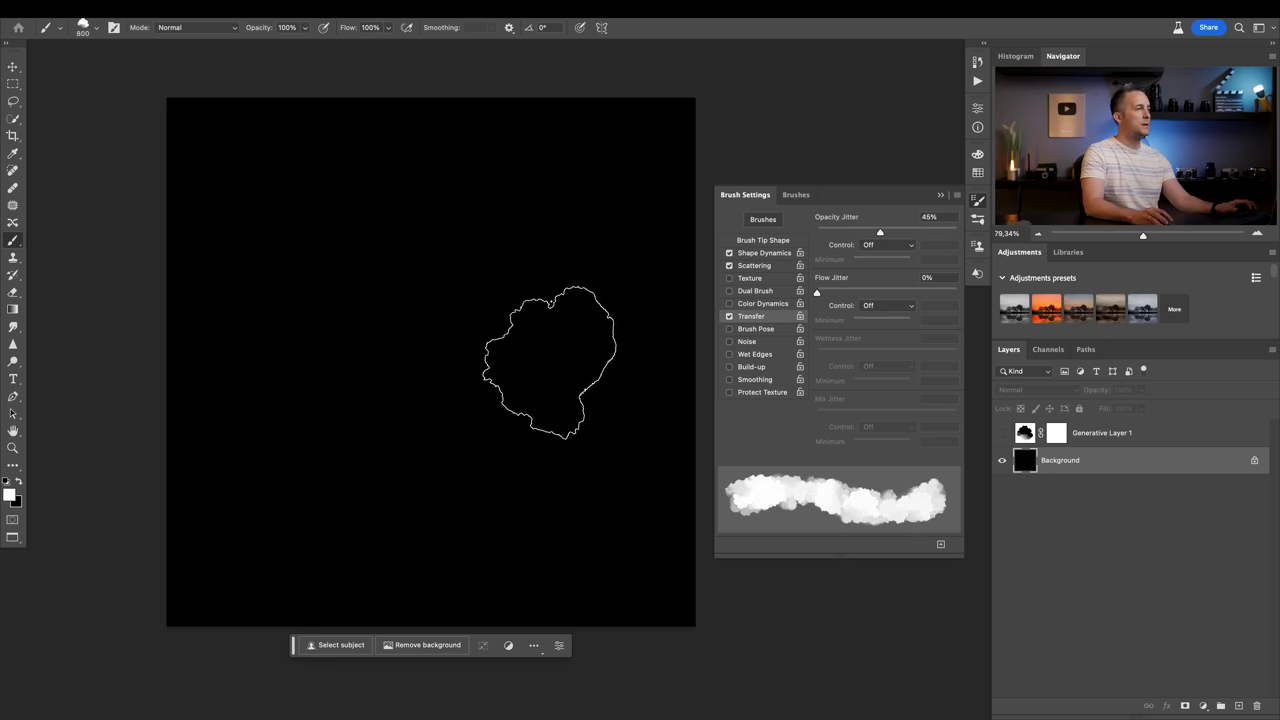
# Paint winding white smoke trails across the black canvas with a smaller brush.
pyautogui.moveTo(517, 352); pyautogui.dragTo(448, 340)
pyautogui.hotkey('ctrl', 'z')
pyautogui.press('[')
pyautogui.press('[')
pyautogui.press('[')
pyautogui.press('[')
pyautogui.press('[')
pyautogui.press('[')
pyautogui.press('[')
pyautogui.moveTo(597, 586)
pyautogui.mouseDown()
pyautogui.moveTo(550, 513)
pyautogui.moveTo(470, 457)
pyautogui.moveTo(304, 400)
pyautogui.moveTo(458, 265)
pyautogui.mouseUp()
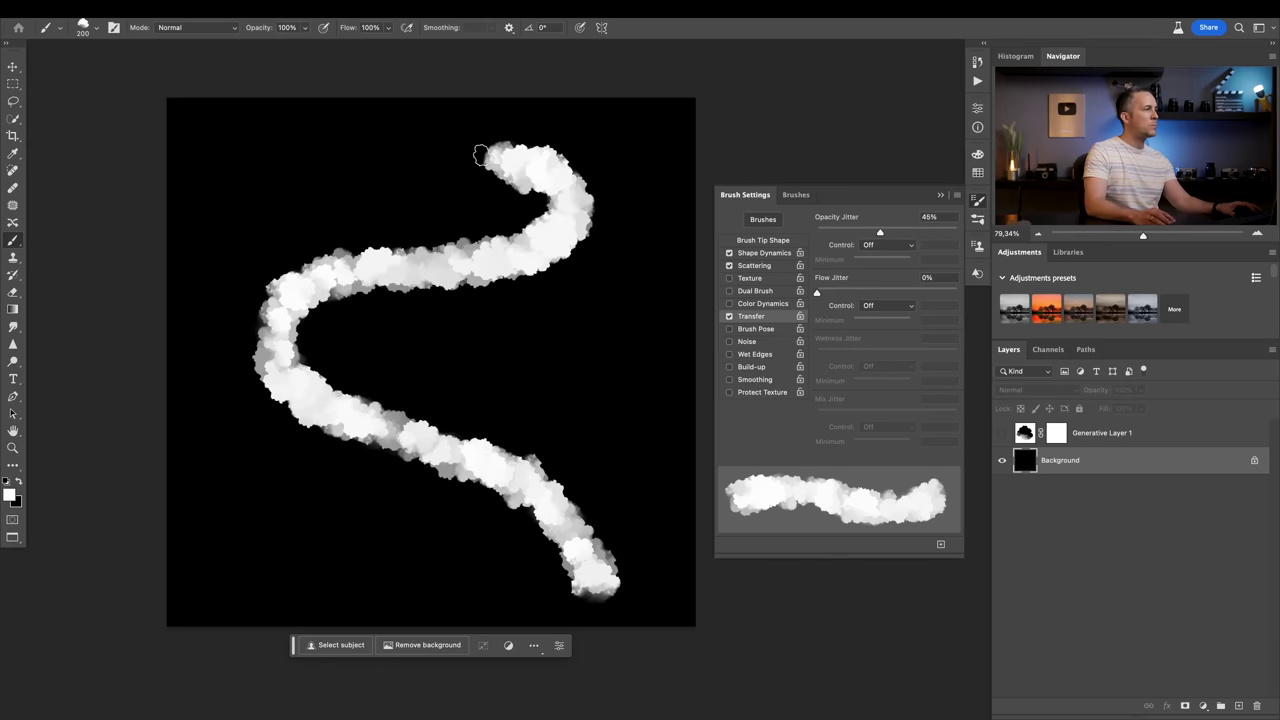
pyautogui.moveTo(462, 152); pyautogui.dragTo(272, 150)
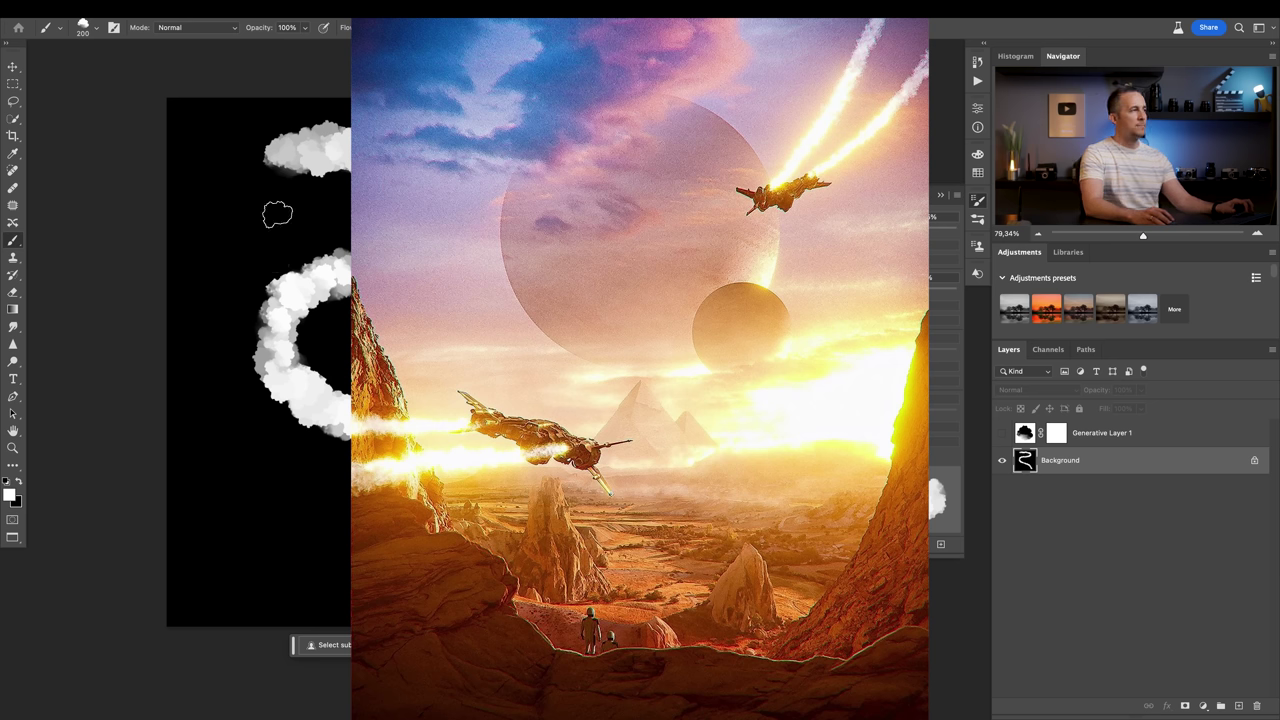
# Clear the test strokes, try Scatter at 86%, then settle on 38%.
pyautogui.hotkey('ctrl', 'z')
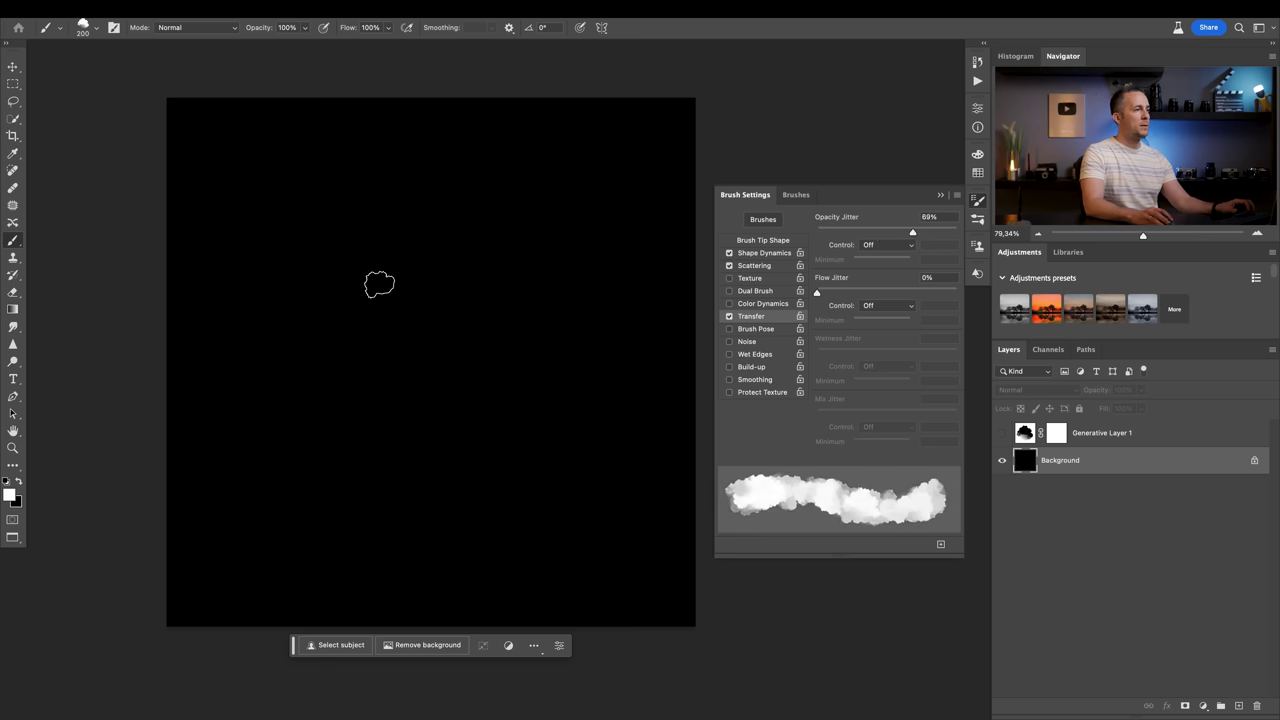
pyautogui.moveTo(301, 286)
pyautogui.mouseDown()
pyautogui.moveTo(329, 275)
pyautogui.moveTo(431, 326)
pyautogui.moveTo(458, 414)
pyautogui.moveTo(571, 465)
pyautogui.moveTo(573, 362)
pyautogui.moveTo(420, 175)
pyautogui.mouseUp()
pyautogui.hotkey('ctrl', 'z')
pyautogui.click(752, 265)
pyautogui.click(830, 233)
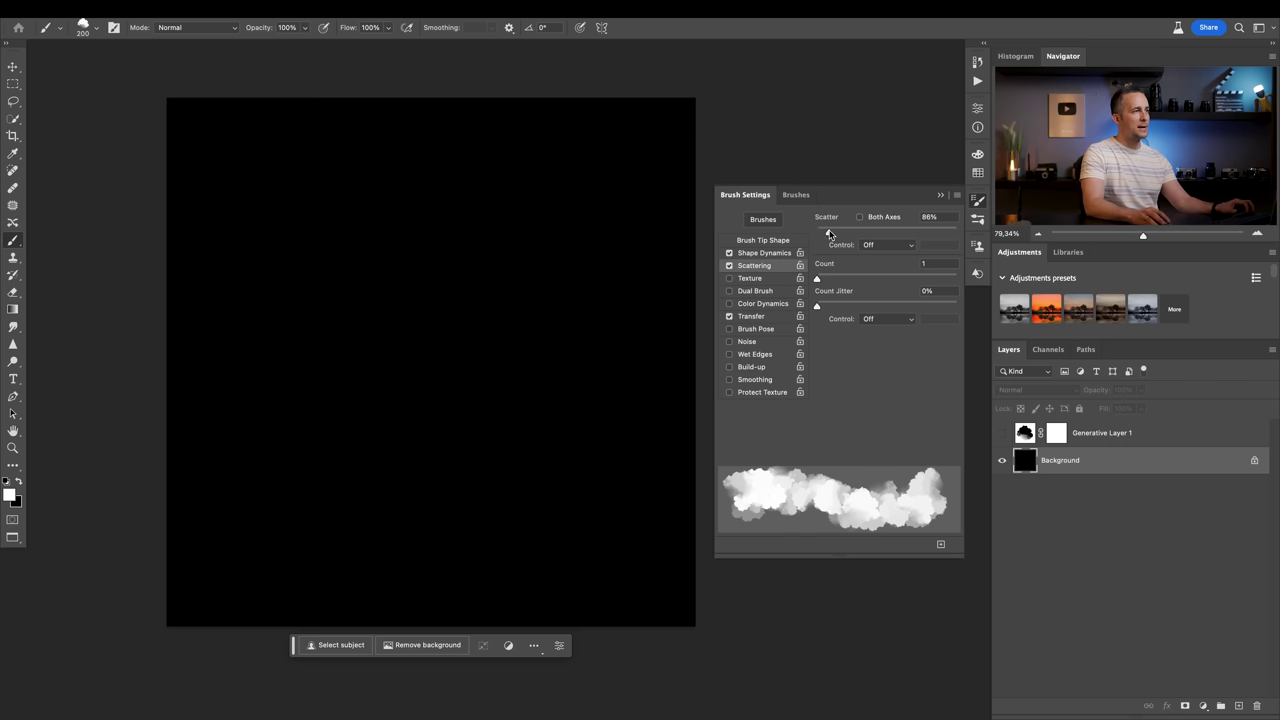
pyautogui.moveTo(500, 328)
pyautogui.mouseDown()
pyautogui.moveTo(297, 200)
pyautogui.moveTo(235, 308)
pyautogui.moveTo(323, 467)
pyautogui.moveTo(448, 537)
pyautogui.moveTo(565, 455)
pyautogui.mouseUp()
pyautogui.hotkey('ctrl', 'z')
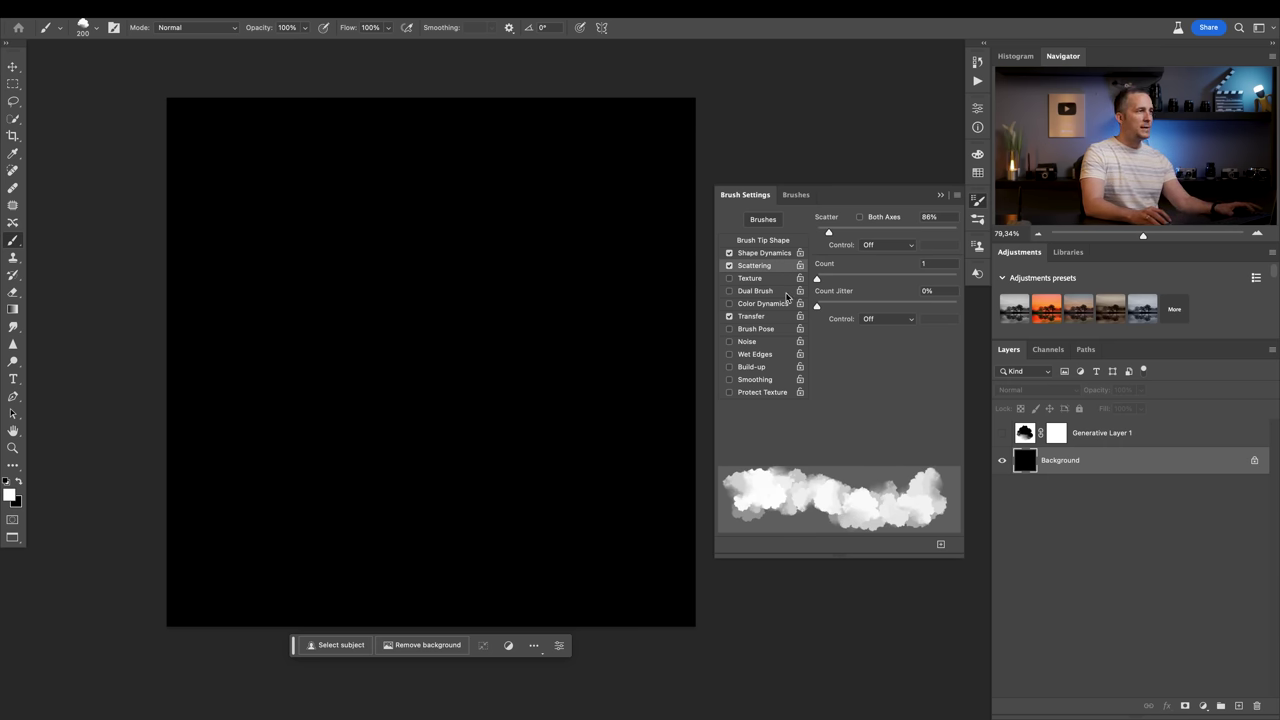
pyautogui.moveTo(830, 235); pyautogui.dragTo(823, 234)
# Start a New Brush Preset but cancel it, then paint and undo a spiral test stroke.
pyautogui.click(957, 196)
pyautogui.click(1013, 202)
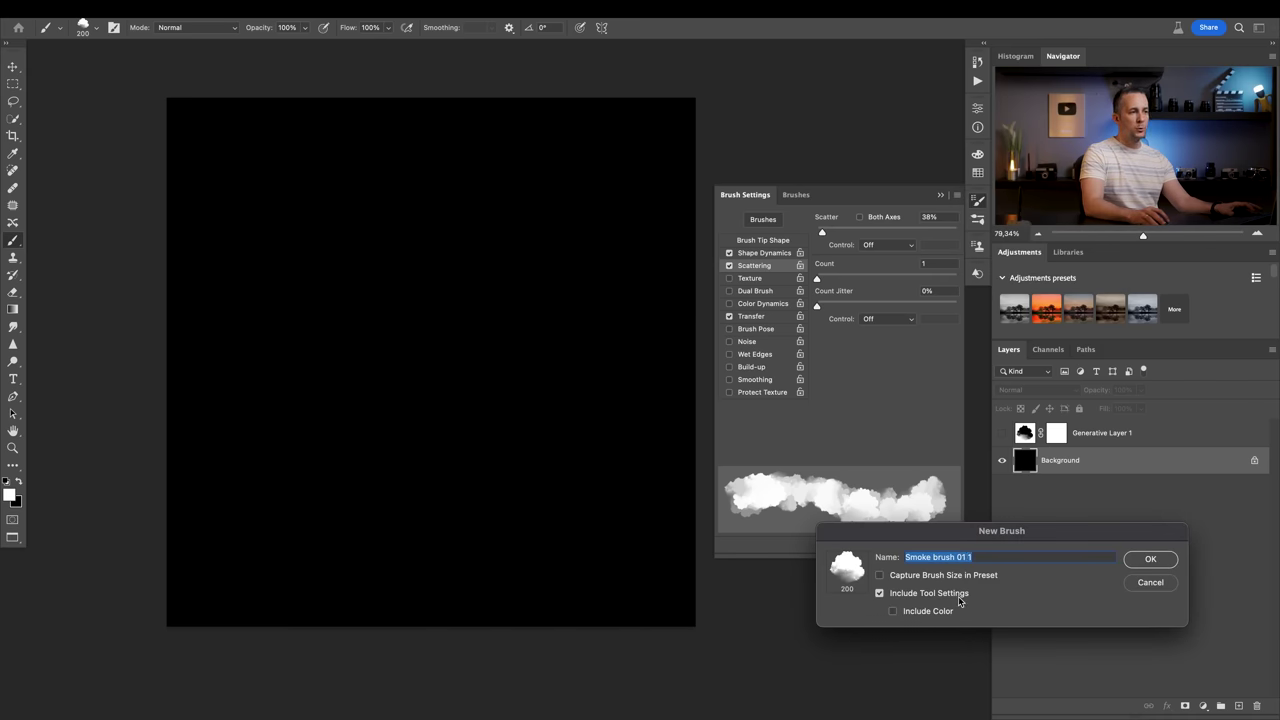
pyautogui.click(1155, 586)
pyautogui.moveTo(493, 367)
pyautogui.mouseDown()
pyautogui.moveTo(405, 246)
pyautogui.moveTo(290, 387)
pyautogui.moveTo(497, 482)
pyautogui.moveTo(530, 250)
pyautogui.moveTo(355, 136)
pyautogui.moveTo(228, 264)
pyautogui.moveTo(230, 472)
pyautogui.moveTo(480, 601)
pyautogui.moveTo(636, 195)
pyautogui.mouseUp()
pyautogui.hotkey('ctrl', 'z')
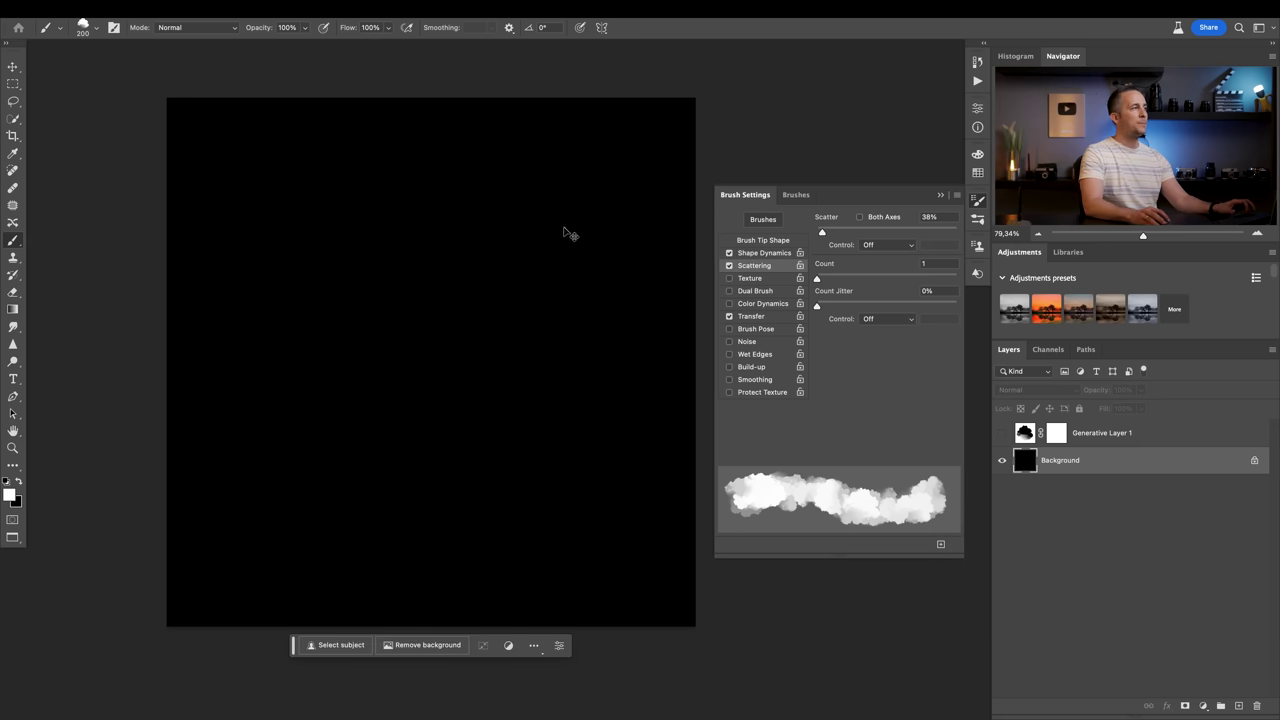
# Hide the Background, show and select Generative Layer 1, and pick the Soft Round brush.
pyautogui.click(1001, 462)
pyautogui.click(1002, 432)
pyautogui.click(1028, 434)
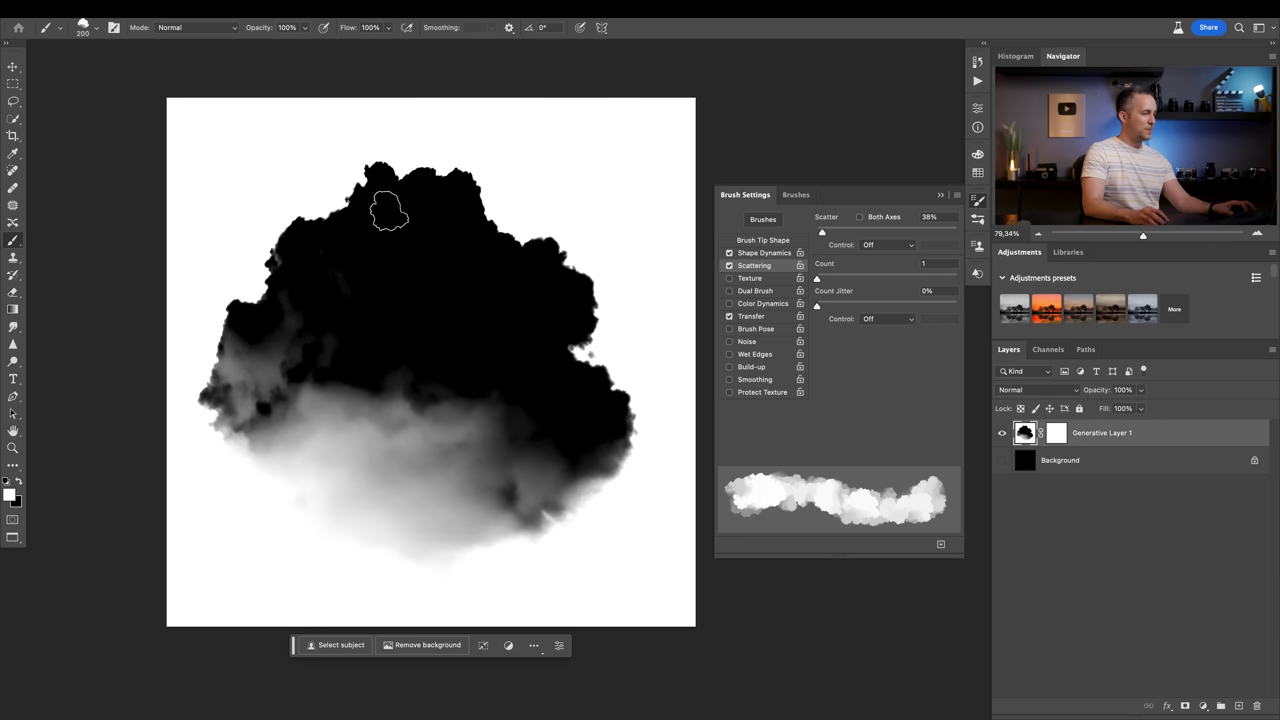
pyautogui.rightClick(400, 206)
pyautogui.scroll(3, 509, 396)
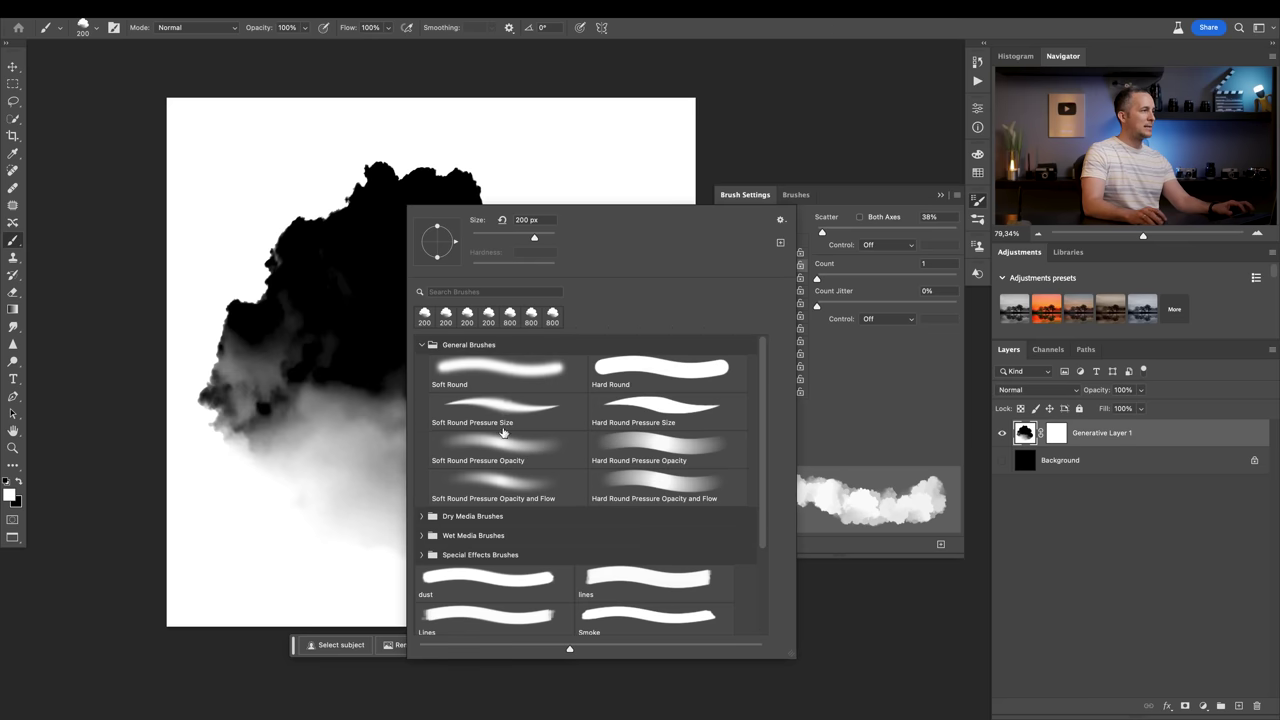
pyautogui.click(503, 446)
pyautogui.click(516, 372)
pyautogui.click(277, 160)
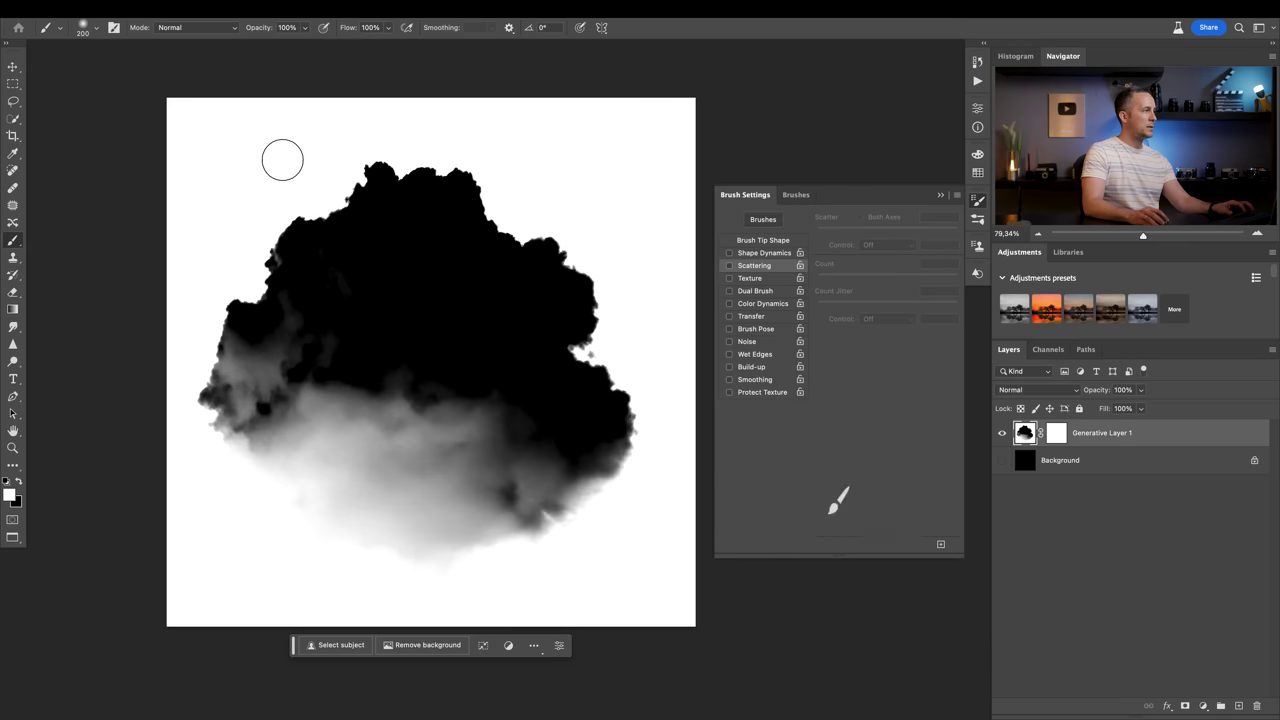
# Paint white with a 500–800 px brush along the cloud's top edges to feather them.
pyautogui.press(']')
pyautogui.press(']')
pyautogui.press(']')
pyautogui.press(']')
pyautogui.press(']')
pyautogui.press(']')
pyautogui.press(']')
pyautogui.press(']')
pyautogui.press(']')
pyautogui.click(344, 145)
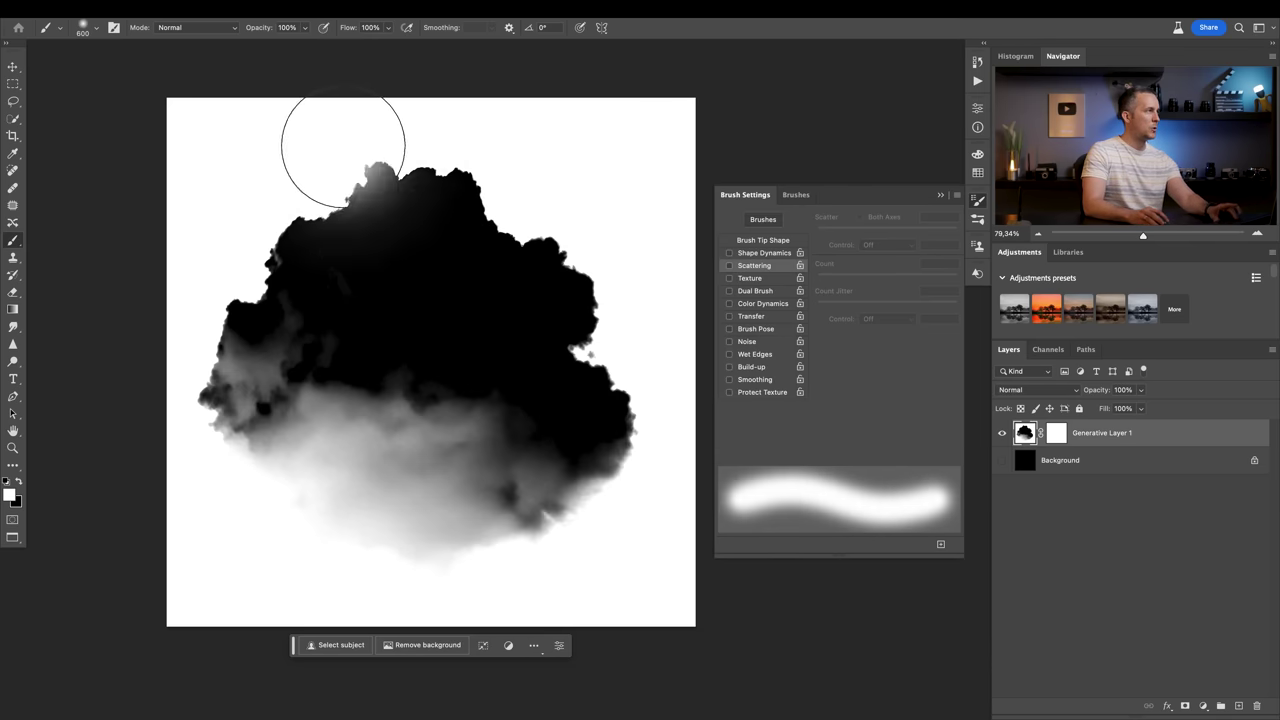
pyautogui.press('[')
pyautogui.moveTo(347, 140)
pyautogui.mouseDown()
pyautogui.moveTo(455, 128)
pyautogui.moveTo(551, 171)
pyautogui.mouseUp()
pyautogui.press(']')
pyautogui.press(']')
pyautogui.press(']')
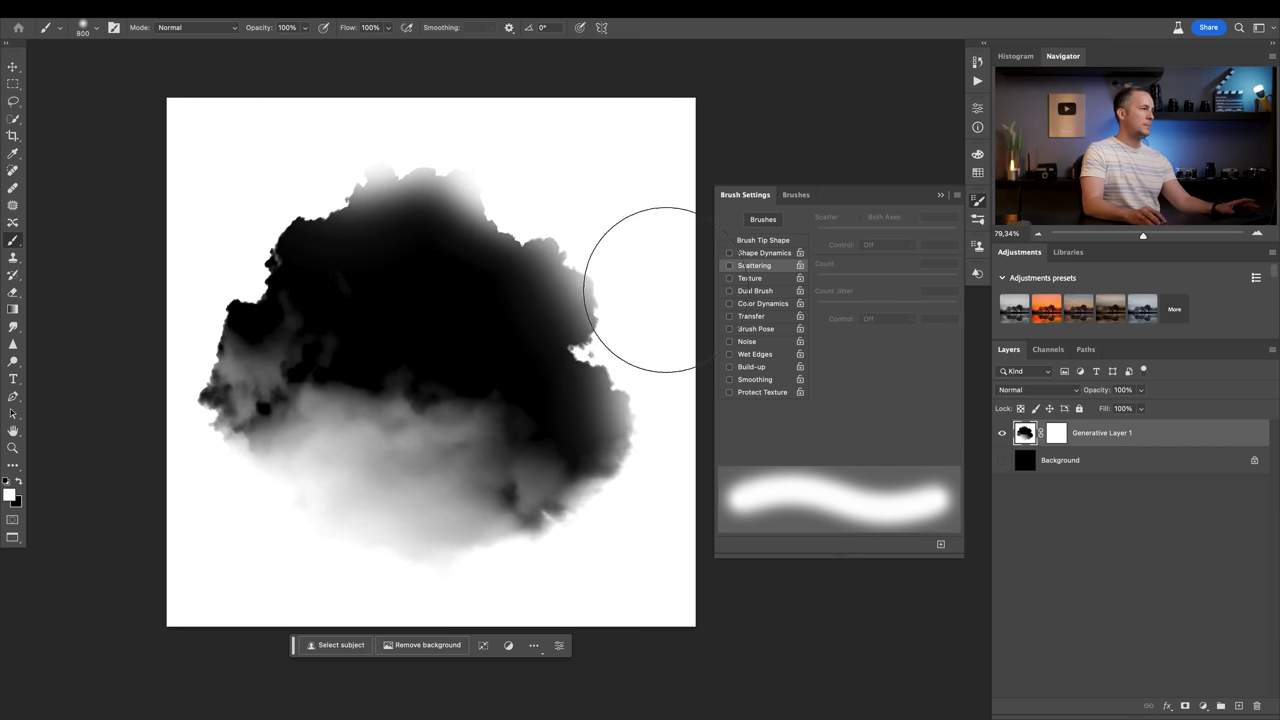
pyautogui.moveTo(489, 71)
pyautogui.mouseDown()
pyautogui.moveTo(313, 76)
pyautogui.moveTo(263, 127)
pyautogui.moveTo(258, 188)
pyautogui.moveTo(215, 206)
pyautogui.moveTo(150, 306)
pyautogui.mouseUp()
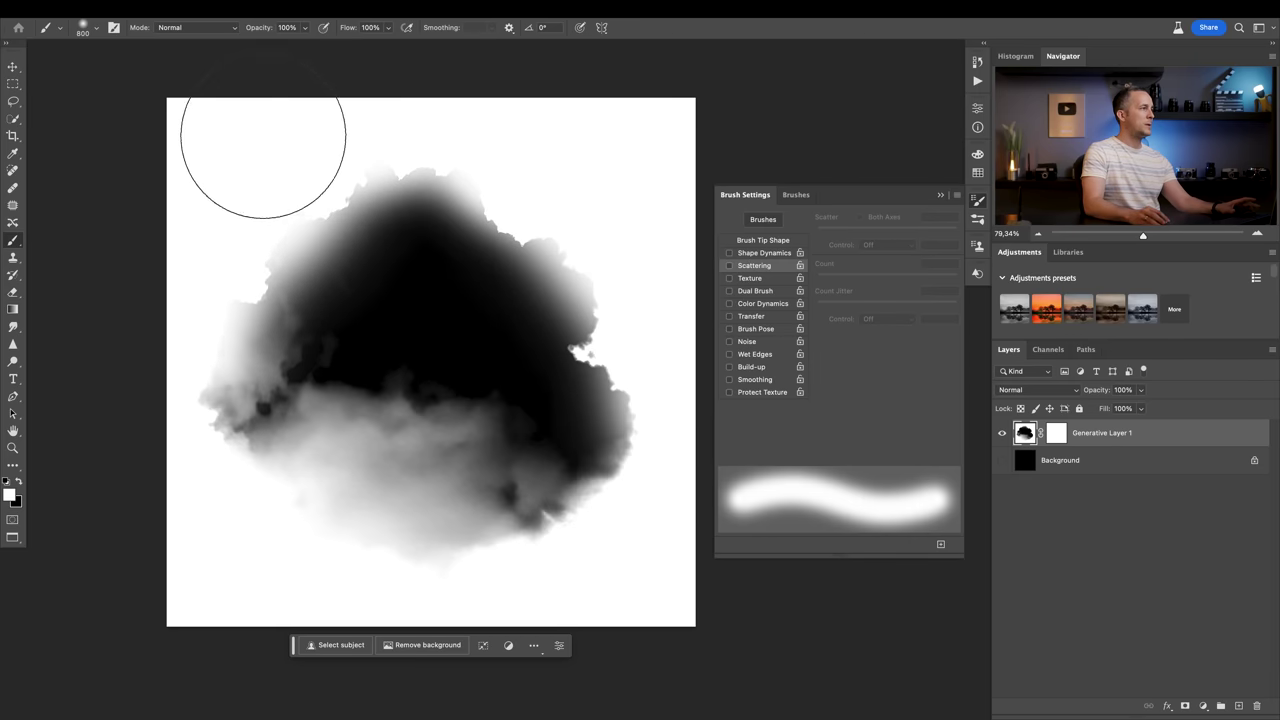
pyautogui.moveTo(423, 76)
pyautogui.mouseDown()
pyautogui.moveTo(353, 93)
pyautogui.moveTo(450, 93)
pyautogui.moveTo(622, 189)
pyautogui.mouseUp()
# Apply Filter > Blur > Gaussian Blur with a 7-pixel radius to the cloud layer.
pyautogui.click(340, 8)
pyautogui.click(340, 8)
pyautogui.click(340, 8)
pyautogui.click(551, 203)
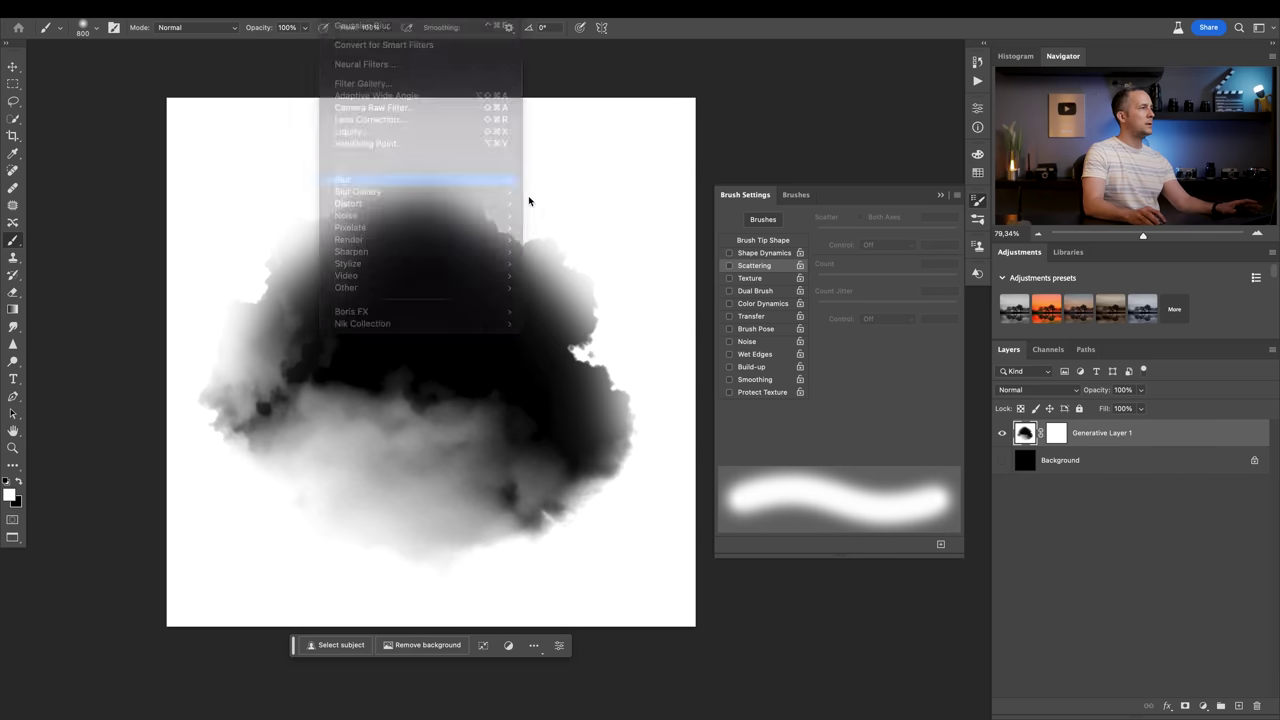
pyautogui.click(340, 8)
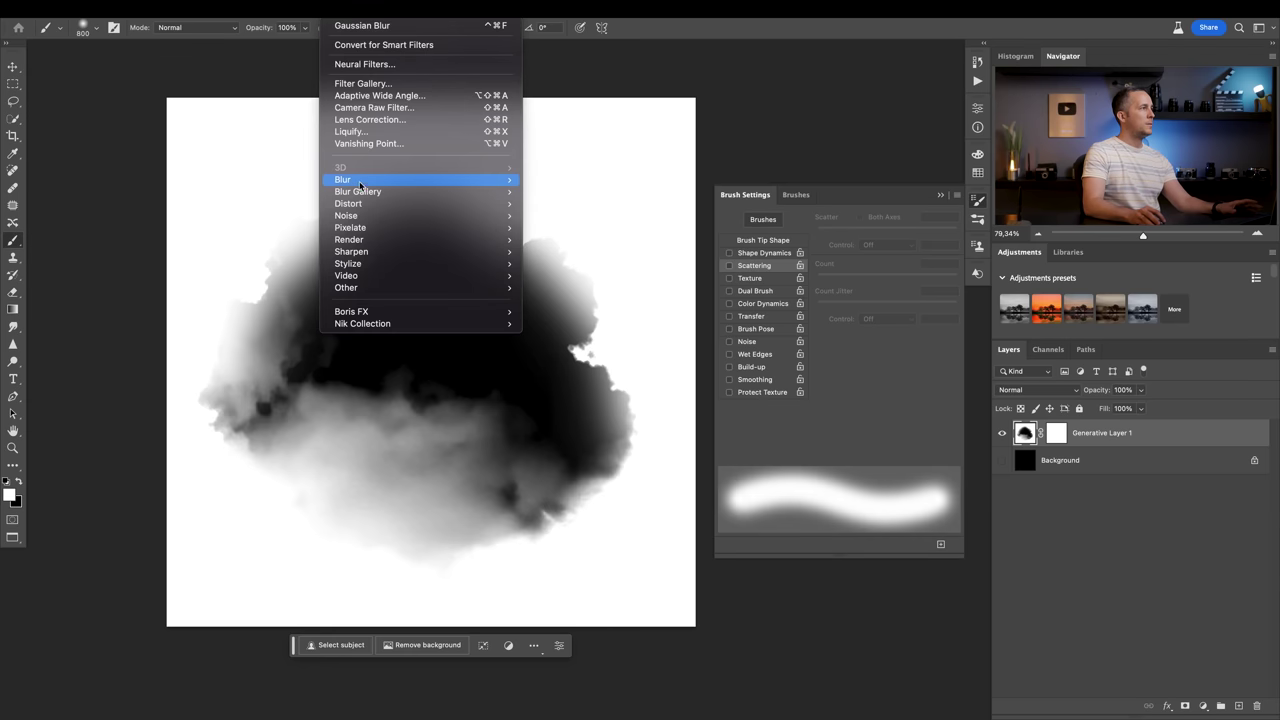
pyautogui.moveTo(430, 180)
pyautogui.click(590, 240)
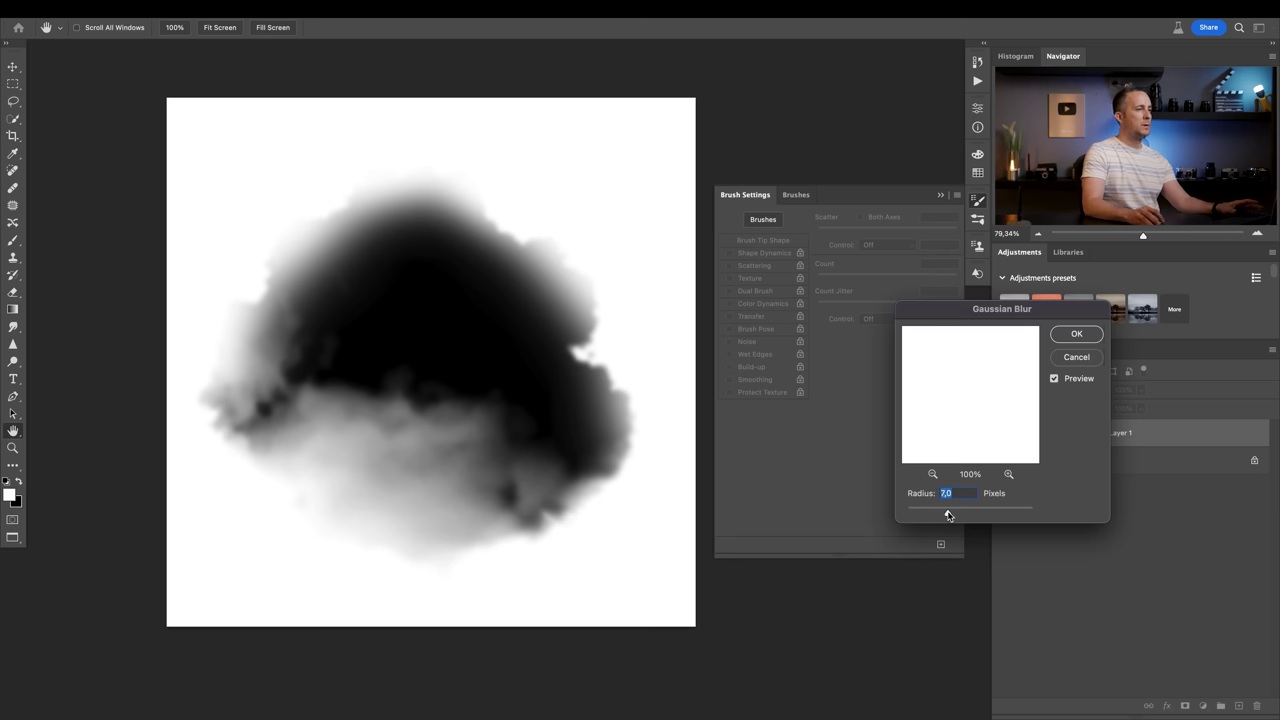
pyautogui.click(1076, 333)
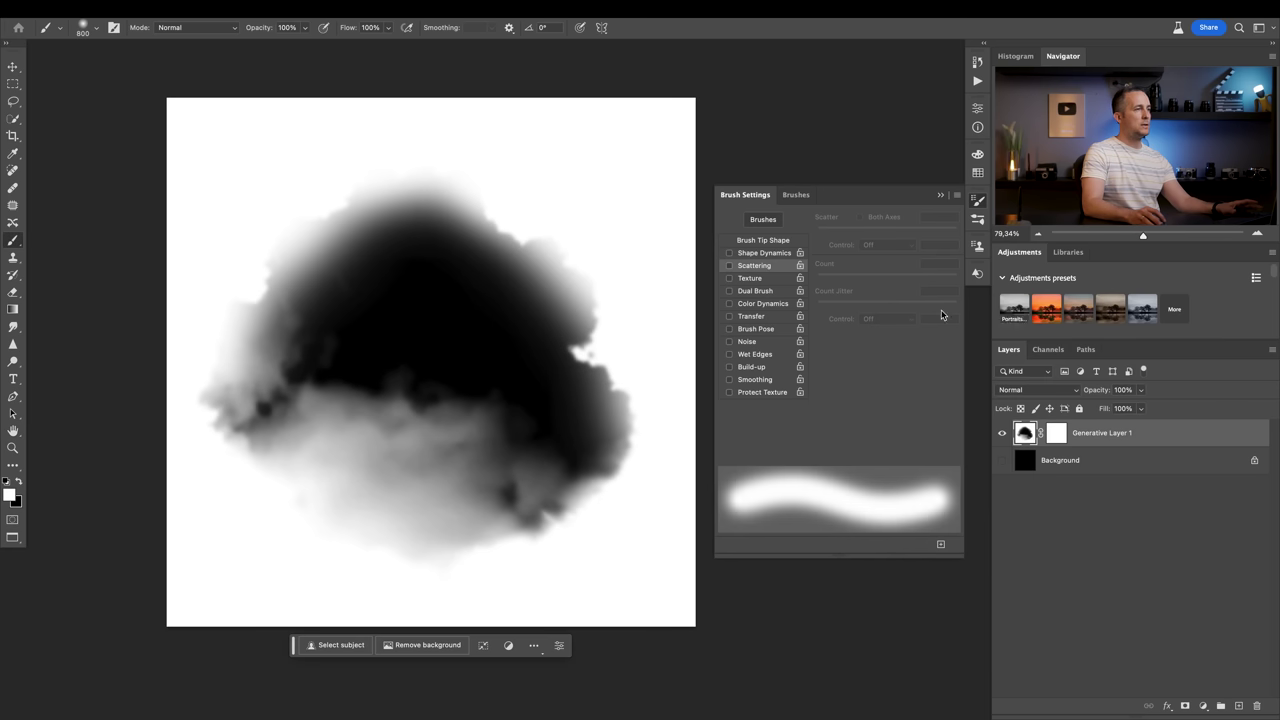
# Define the blurred cloud image as a new 1682-pixel brush preset named 'Sampled Brush 2'.
pyautogui.click(940, 197)
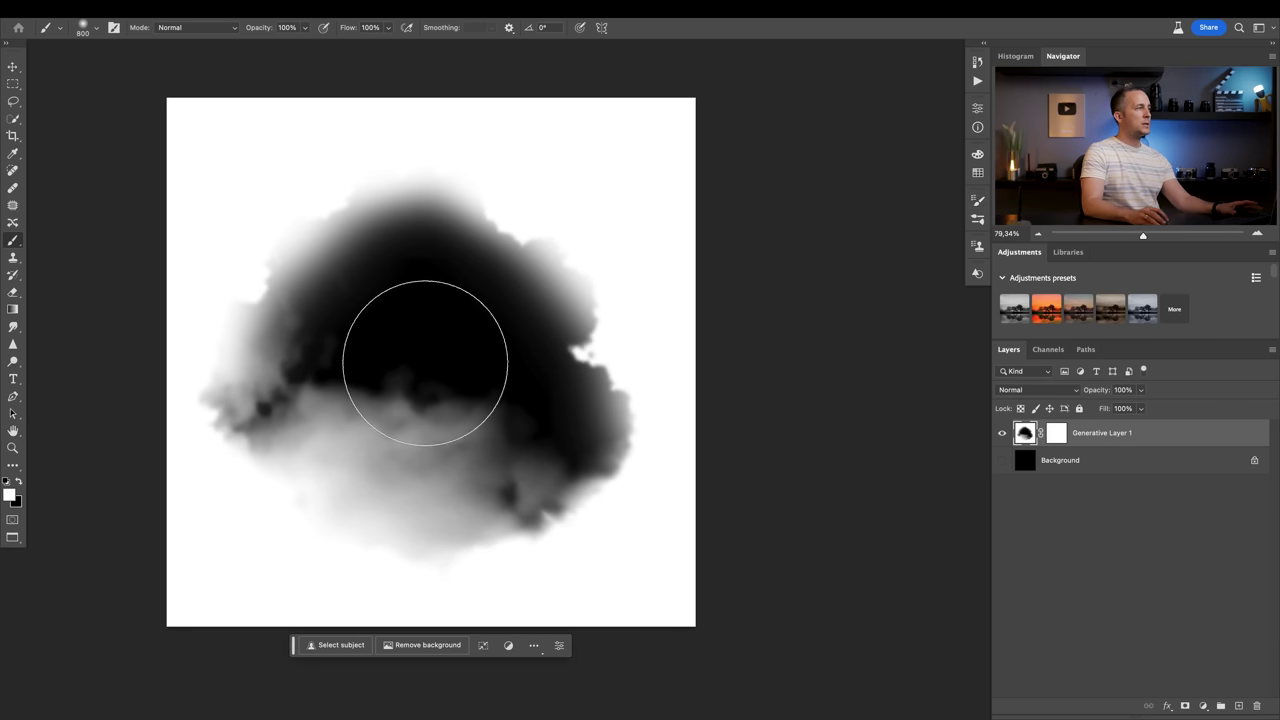
pyautogui.click(158, 9)
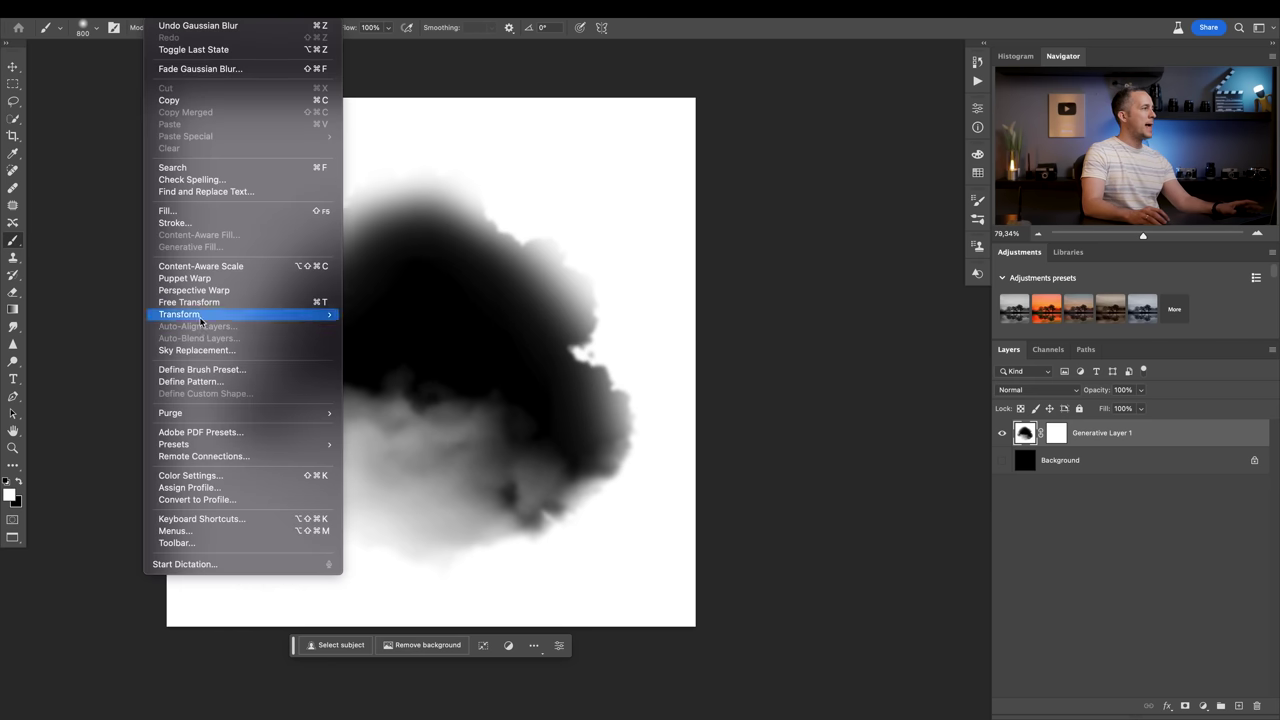
pyautogui.click(211, 370)
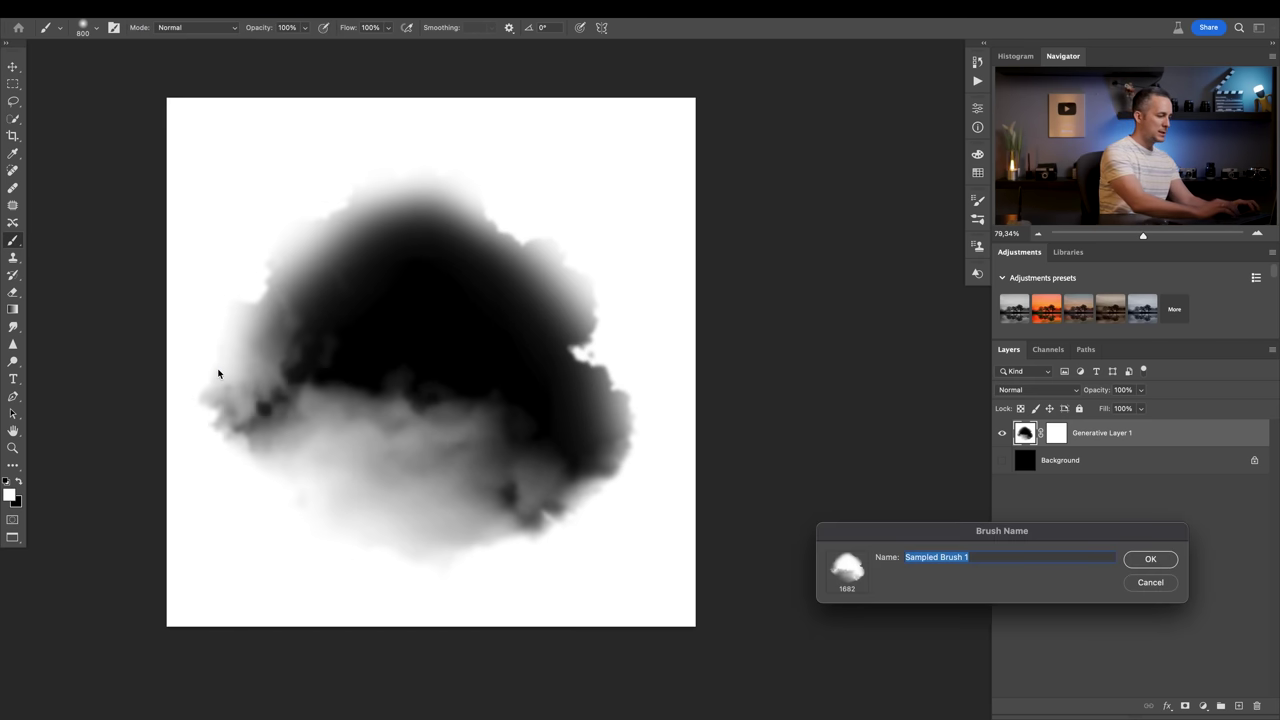
pyautogui.press('Right')
pyautogui.press('BackSpace')
pyautogui.write('2')
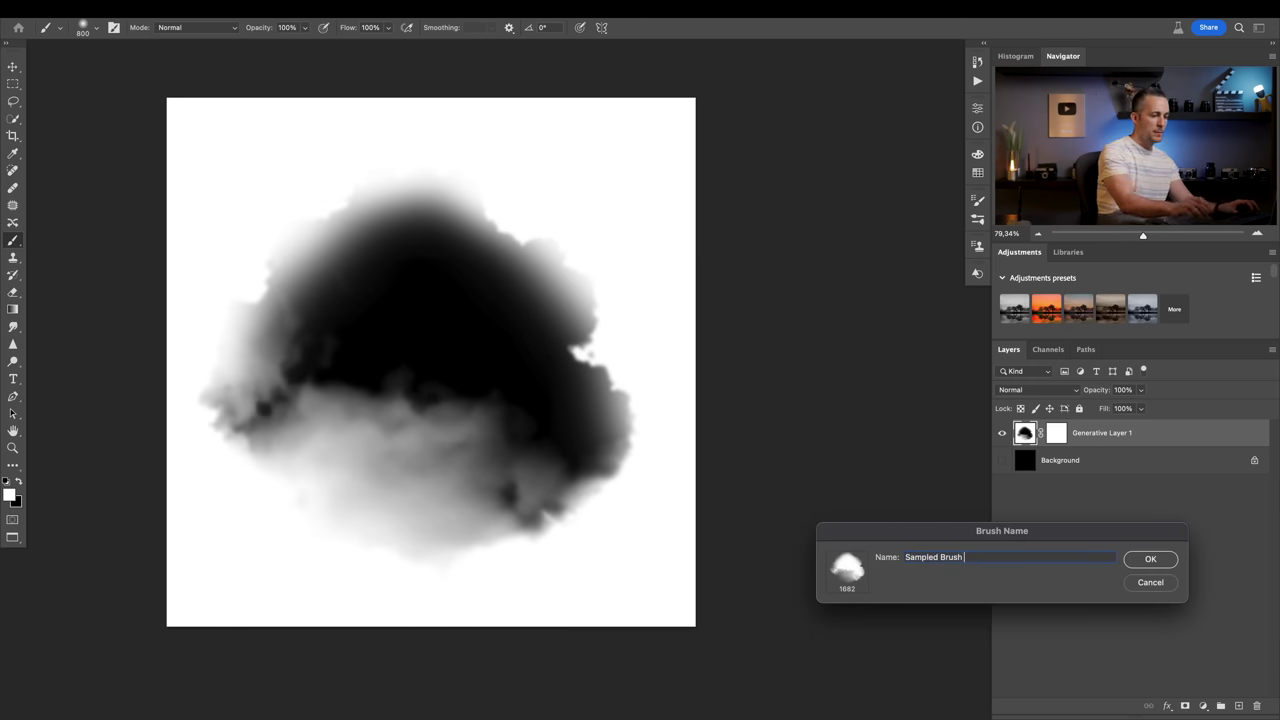
pyautogui.click(1145, 558)
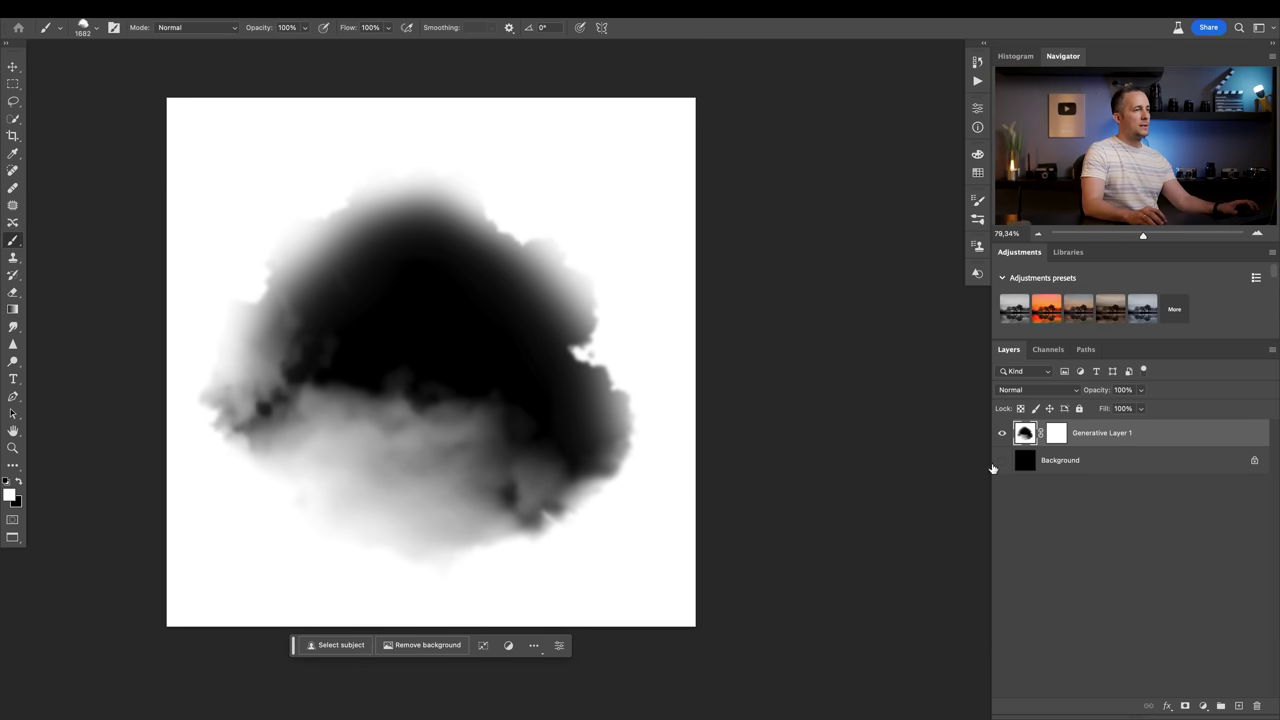
# Hide the cloud layer, add a new empty layer, and try a test stroke, then undo it.
pyautogui.click(1002, 433)
pyautogui.click(1238, 707)
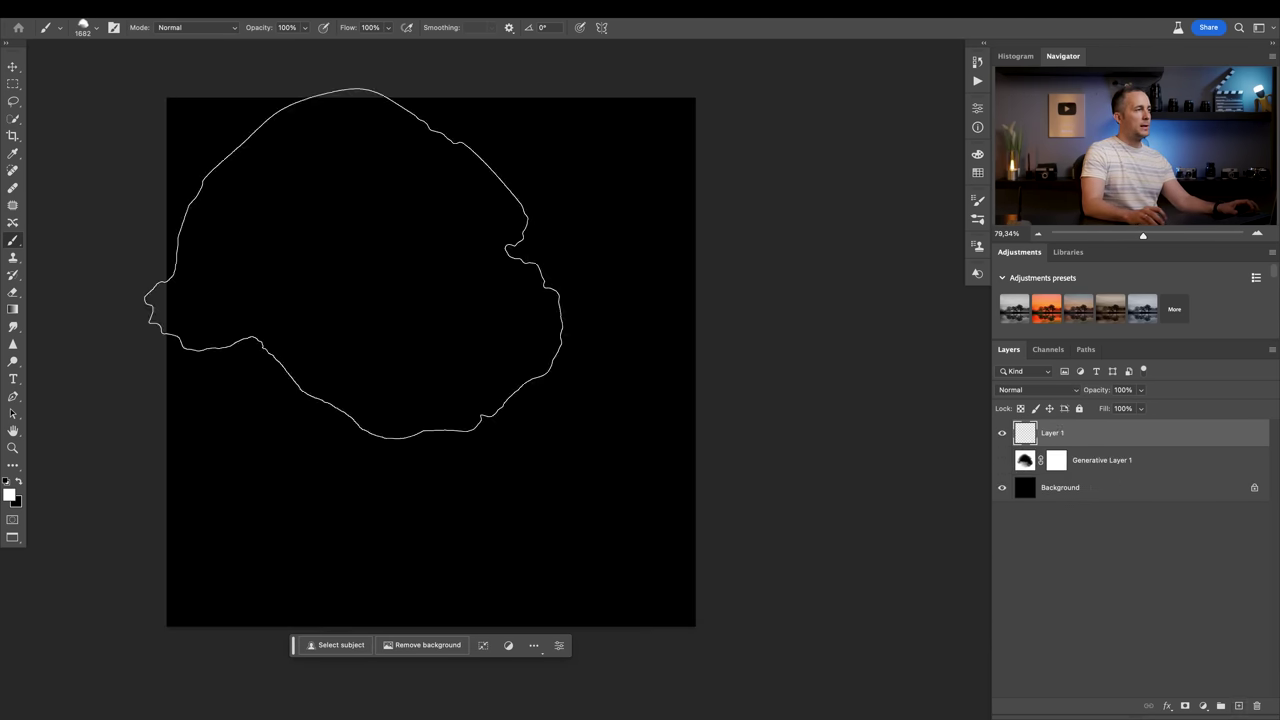
pyautogui.press('[')
pyautogui.press('[')
pyautogui.press('[')
pyautogui.press('[')
pyautogui.press('[')
pyautogui.press('[')
pyautogui.press('[')
pyautogui.press('[')
pyautogui.press('[')
pyautogui.press('[')
pyautogui.moveTo(444, 316)
pyautogui.mouseDown()
pyautogui.moveTo(379, 360)
pyautogui.moveTo(467, 425)
pyautogui.moveTo(564, 307)
pyautogui.mouseUp()
pyautogui.hotkey('ctrl', 'z')
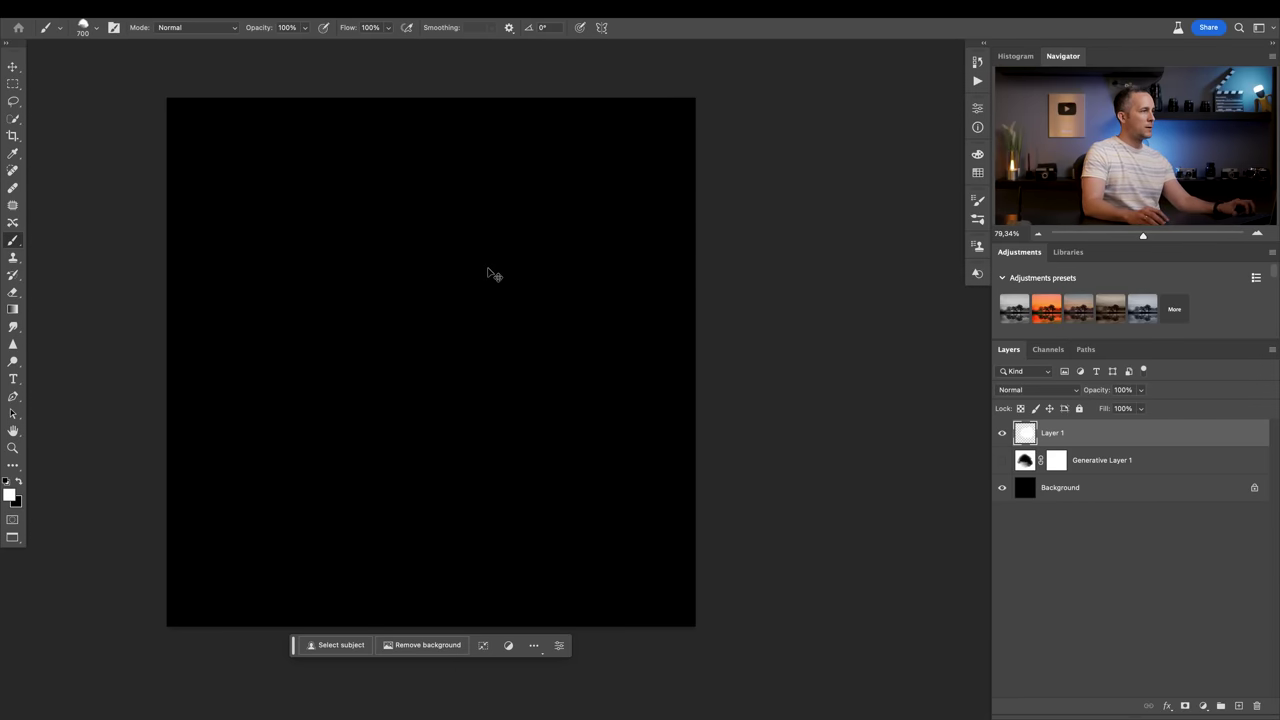
# Set 100% angle jitter, some roundness jitter, 43% scatter, and opacity jitter with Control Off.
pyautogui.click(977, 203)
pyautogui.click(751, 254)
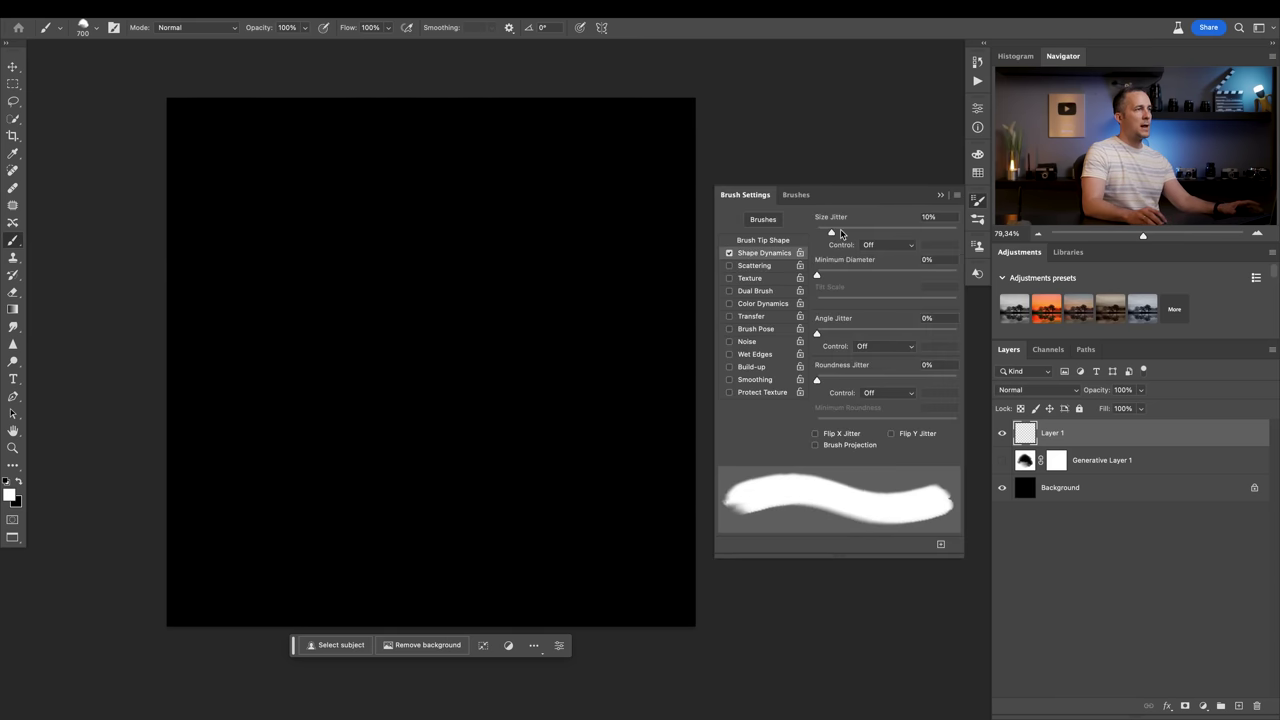
pyautogui.moveTo(819, 333); pyautogui.dragTo(1010, 343)
pyautogui.moveTo(816, 381); pyautogui.dragTo(841, 382)
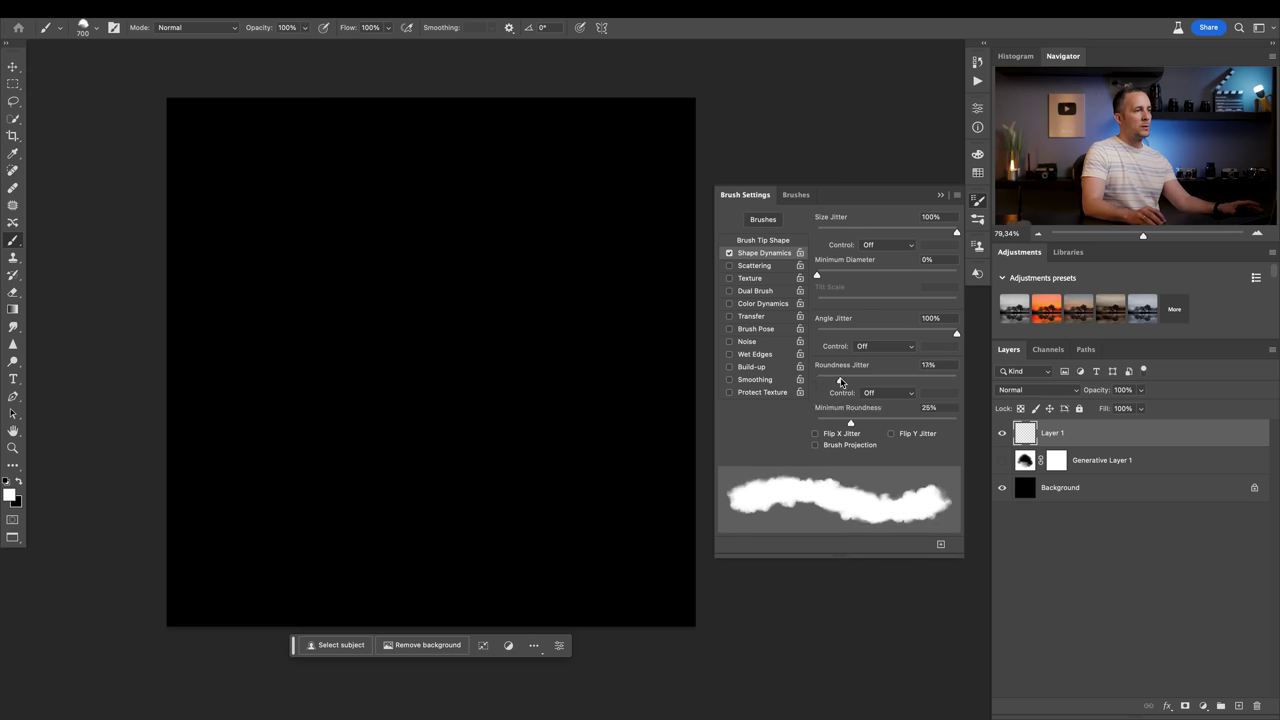
pyautogui.click(755, 266)
pyautogui.moveTo(817, 232); pyautogui.dragTo(823, 233)
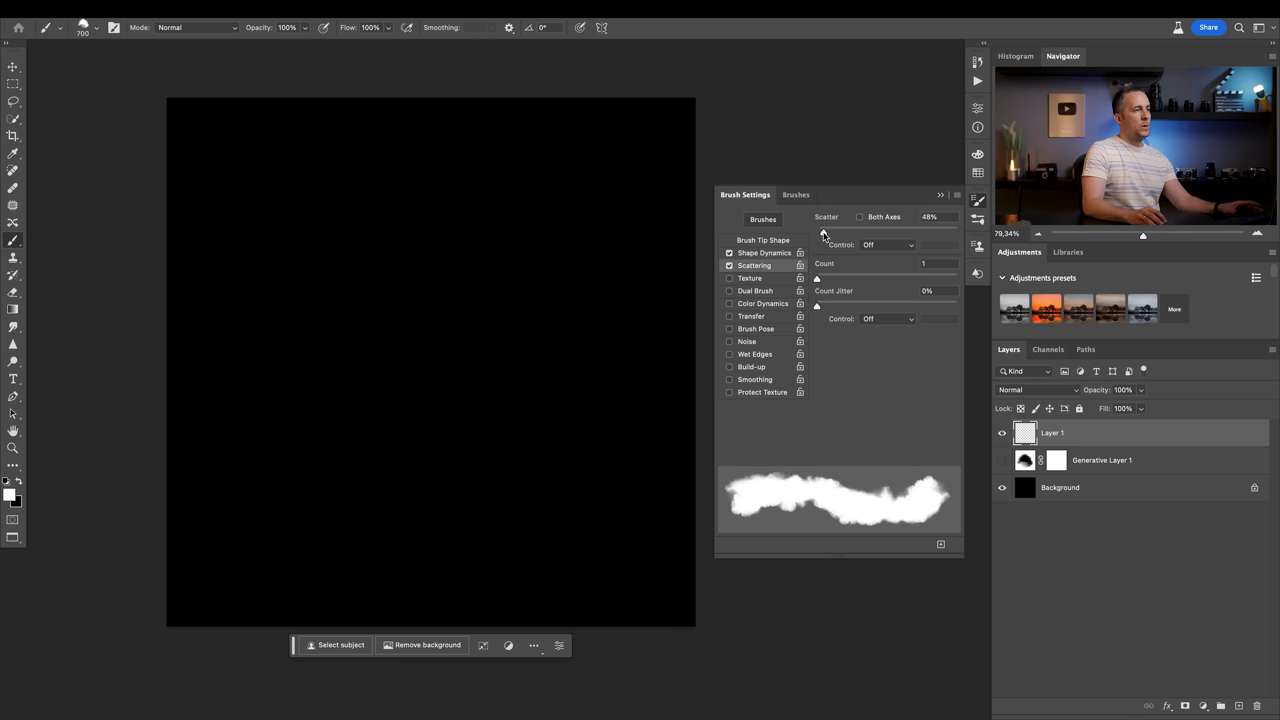
pyautogui.click(752, 317)
pyautogui.moveTo(817, 232); pyautogui.dragTo(855, 232)
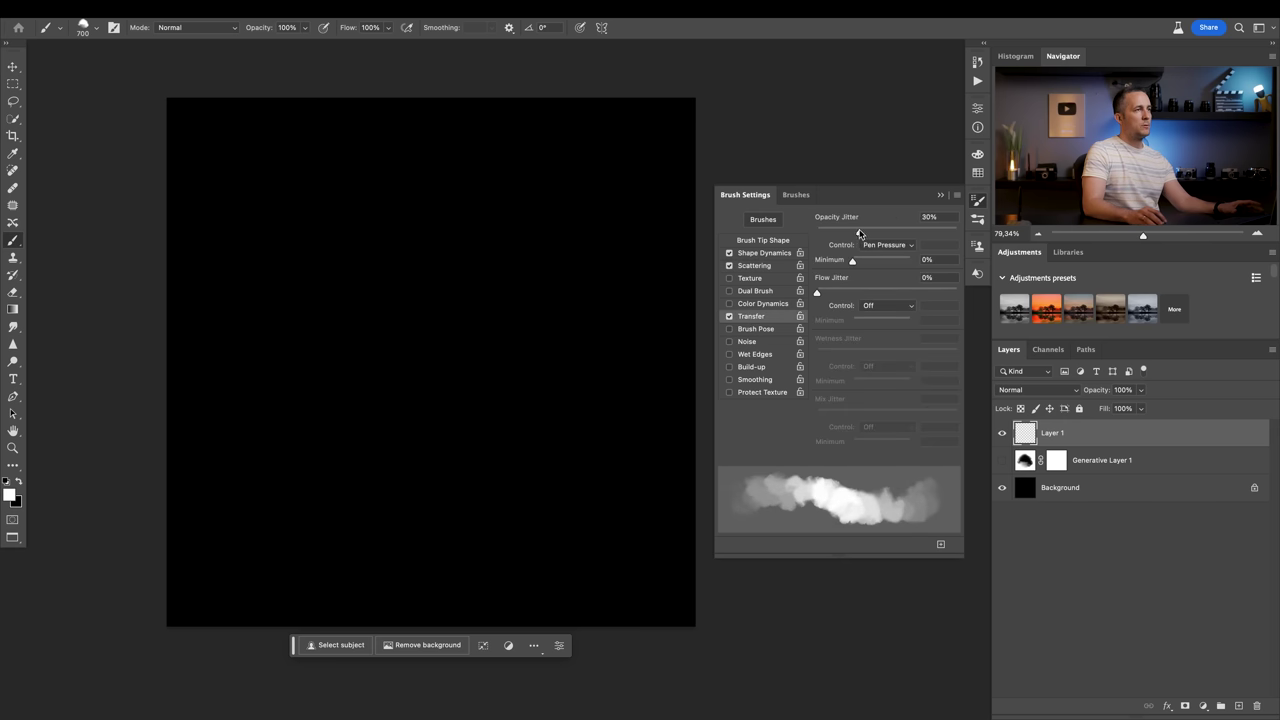
pyautogui.click(877, 246)
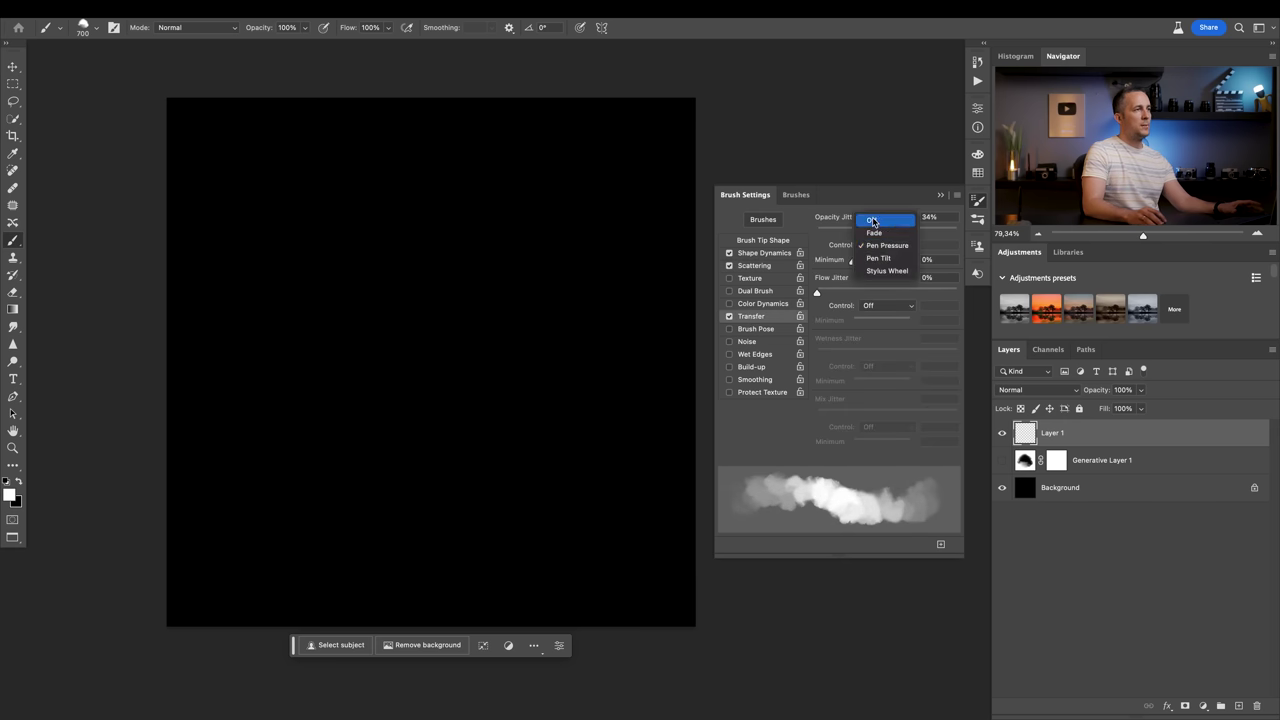
pyautogui.click(879, 221)
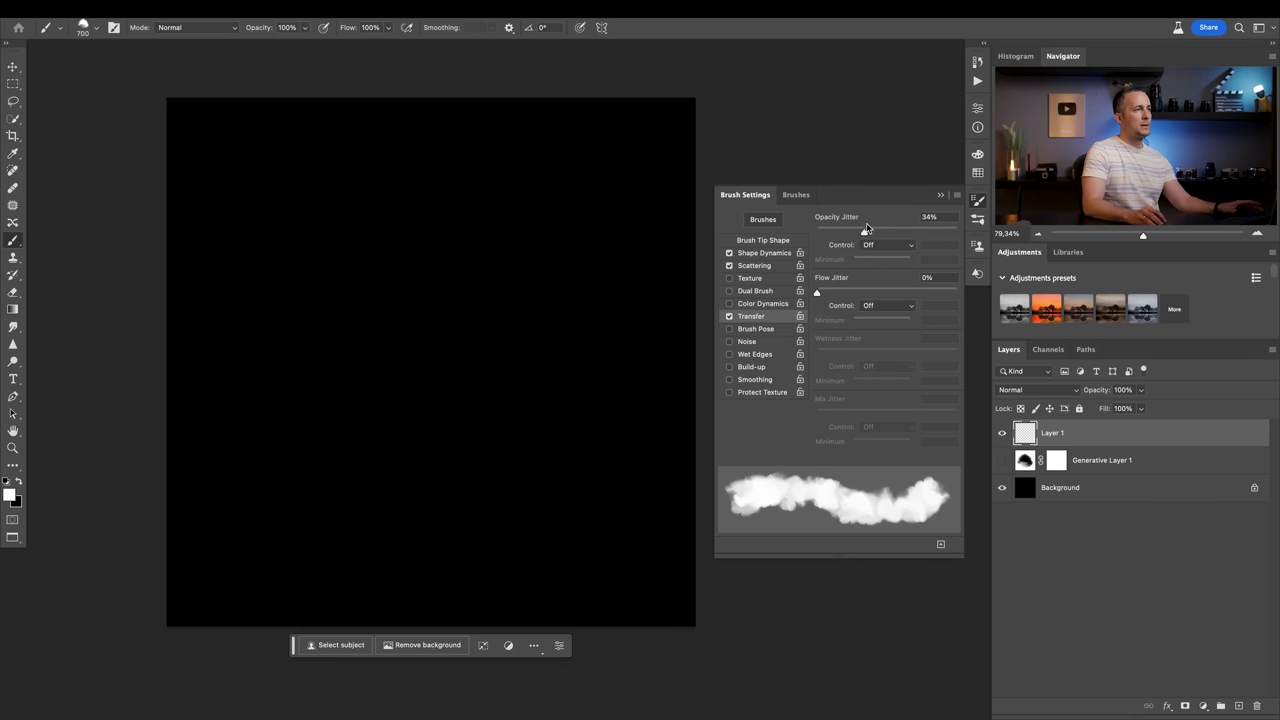
pyautogui.moveTo(863, 232); pyautogui.dragTo(865, 228)
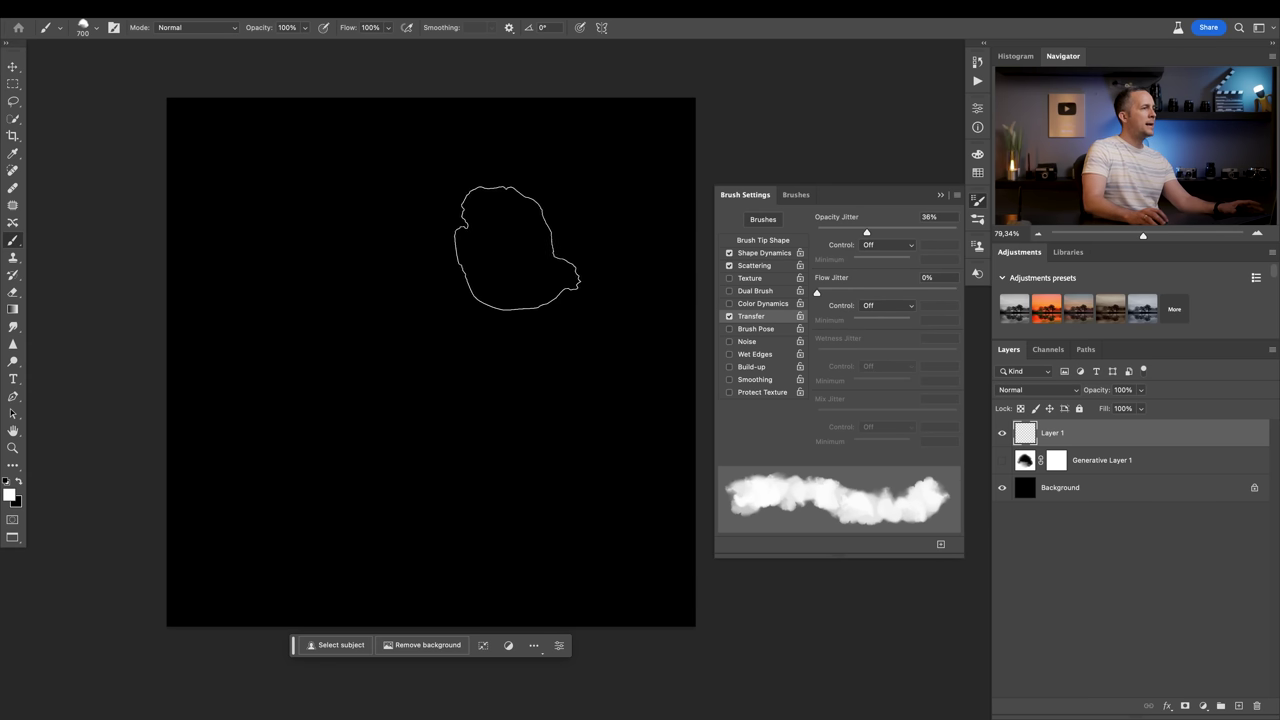
# Paint a soft grey cloud across the canvas at 20% opacity with a 1000-pixel brush.
pyautogui.write('20')
pyautogui.press('Return')
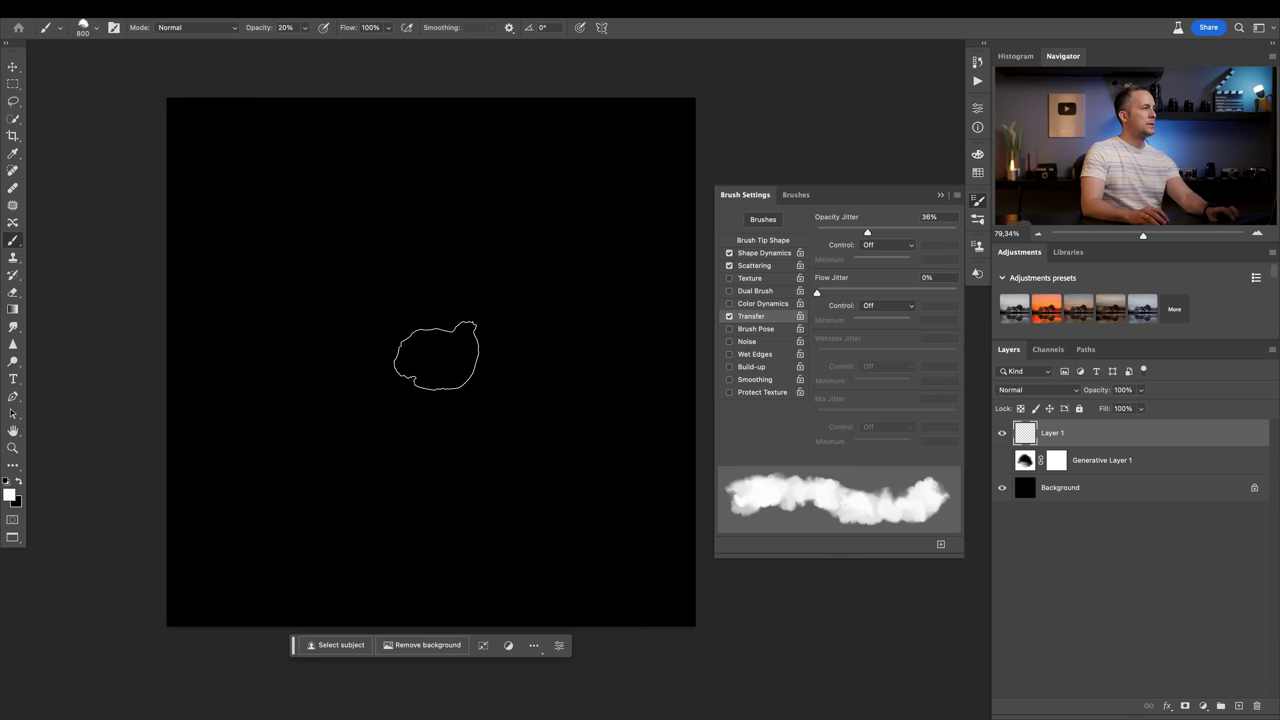
pyautogui.press(']')
pyautogui.press(']')
pyautogui.press(']')
pyautogui.moveTo(329, 357)
pyautogui.mouseDown()
pyautogui.moveTo(551, 484)
pyautogui.moveTo(603, 398)
pyautogui.moveTo(553, 298)
pyautogui.moveTo(435, 320)
pyautogui.moveTo(330, 316)
pyautogui.moveTo(226, 400)
pyautogui.moveTo(391, 530)
pyautogui.moveTo(596, 558)
pyautogui.moveTo(511, 445)
pyautogui.moveTo(382, 403)
pyautogui.moveTo(243, 392)
pyautogui.moveTo(442, 511)
pyautogui.moveTo(612, 479)
pyautogui.moveTo(163, 451)
pyautogui.moveTo(551, 491)
pyautogui.mouseUp()
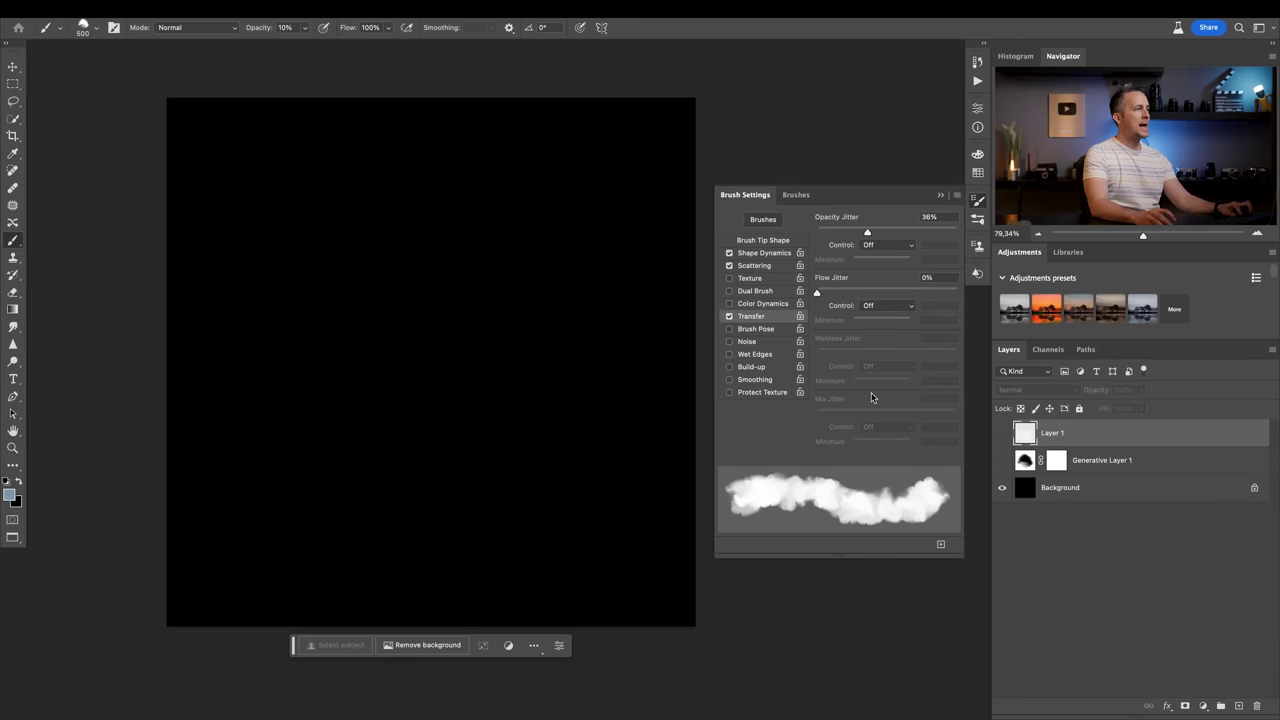
# Paste the night city street photo and scale it up to fill the canvas height.
pyautogui.hotkey('ctrl', 'v')
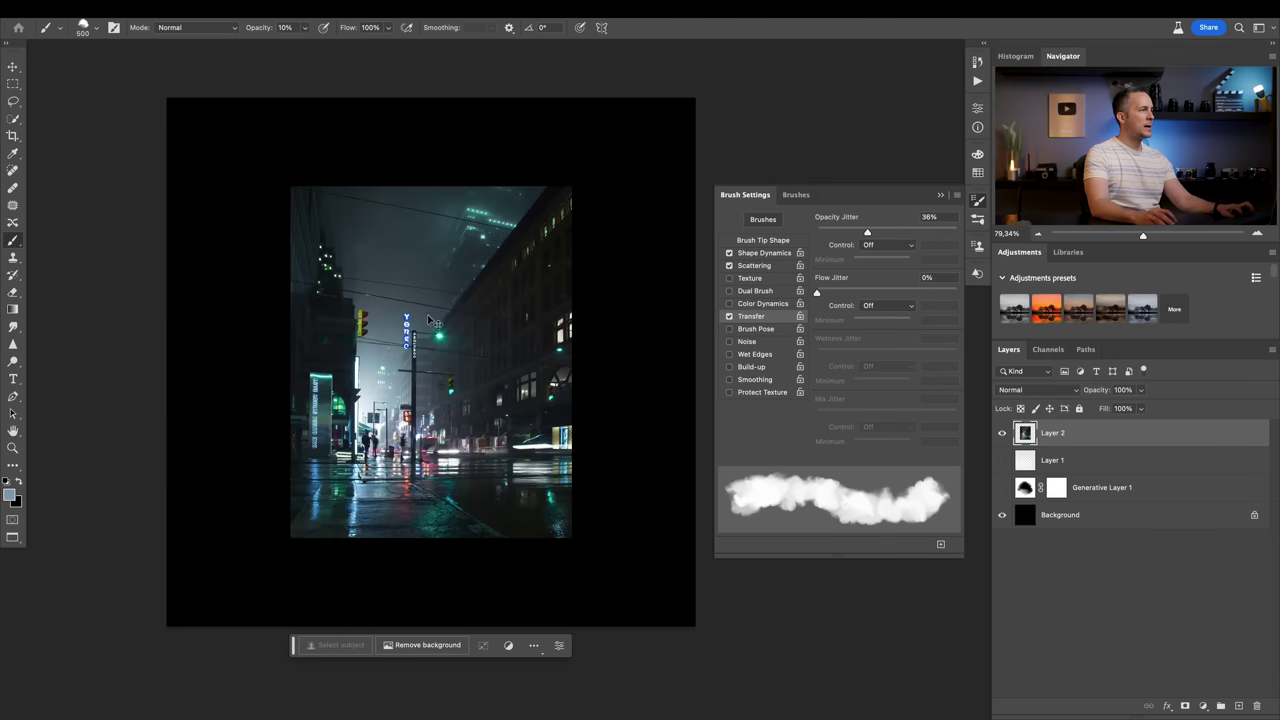
pyautogui.hotkey('ctrl', 't')
pyautogui.moveTo(571, 361); pyautogui.dragTo(643, 363)
pyautogui.press('Return')
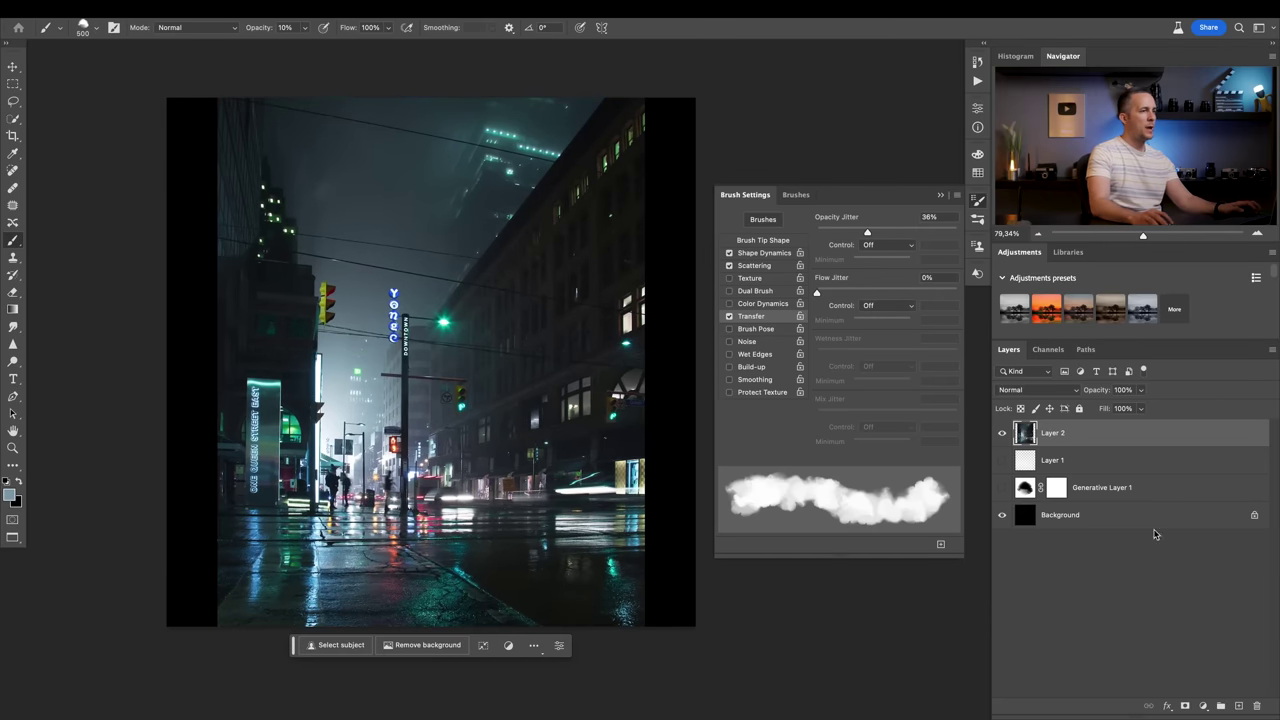
# On a new layer, paint haze over the street and sky at sizes 1200, 600 and 1000, then hide it.
pyautogui.click(1239, 706)
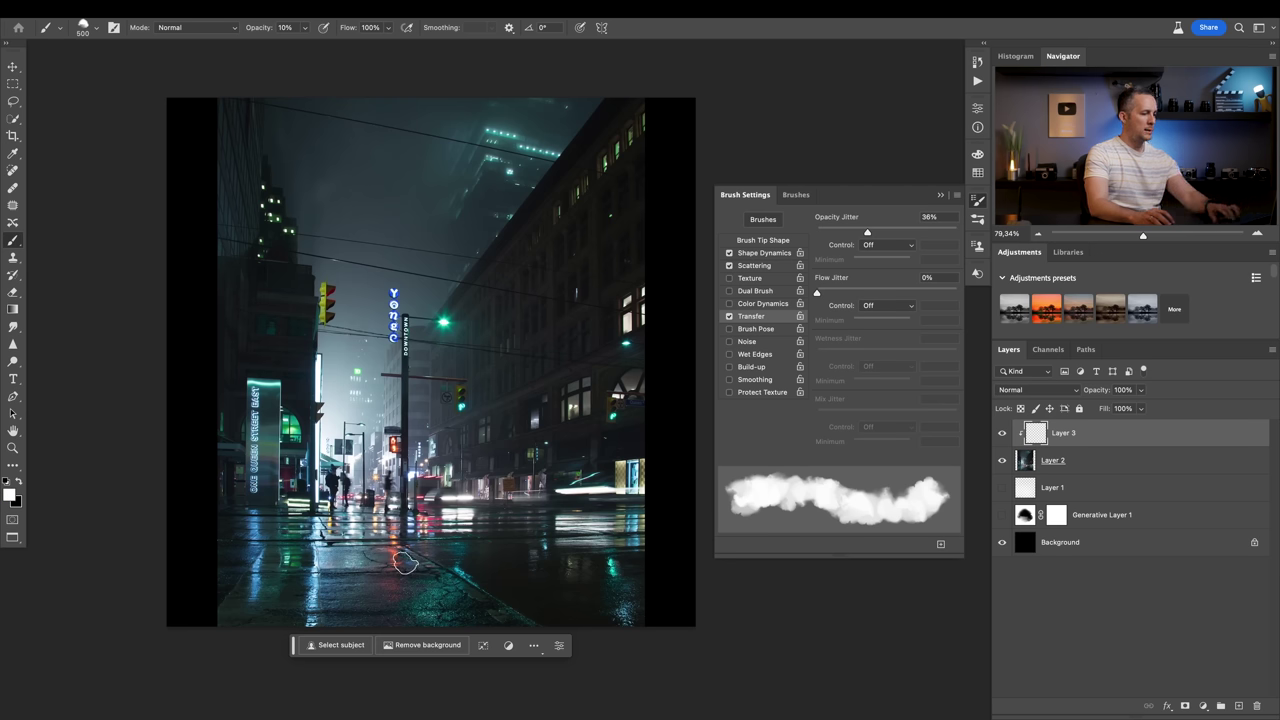
pyautogui.press(']')
pyautogui.press(']')
pyautogui.press(']')
pyautogui.moveTo(594, 580)
pyautogui.mouseDown()
pyautogui.moveTo(302, 605)
pyautogui.moveTo(592, 568)
pyautogui.moveTo(335, 571)
pyautogui.moveTo(290, 548)
pyautogui.moveTo(628, 519)
pyautogui.moveTo(228, 443)
pyautogui.moveTo(300, 590)
pyautogui.moveTo(698, 618)
pyautogui.moveTo(220, 584)
pyautogui.moveTo(212, 620)
pyautogui.moveTo(662, 640)
pyautogui.moveTo(646, 615)
pyautogui.moveTo(607, 601)
pyautogui.moveTo(300, 594)
pyautogui.moveTo(447, 563)
pyautogui.moveTo(207, 580)
pyautogui.moveTo(282, 305)
pyautogui.moveTo(247, 105)
pyautogui.moveTo(306, 130)
pyautogui.moveTo(618, 118)
pyautogui.moveTo(162, 176)
pyautogui.mouseUp()
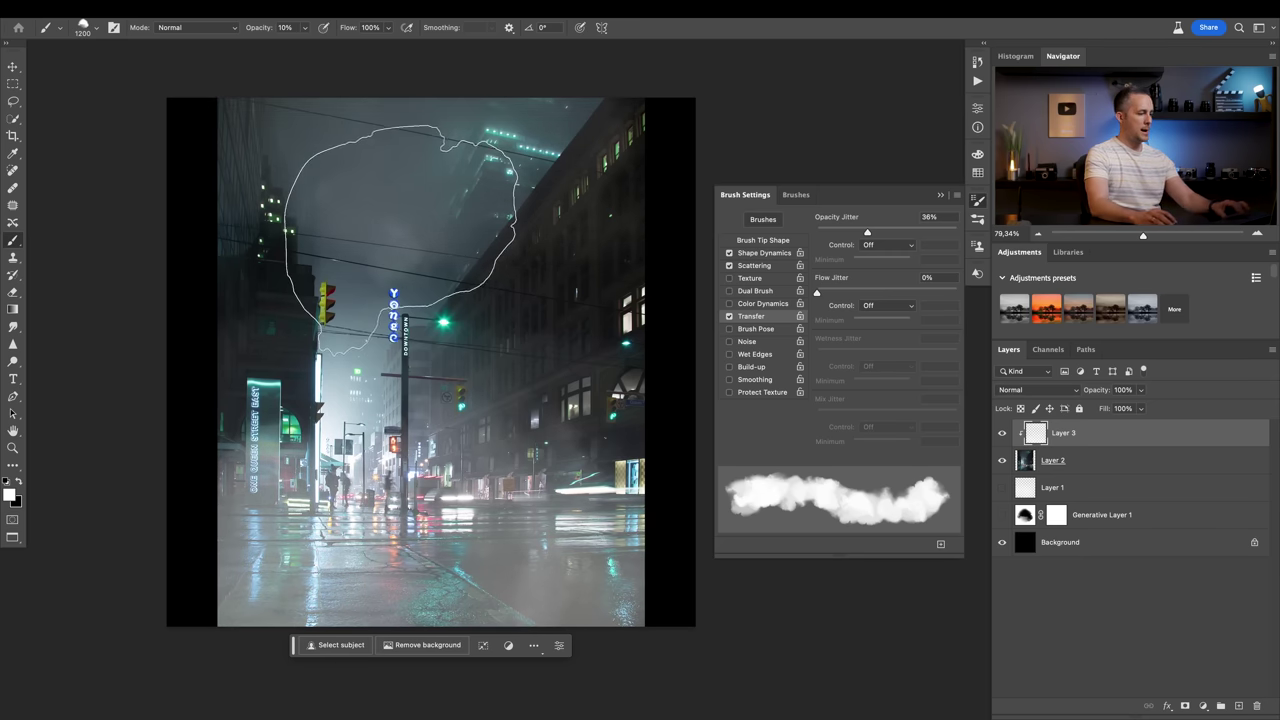
pyautogui.press('[')
pyautogui.press('[')
pyautogui.press('[')
pyautogui.press('[')
pyautogui.press('[')
pyautogui.press('[')
pyautogui.moveTo(585, 115)
pyautogui.mouseDown()
pyautogui.moveTo(471, 171)
pyautogui.moveTo(190, 175)
pyautogui.mouseUp()
pyautogui.press(']')
pyautogui.press(']')
pyautogui.press(']')
pyautogui.press(']')
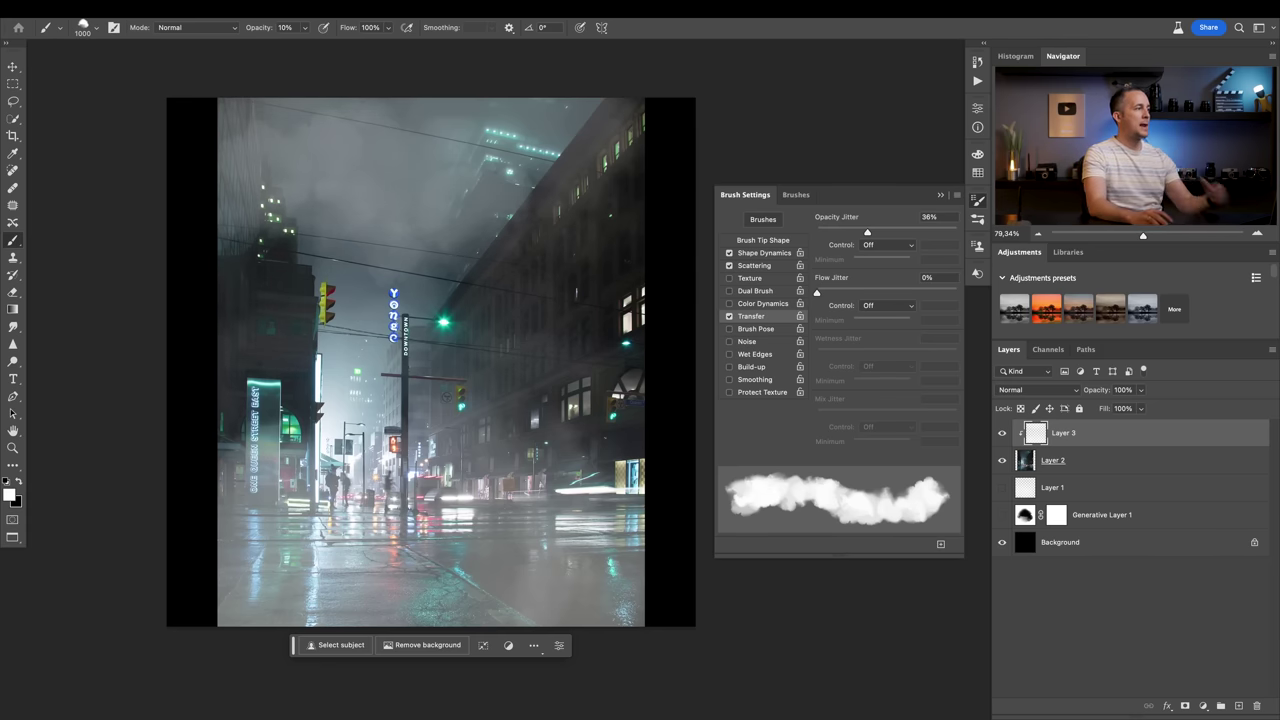
pyautogui.moveTo(590, 570)
pyautogui.mouseDown()
pyautogui.moveTo(287, 542)
pyautogui.moveTo(262, 475)
pyautogui.mouseUp()
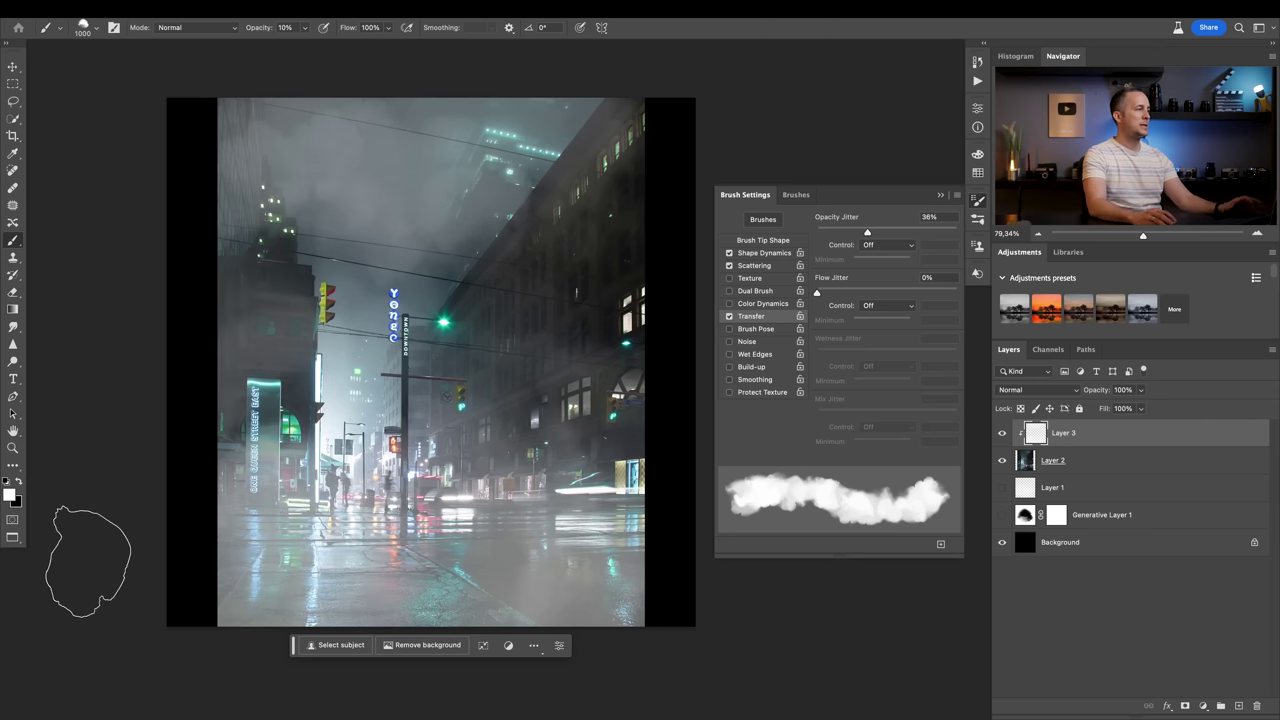
pyautogui.click(1004, 432)
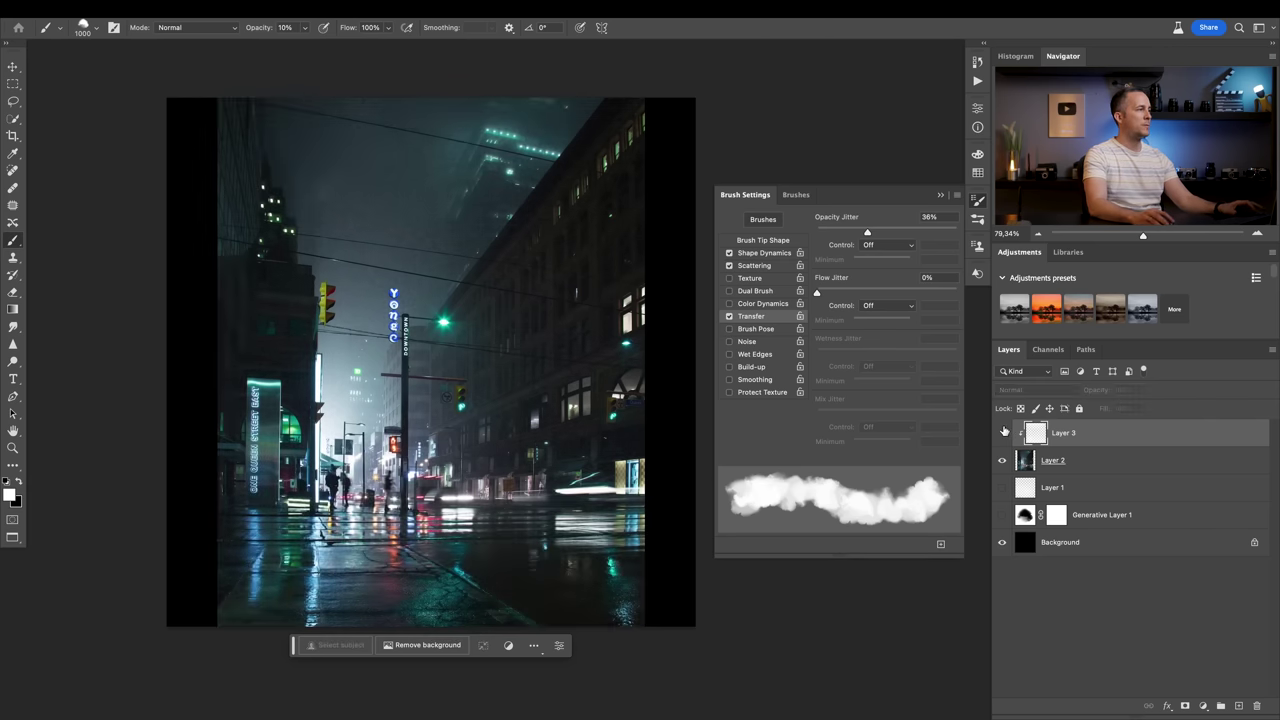
# Make the Layer 3 fog visible again over the street photo.
pyautogui.click(1004, 432)
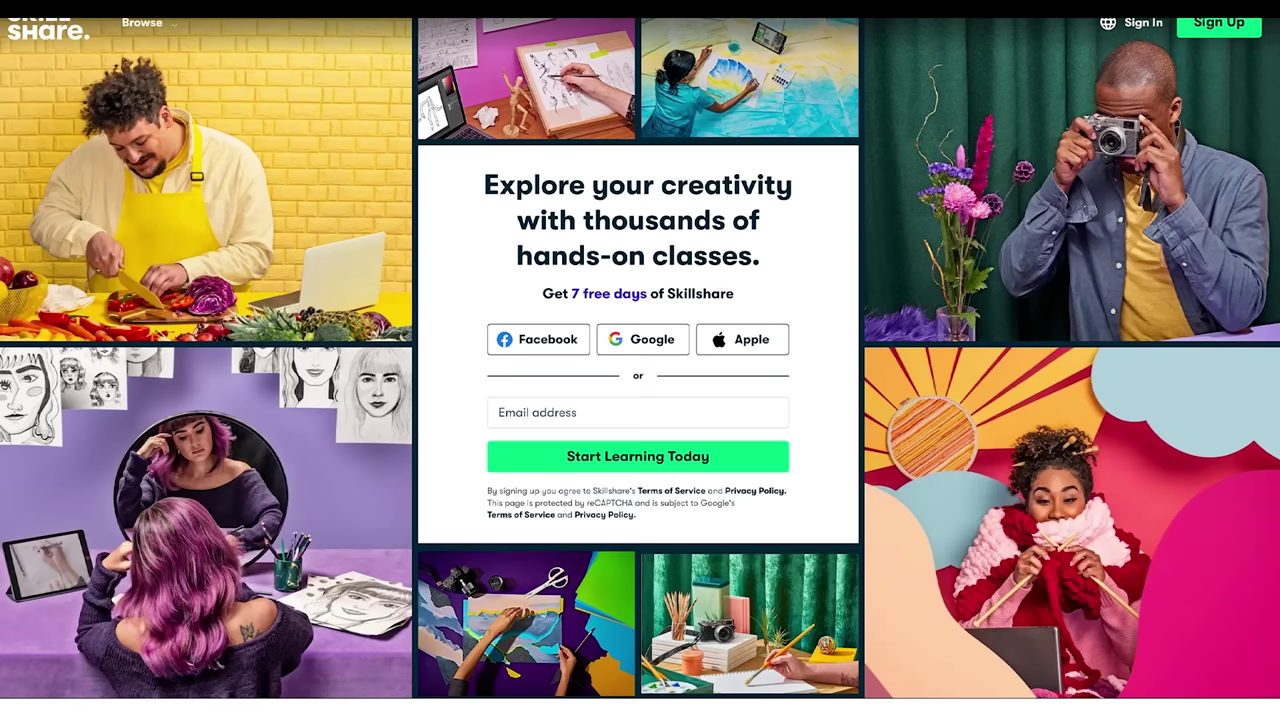
# Search Skillshare for 'creativity' and open a class from the results.
pyautogui.scroll(-5, 640, 360)
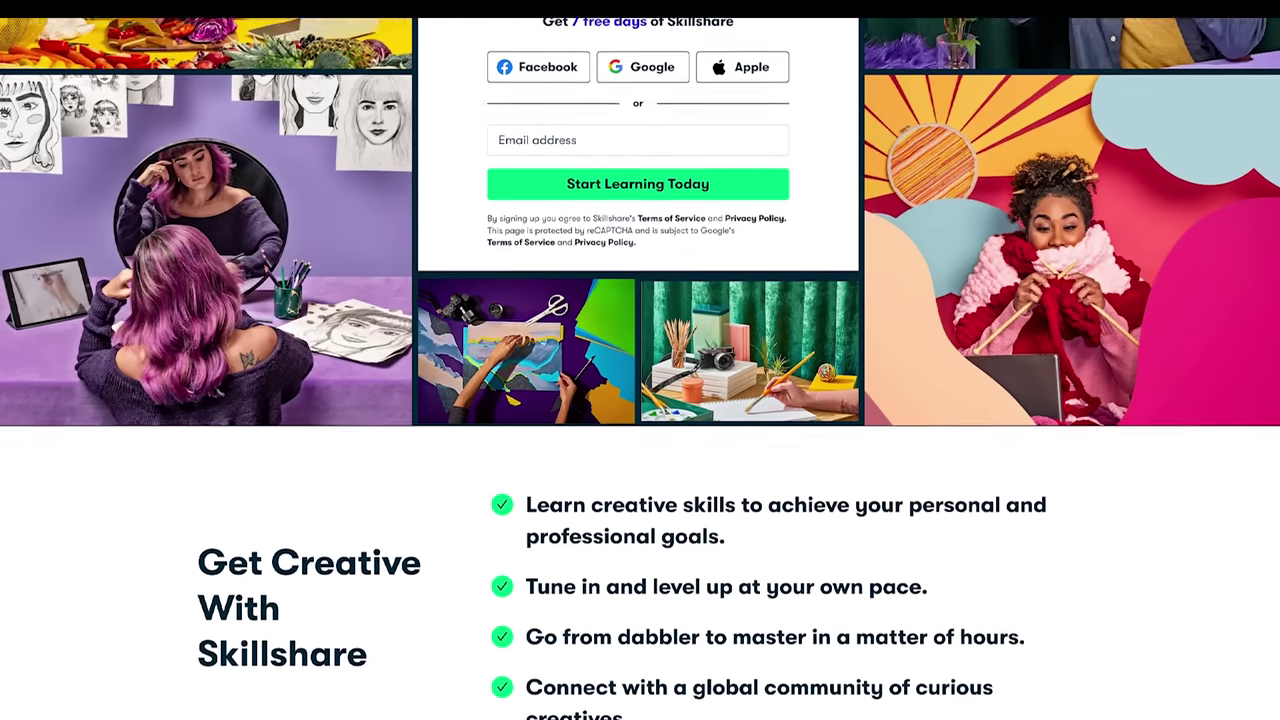
pyautogui.scroll(-8, 640, 360)
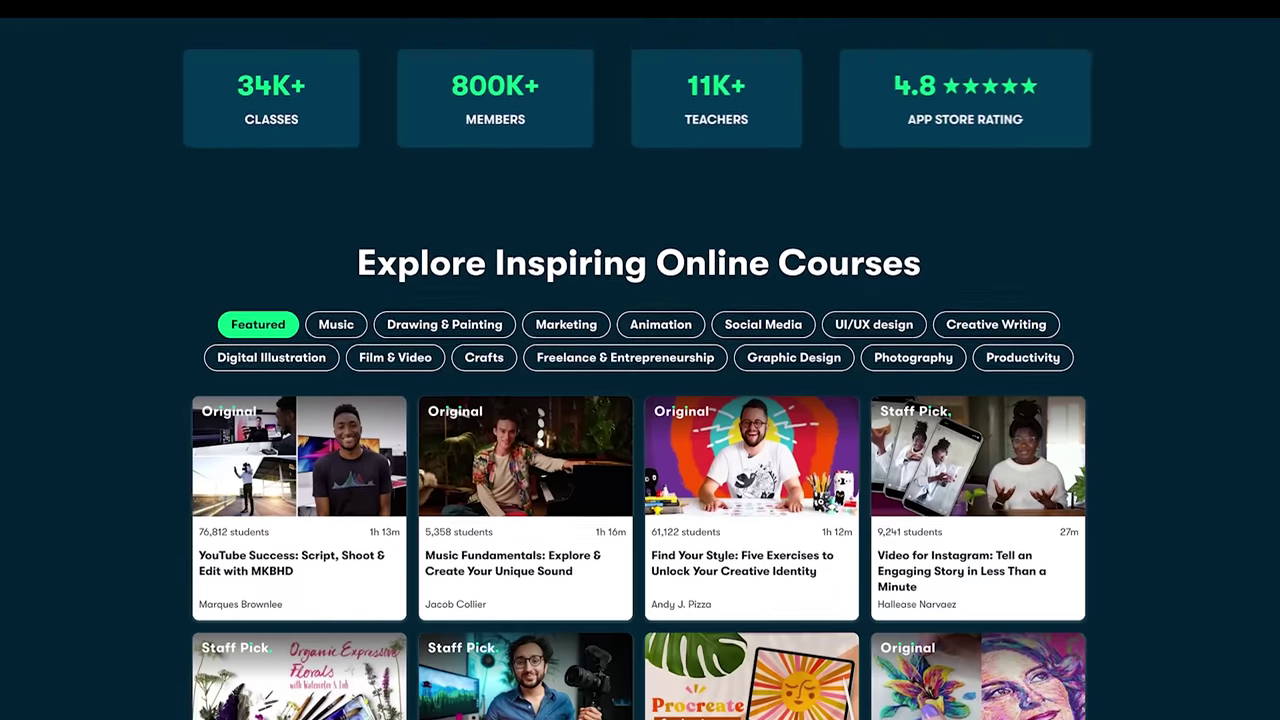
pyautogui.scroll(-1, 640, 360)
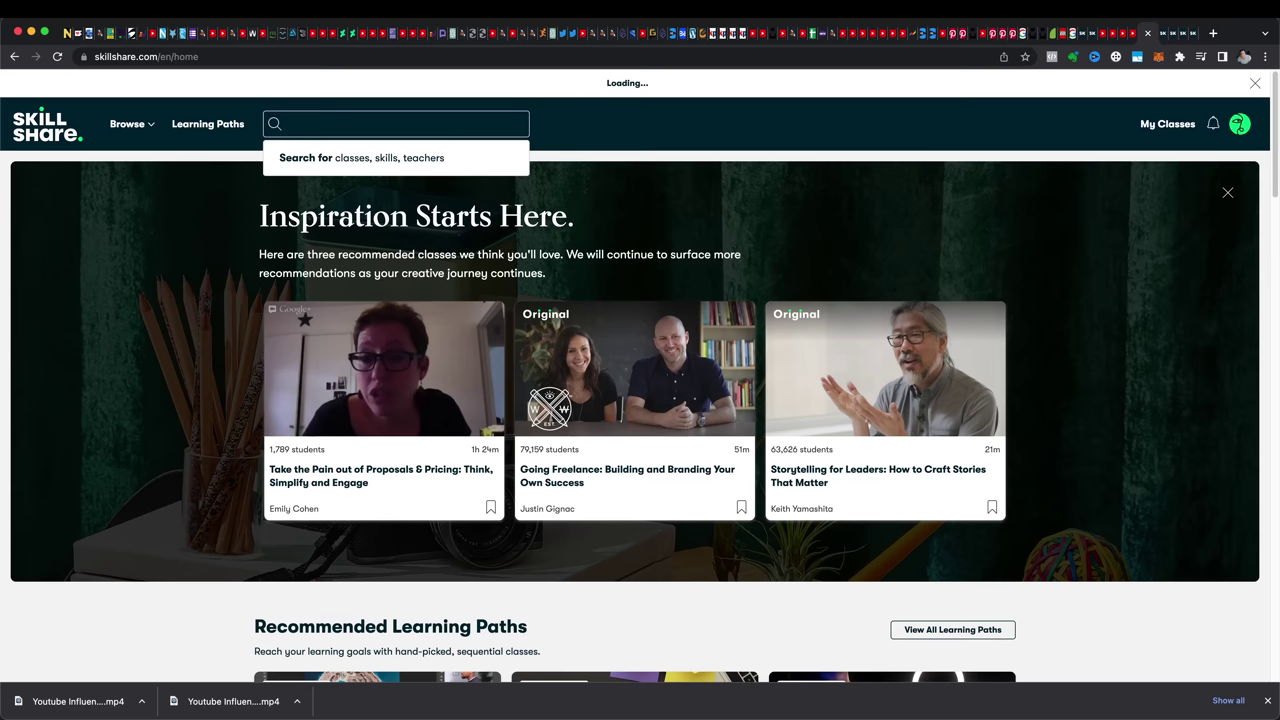
pyautogui.write('creativity')
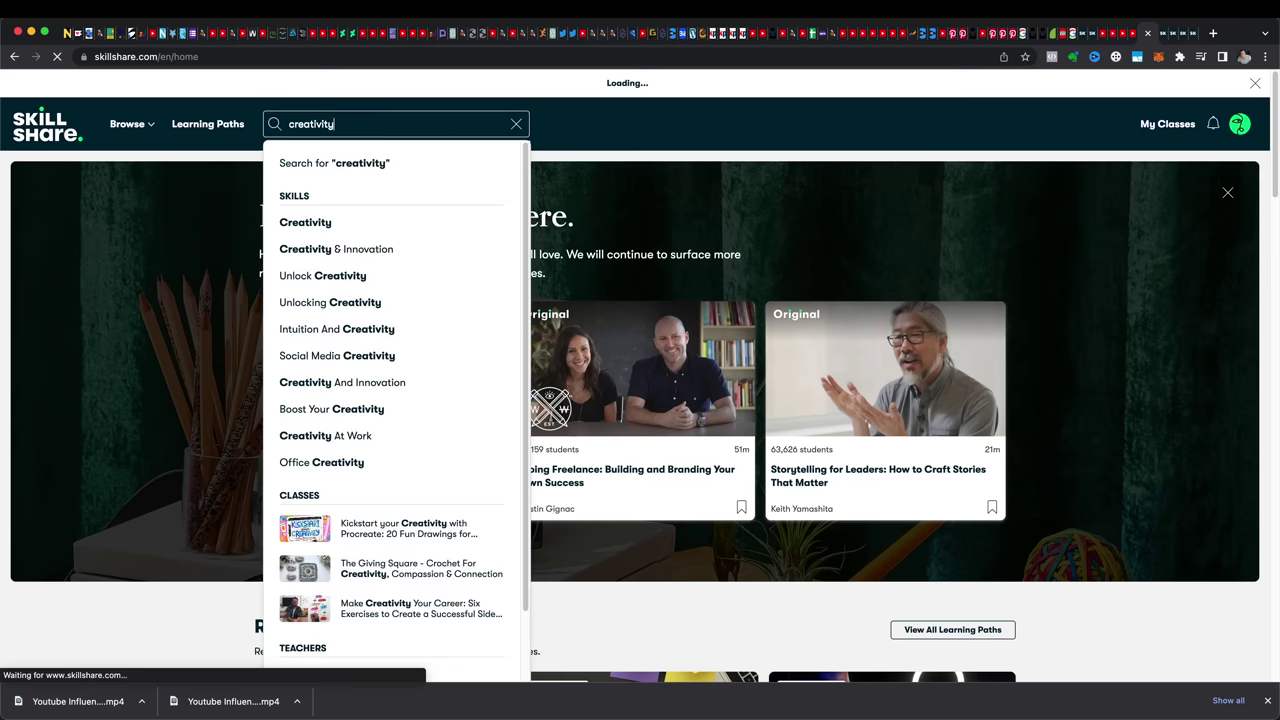
pyautogui.press('Return')
pyautogui.scroll(-4, 1250, 215)
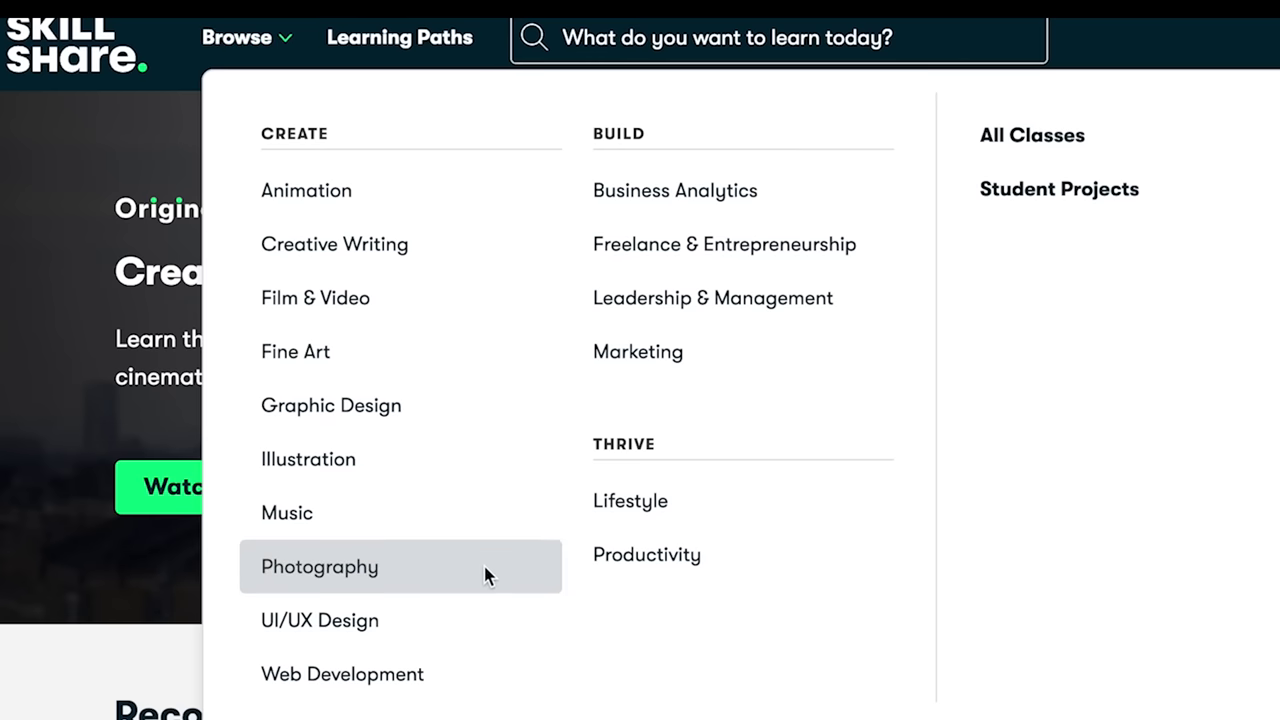
pyautogui.click(487, 576)
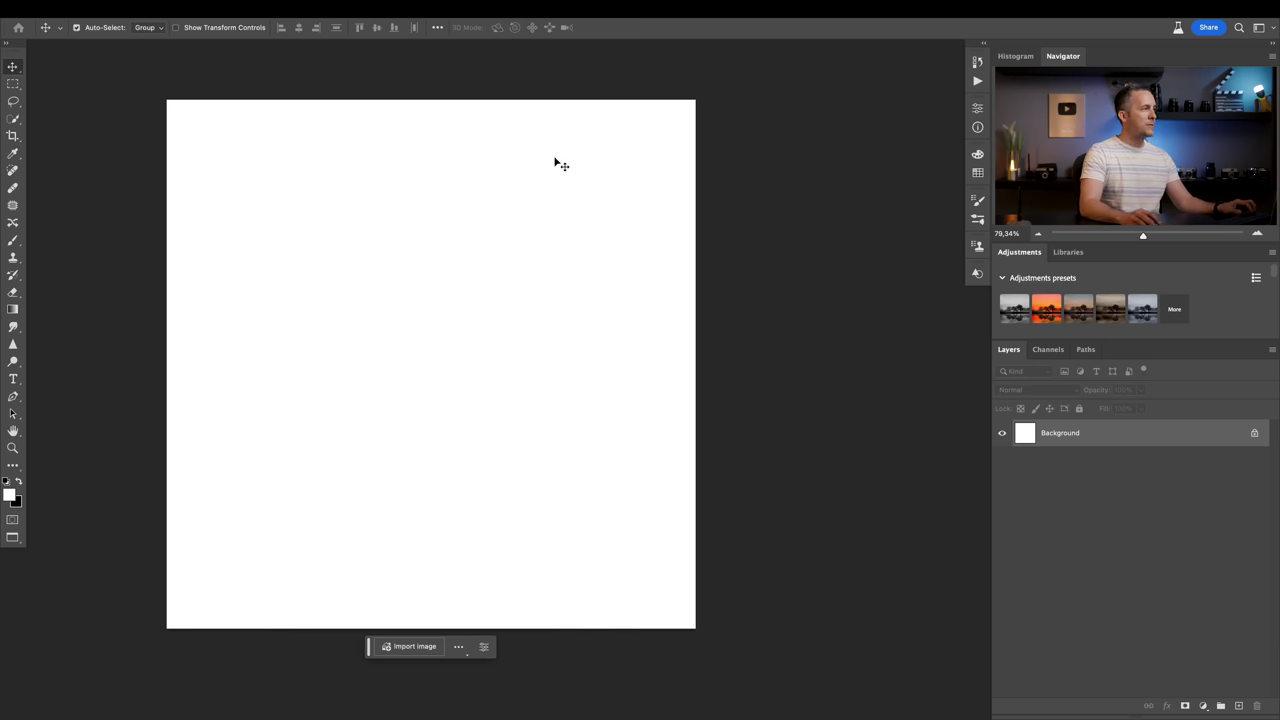
# Select the whole canvas and generate a fill from the prompt 'Fractal'.
pyautogui.press('super+a')
pyautogui.click(338, 646)
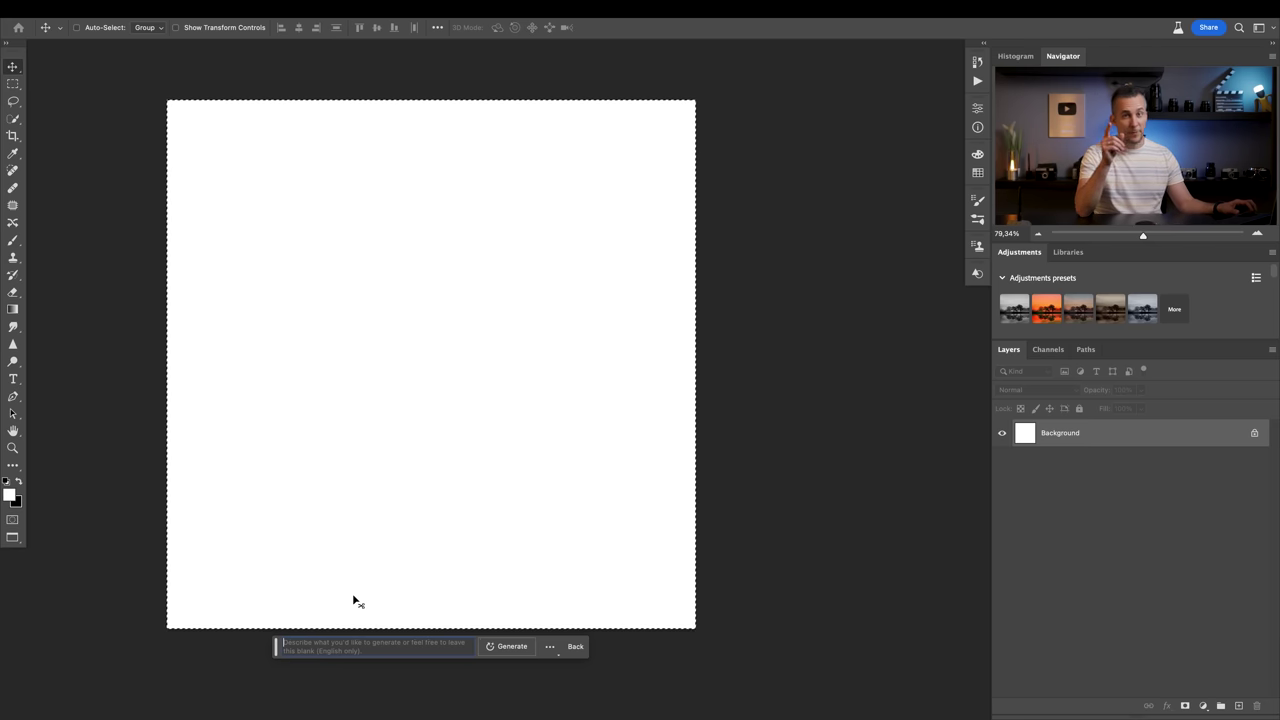
pyautogui.write('Frac')
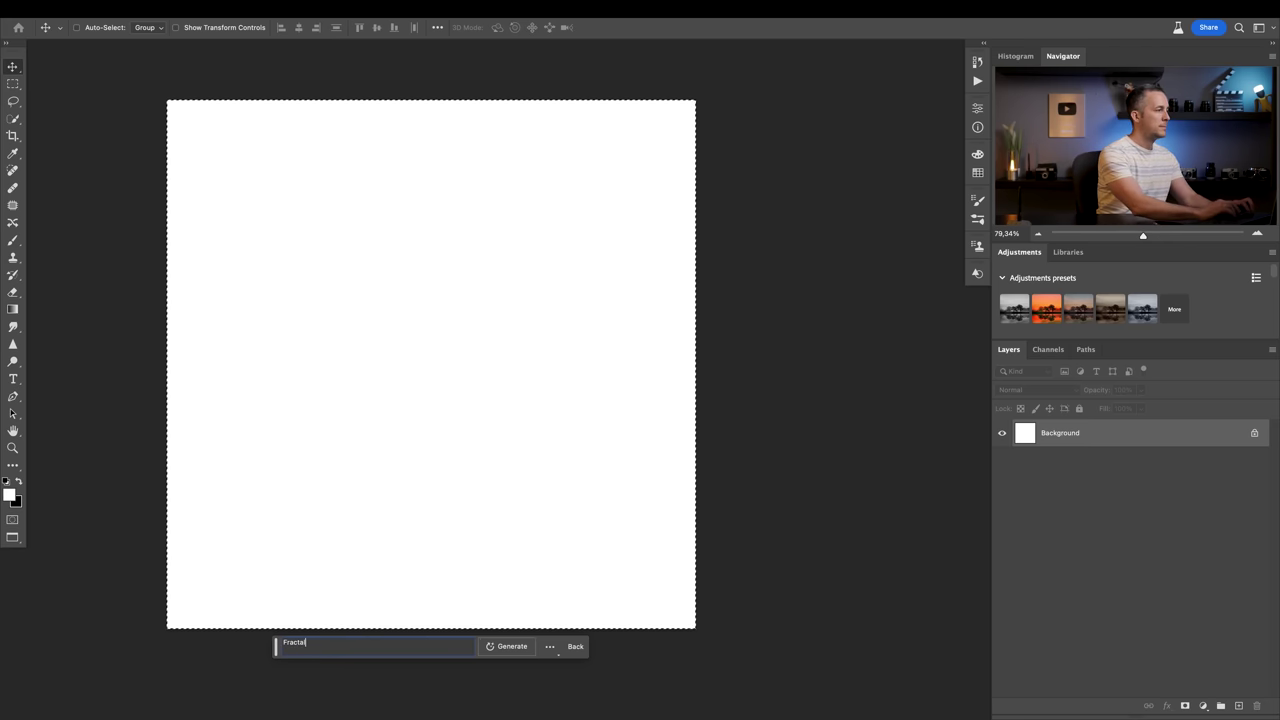
pyautogui.write('tal')
pyautogui.press('Return')
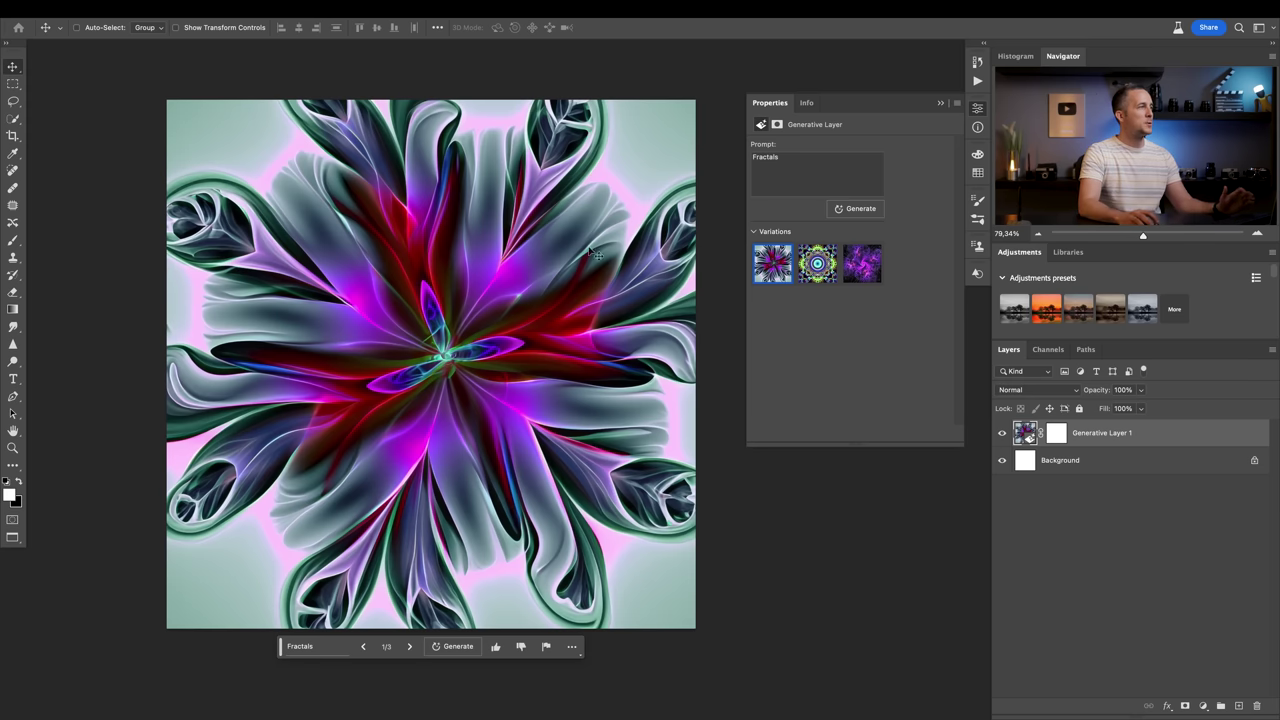
# Compare the fractal variations, generate more, and choose the purple swirl one.
pyautogui.click(813, 256)
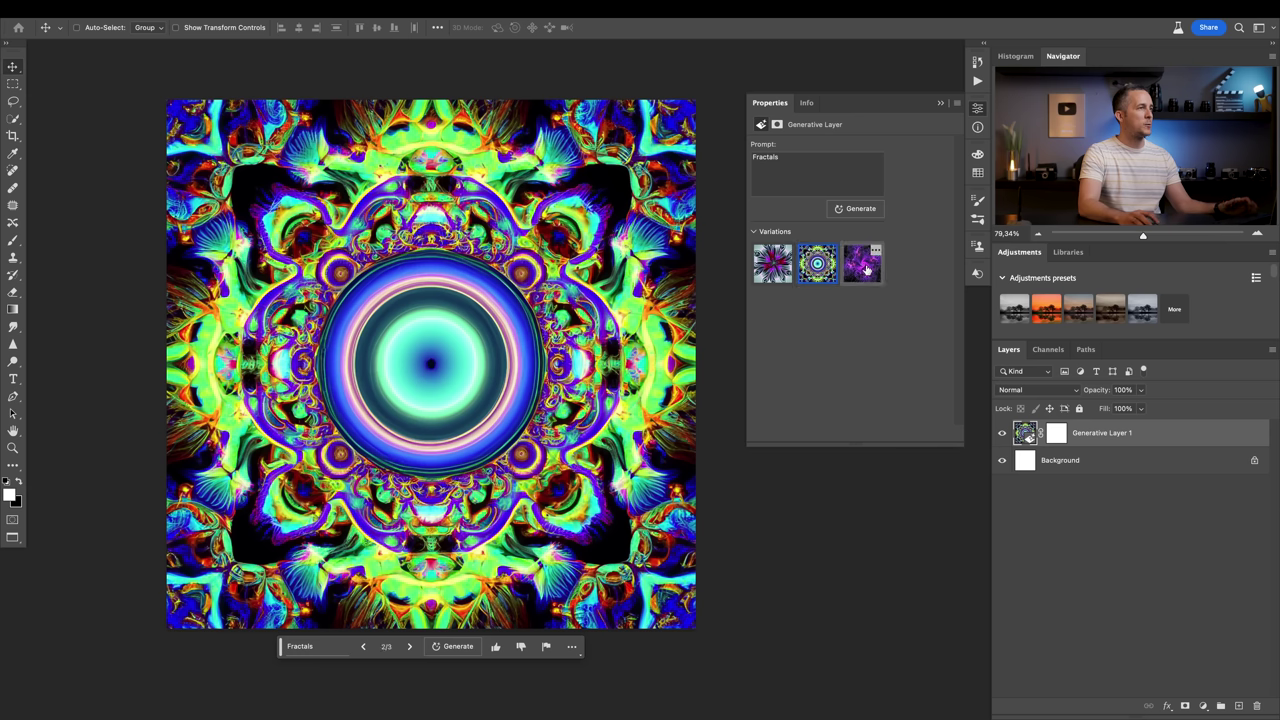
pyautogui.click(867, 270)
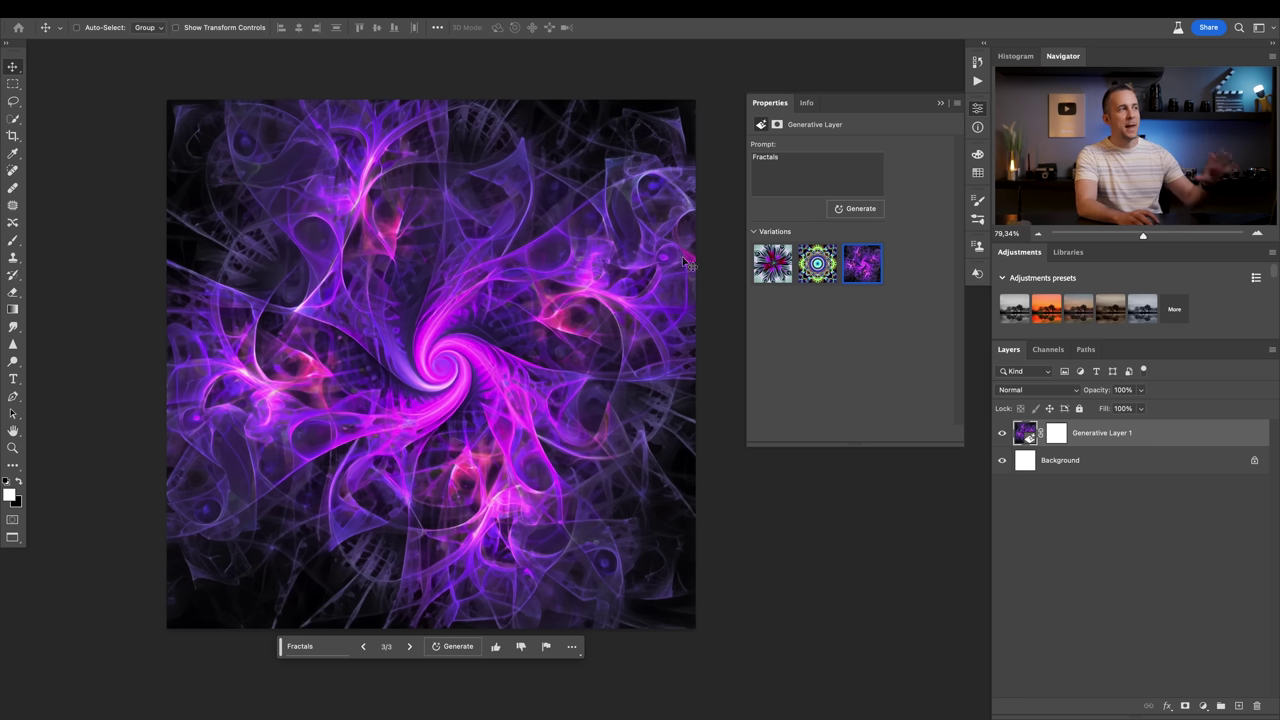
pyautogui.click(860, 210)
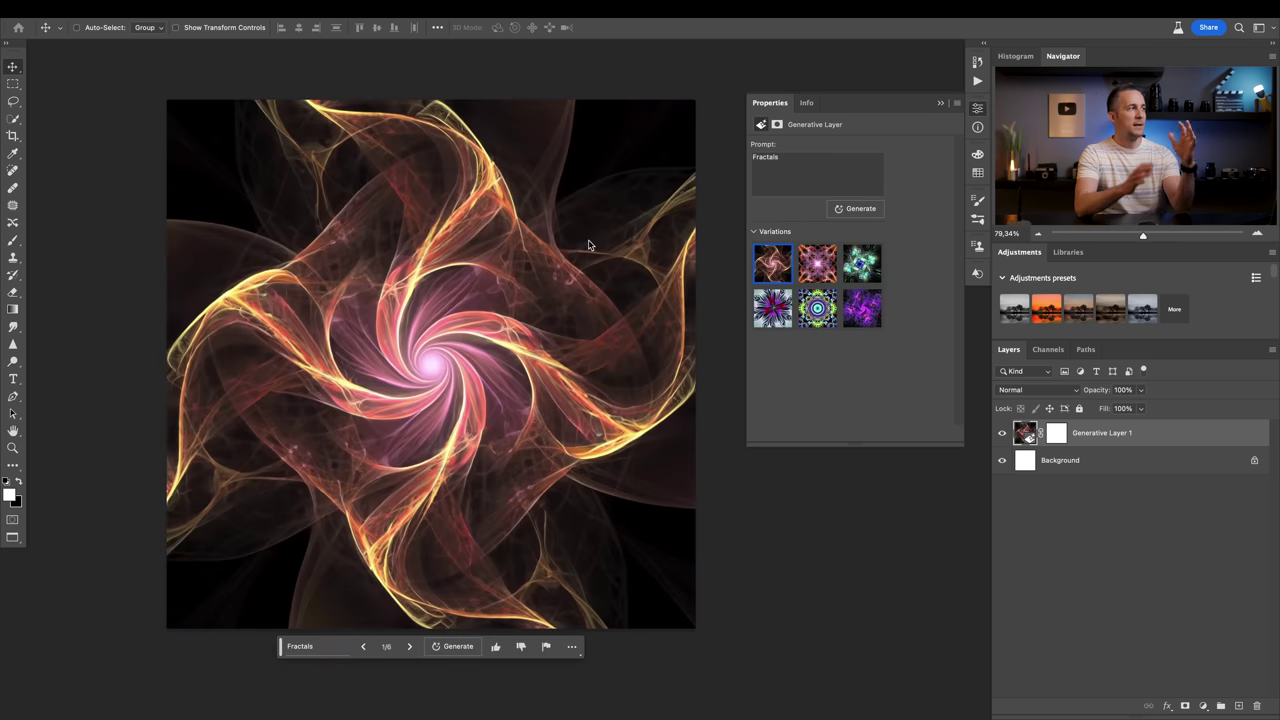
pyautogui.click(820, 262)
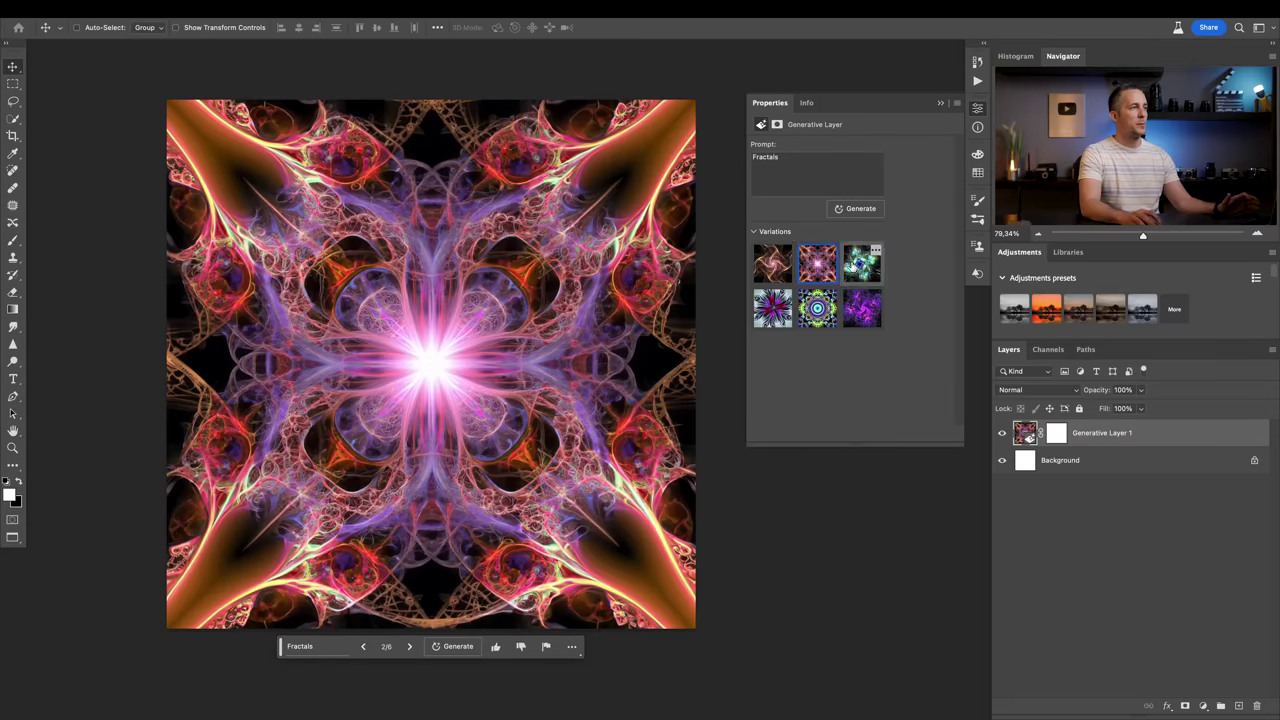
pyautogui.click(857, 266)
pyautogui.click(816, 270)
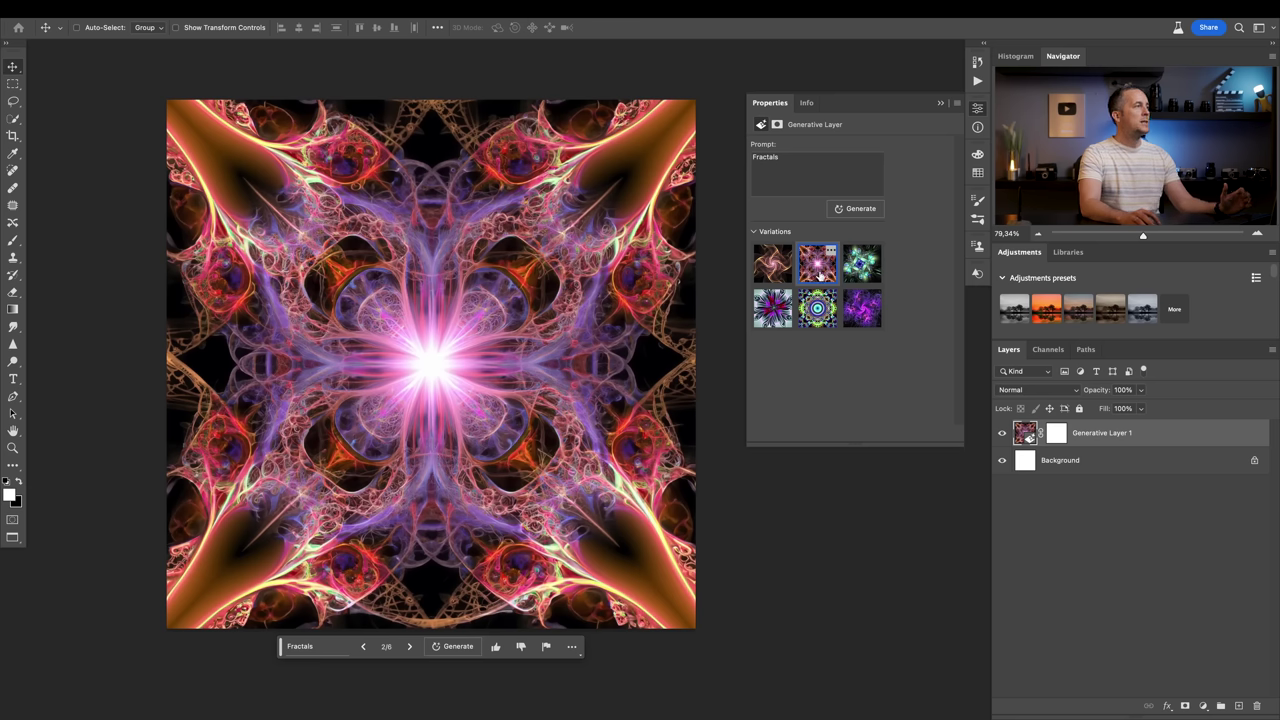
pyautogui.click(862, 312)
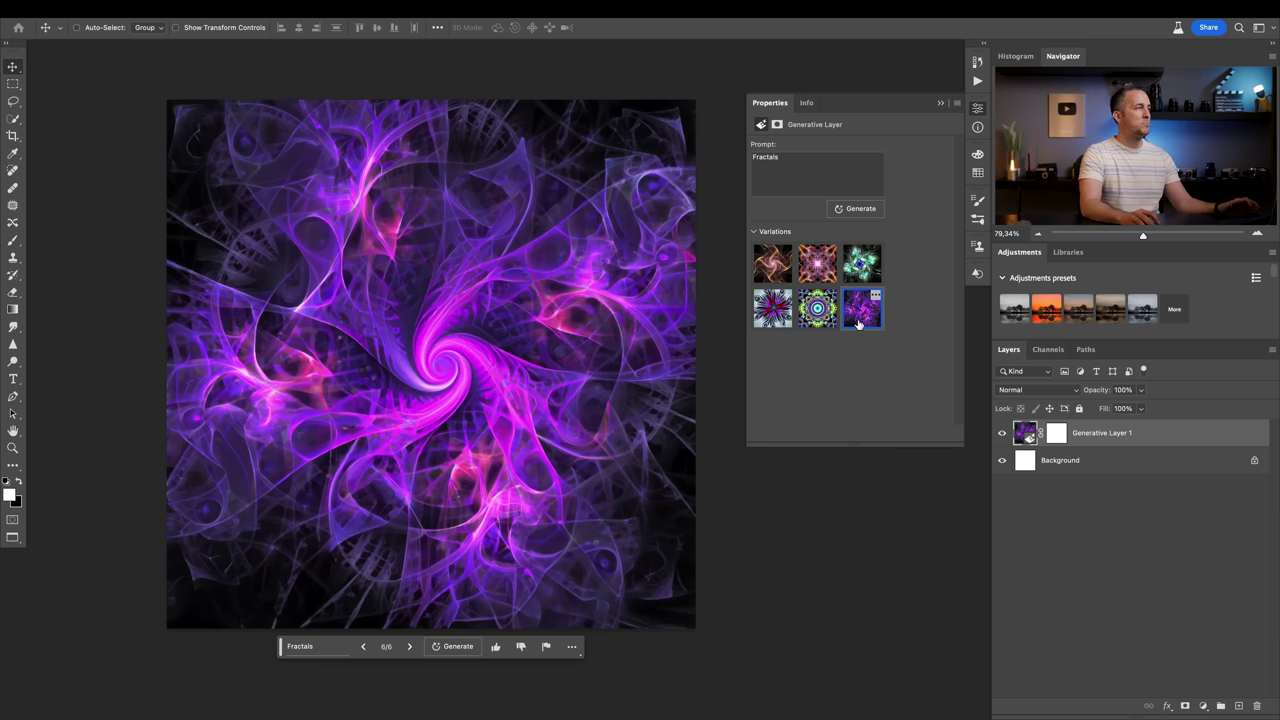
# Convert the generative layer into a regular pixel layer and close Properties.
pyautogui.rightClick(1166, 436)
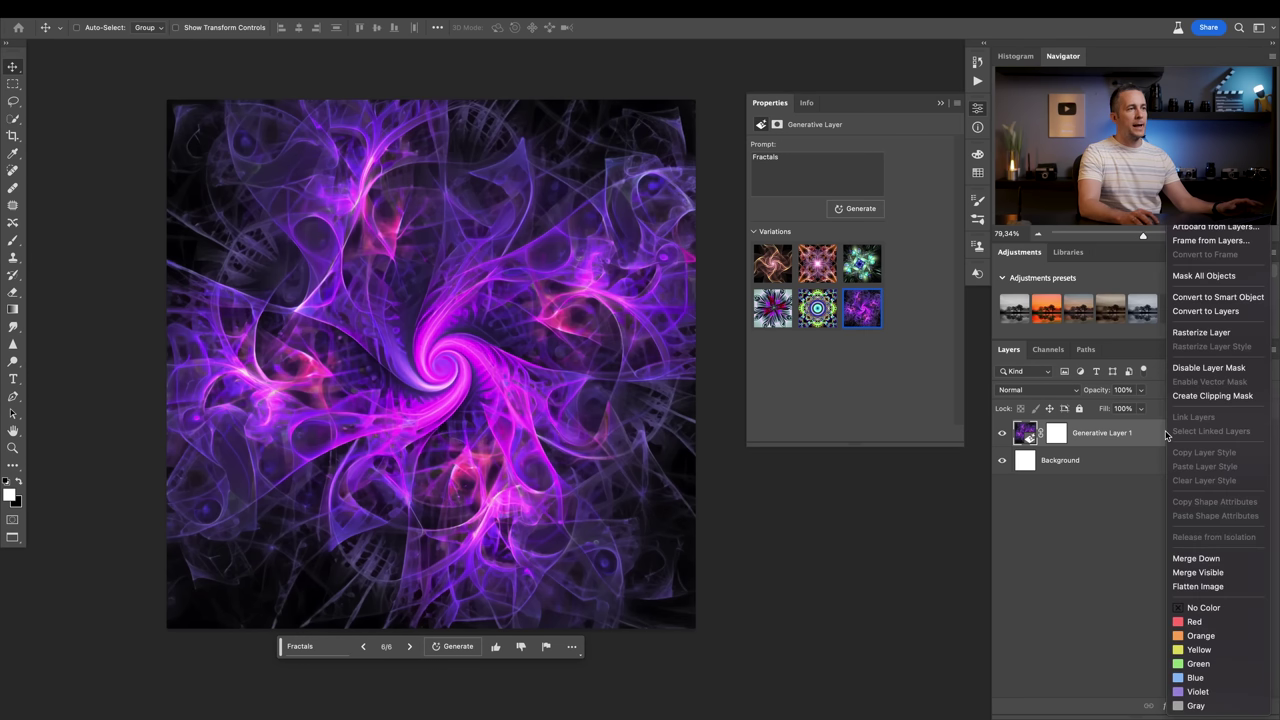
pyautogui.click(1208, 311)
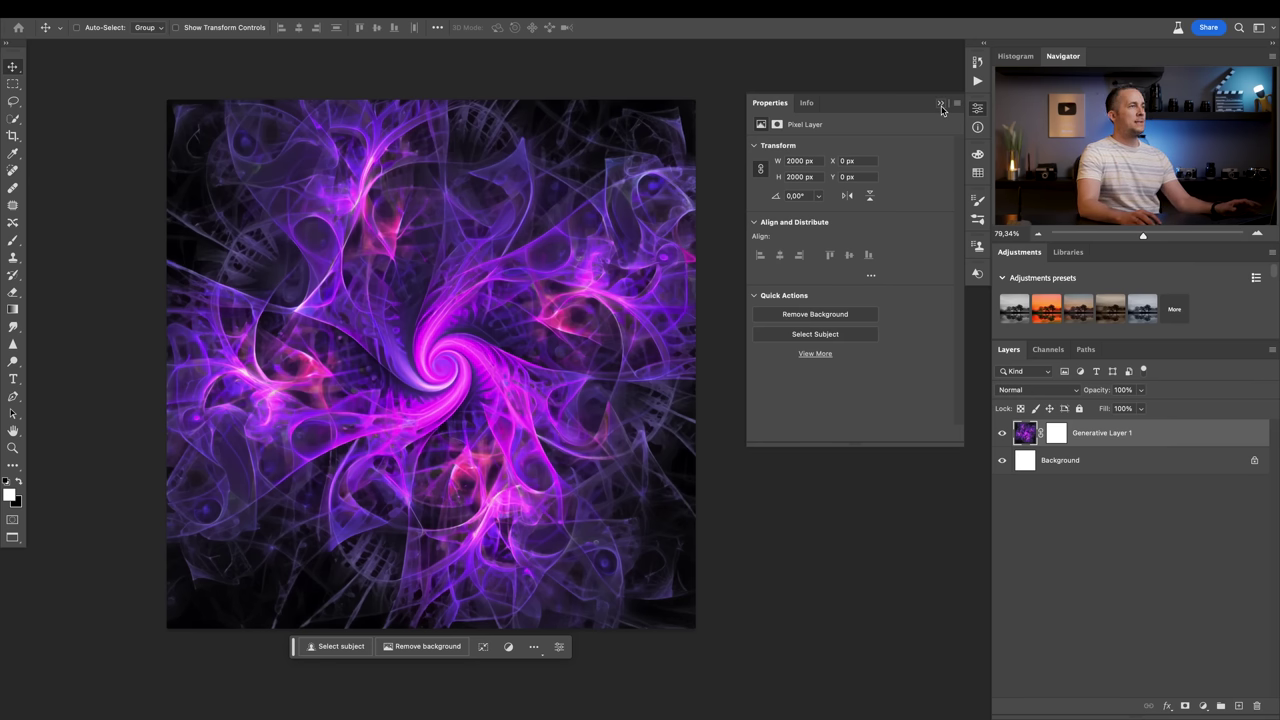
pyautogui.click(940, 105)
pyautogui.moveTo(548, 286); pyautogui.dragTo(594, 280)
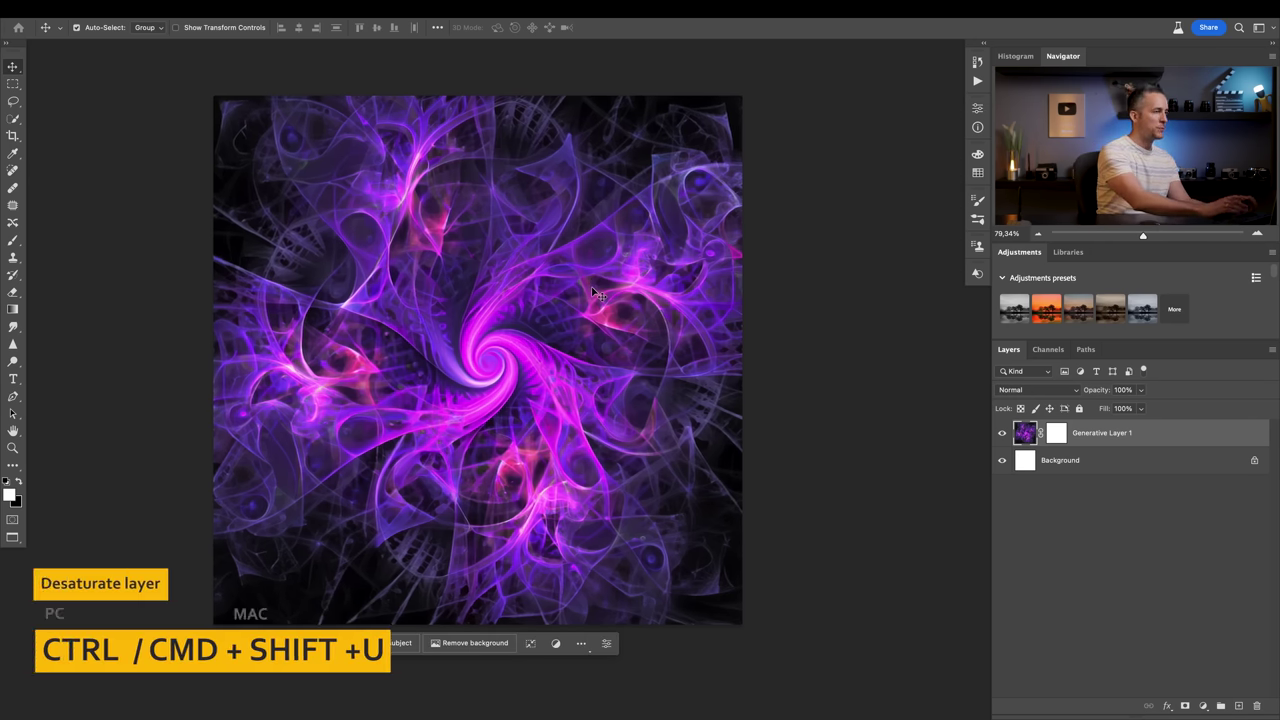
# Desaturate and invert the fractal, then apply Levels with inputs 104, 1.00, 241.
pyautogui.hotkey('ctrl', 'shift', 'u')
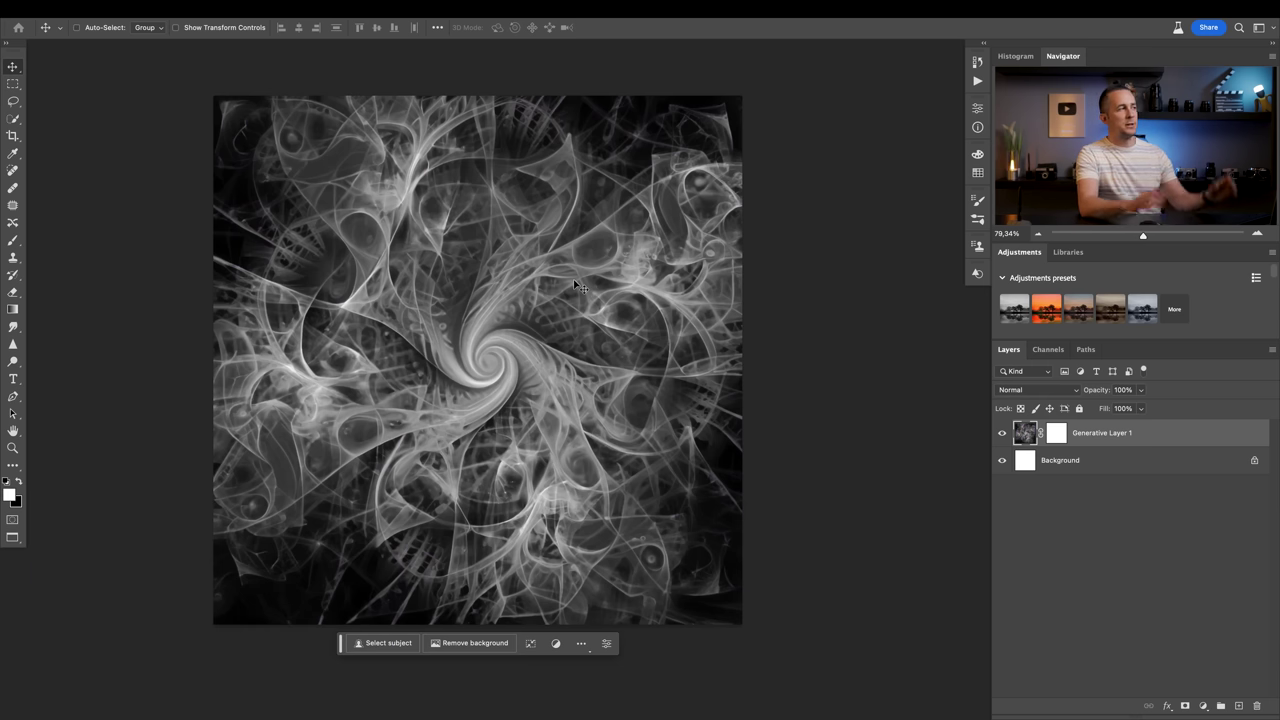
pyautogui.press('ctrl')
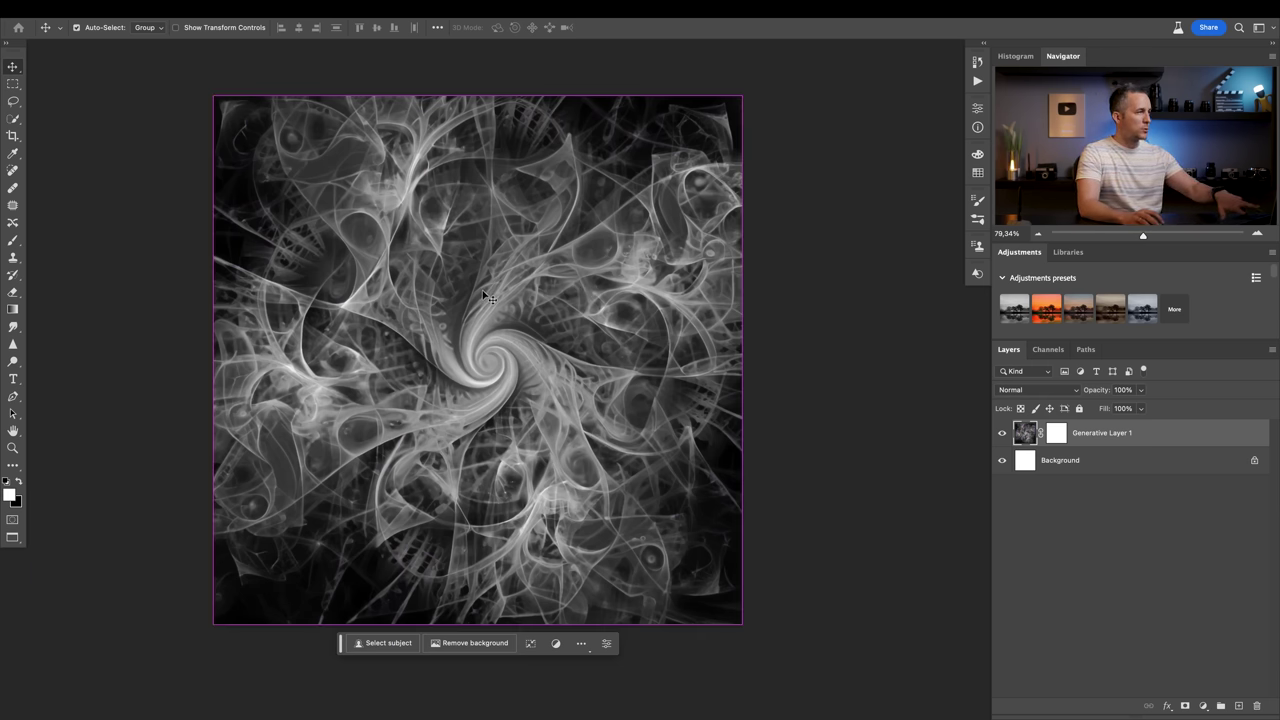
pyautogui.hotkey('ctrl', 'i')
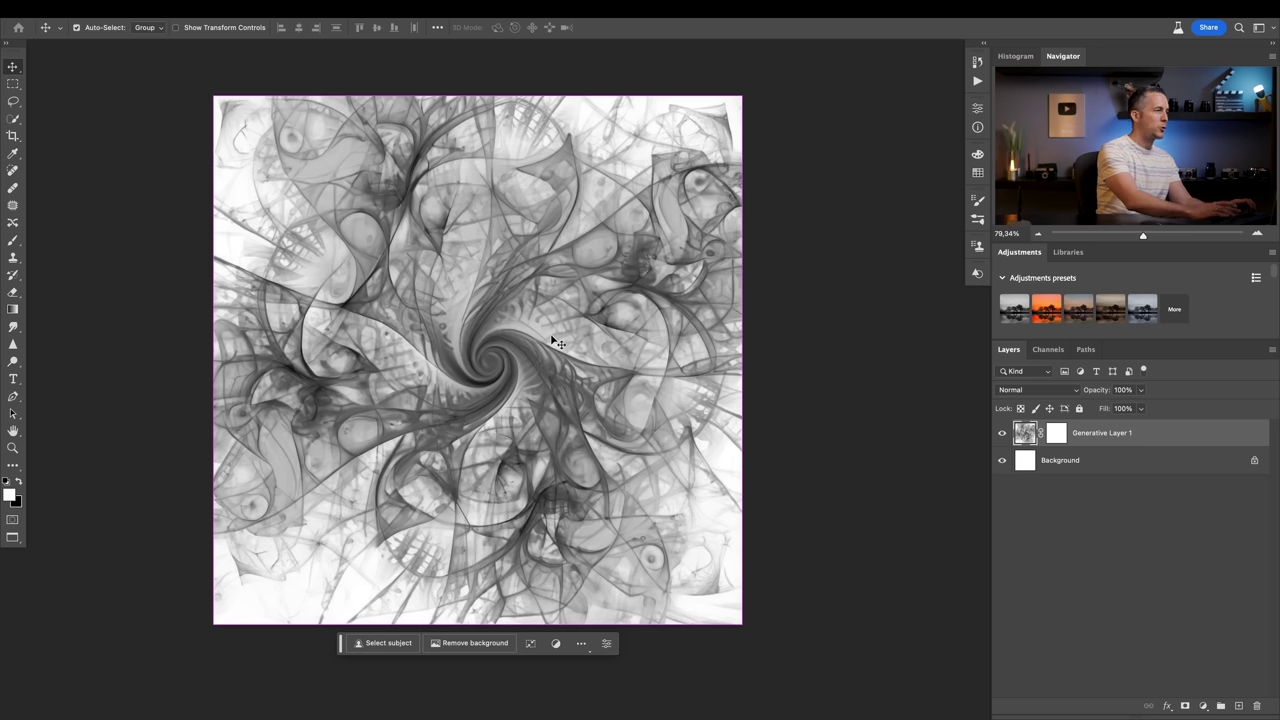
pyautogui.hotkey('ctrl', 'l')
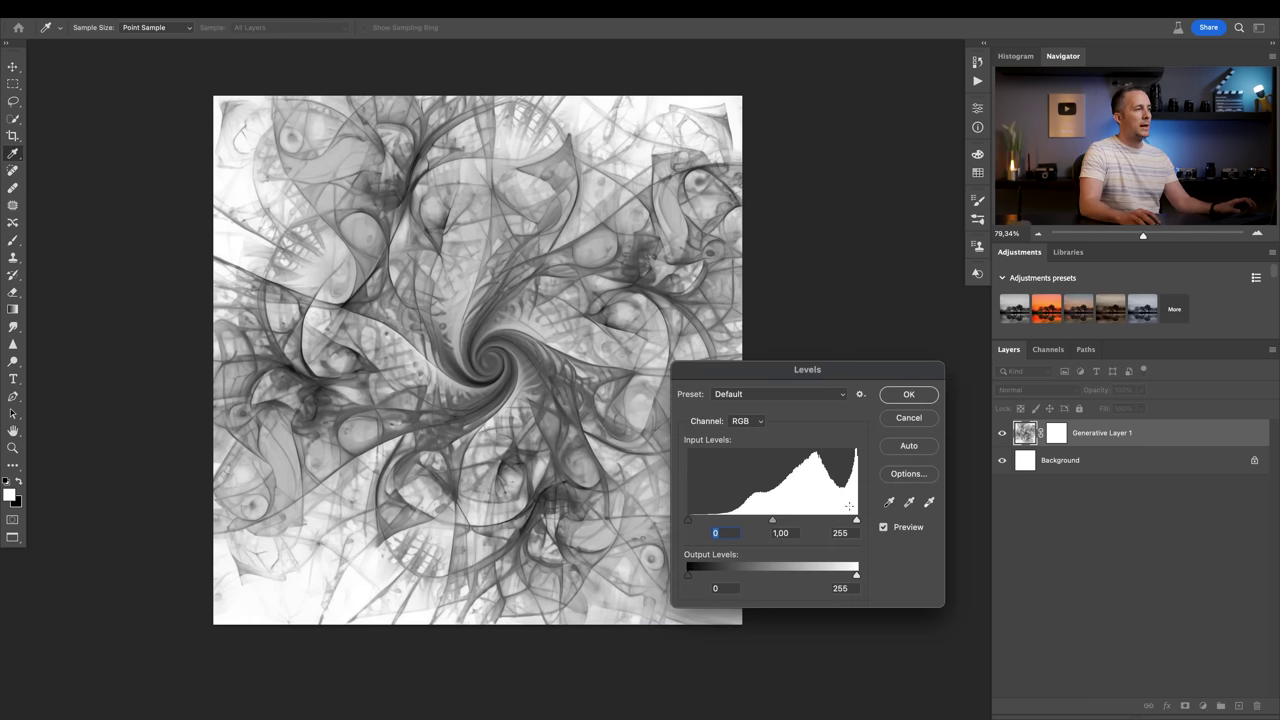
pyautogui.moveTo(848, 522); pyautogui.dragTo(851, 525)
pyautogui.moveTo(693, 524); pyautogui.dragTo(752, 523)
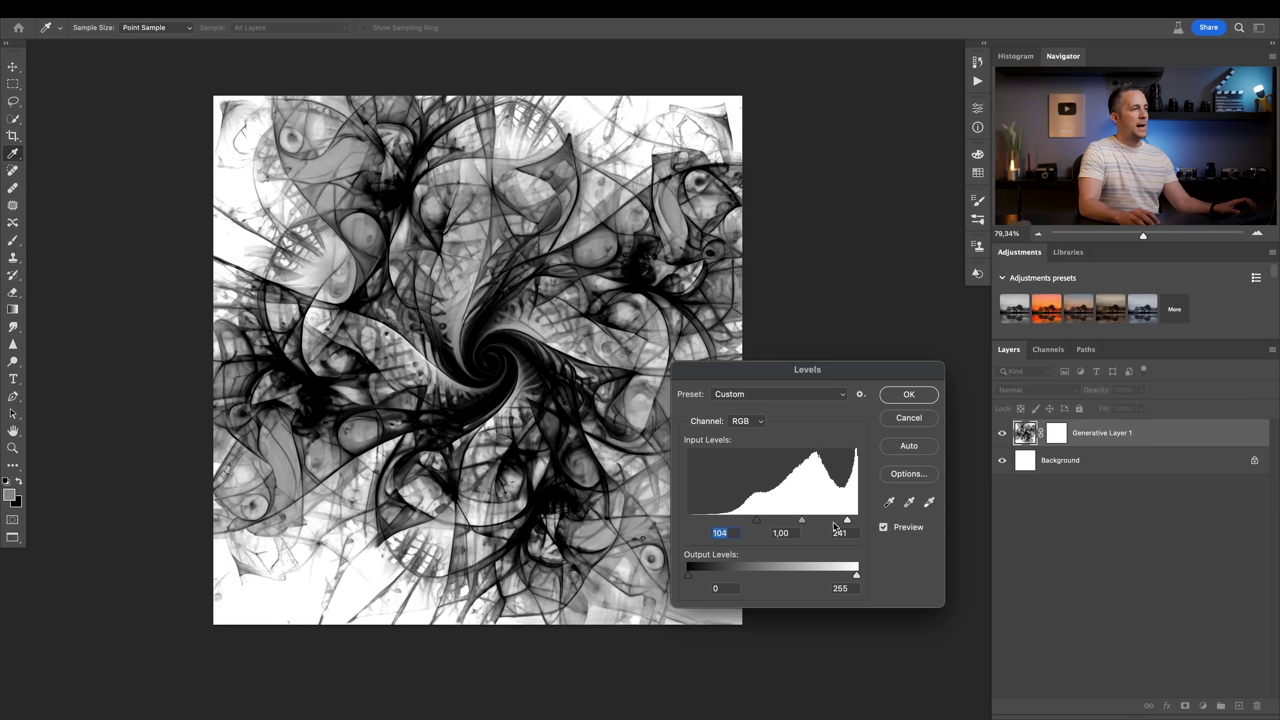
pyautogui.click(921, 394)
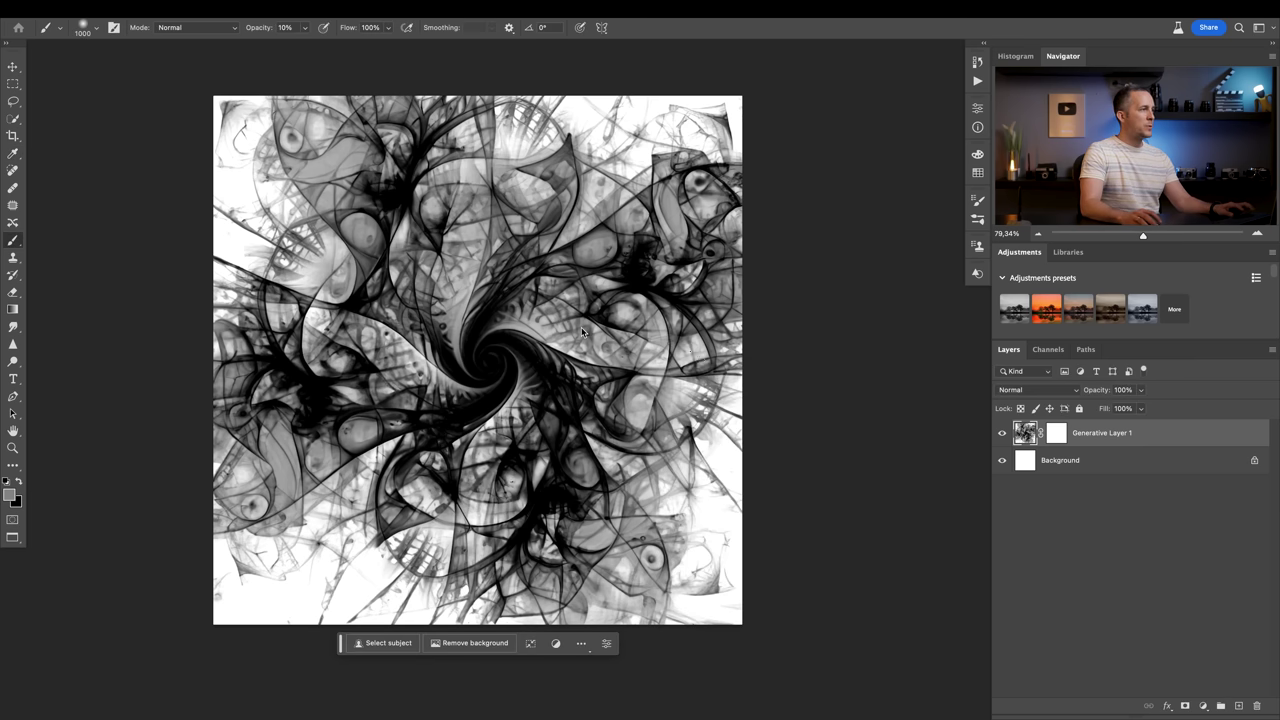
# Paint white at 100% opacity with a soft brush around the fractal's edges to fade them.
pyautogui.press('b')
pyautogui.rightClick(582, 332)
pyautogui.click(800, 89)
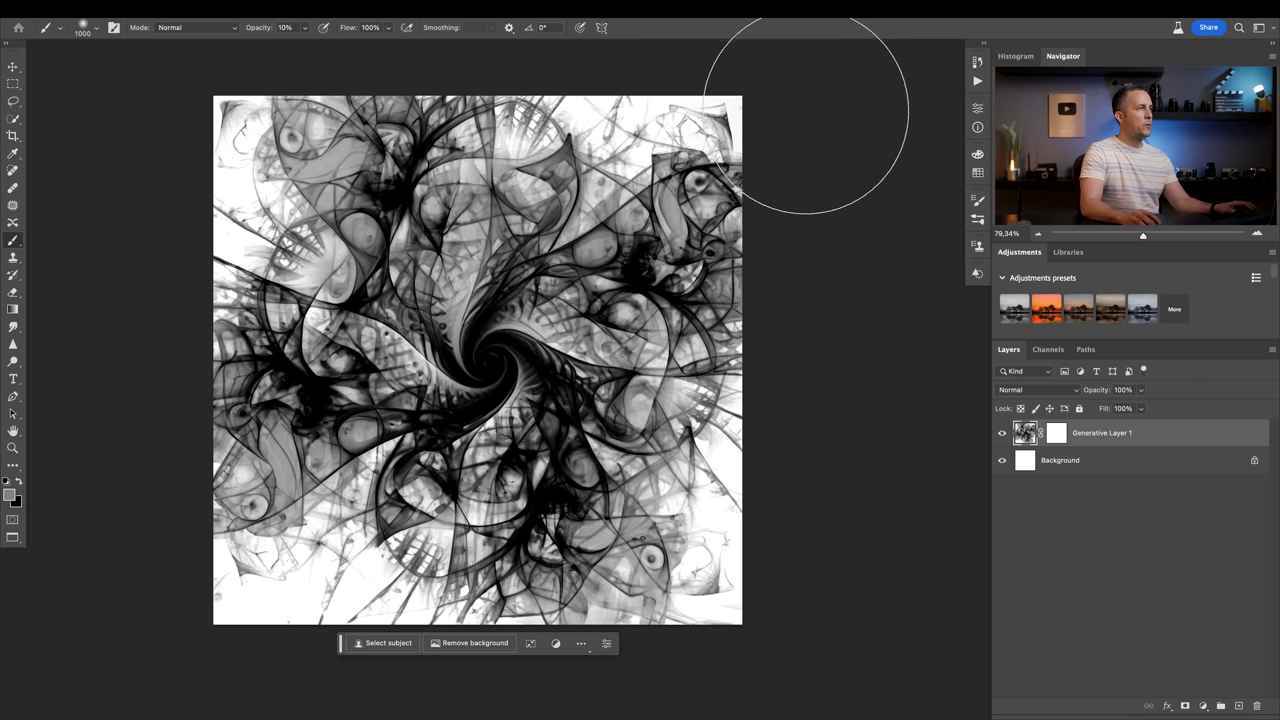
pyautogui.press('x')
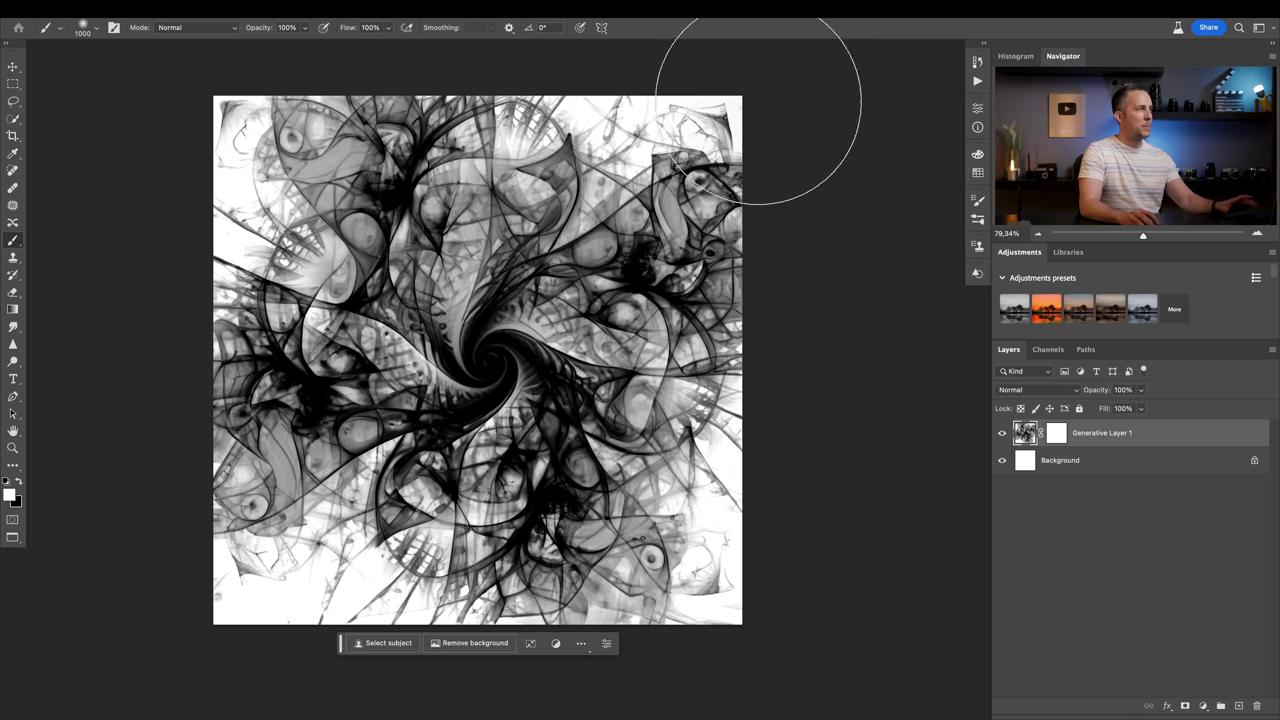
pyautogui.press('0')
pyautogui.scroll(-3, 631, 238)
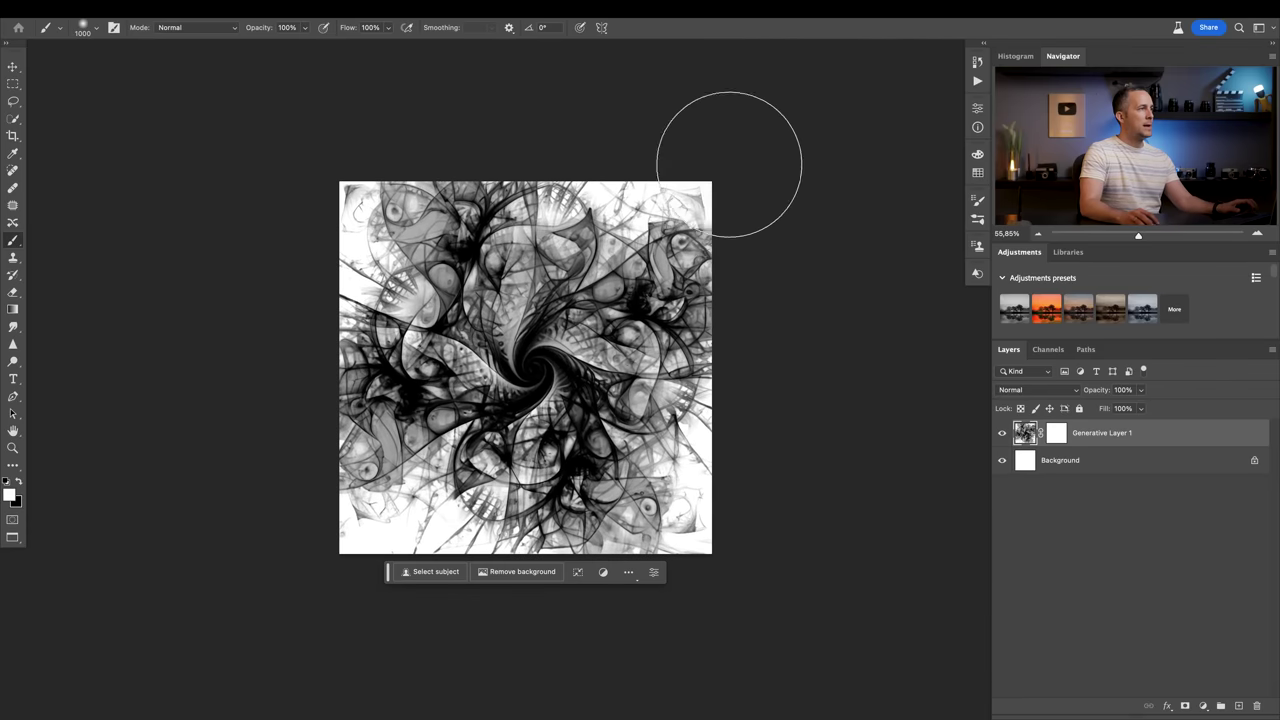
pyautogui.moveTo(518, 86)
pyautogui.mouseDown()
pyautogui.moveTo(597, 122)
pyautogui.moveTo(467, 117)
pyautogui.moveTo(488, 108)
pyautogui.moveTo(544, 106)
pyautogui.moveTo(425, 113)
pyautogui.moveTo(555, 112)
pyautogui.moveTo(340, 132)
pyautogui.moveTo(355, 123)
pyautogui.moveTo(265, 239)
pyautogui.moveTo(434, 113)
pyautogui.moveTo(369, 123)
pyautogui.moveTo(587, 103)
pyautogui.moveTo(765, 118)
pyautogui.moveTo(800, 337)
pyautogui.moveTo(761, 202)
pyautogui.moveTo(779, 245)
pyautogui.moveTo(784, 348)
pyautogui.moveTo(760, 190)
pyautogui.moveTo(739, 147)
pyautogui.moveTo(785, 419)
pyautogui.moveTo(772, 324)
pyautogui.moveTo(780, 465)
pyautogui.moveTo(780, 363)
pyautogui.moveTo(764, 588)
pyautogui.moveTo(673, 621)
pyautogui.moveTo(623, 619)
pyautogui.moveTo(641, 592)
pyautogui.moveTo(661, 601)
pyautogui.moveTo(416, 597)
pyautogui.moveTo(441, 601)
pyautogui.moveTo(327, 575)
pyautogui.moveTo(307, 482)
pyautogui.mouseUp()
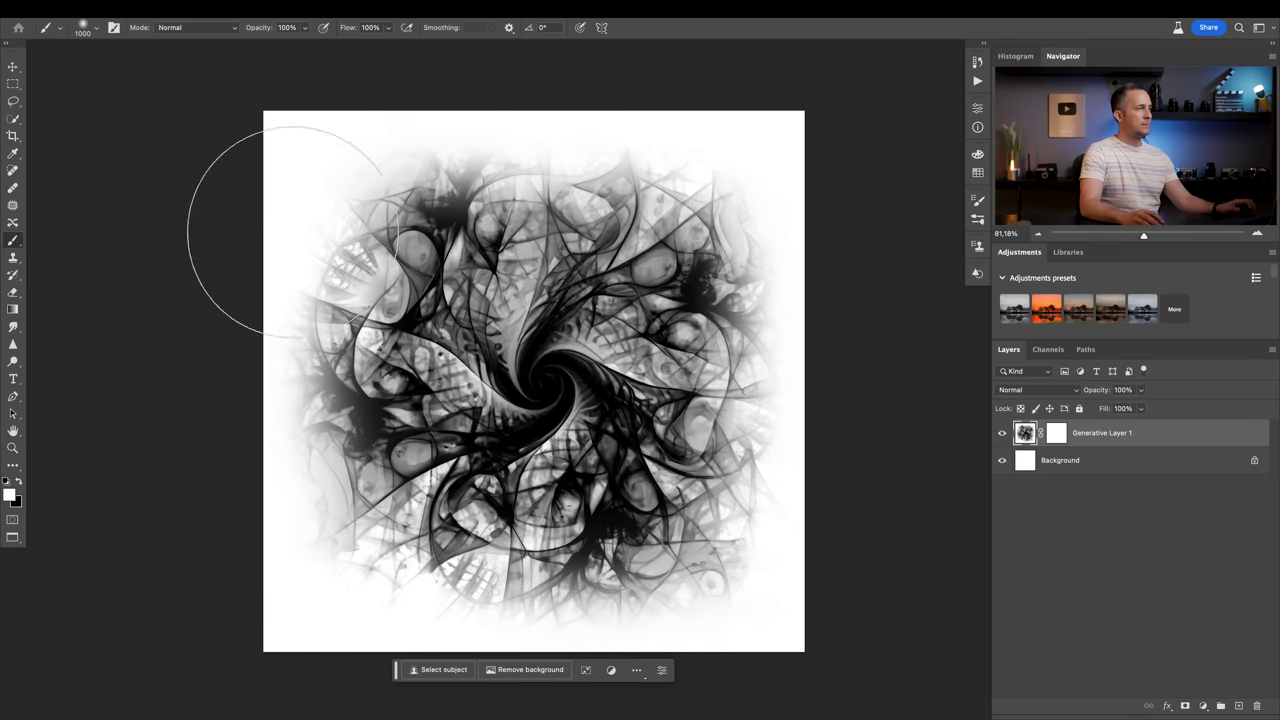
# Define the fractal image as a brush preset named 'Fractal'.
pyautogui.click(160, 8)
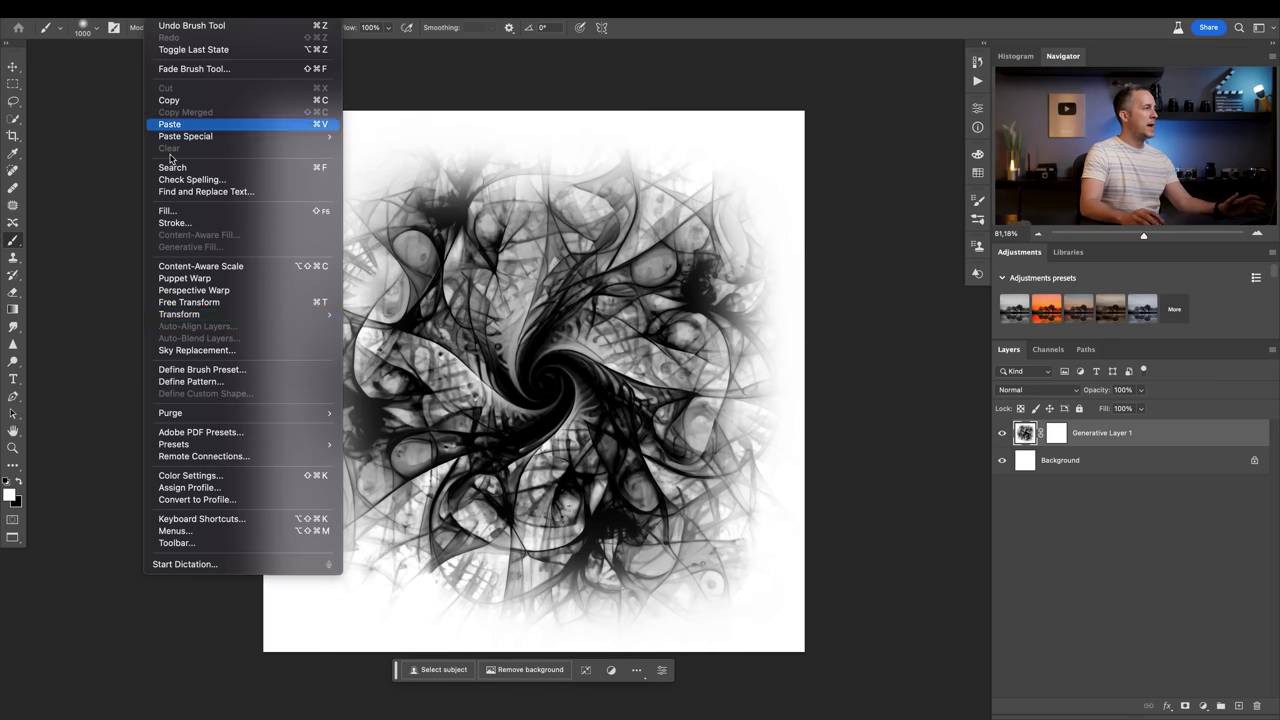
pyautogui.click(205, 370)
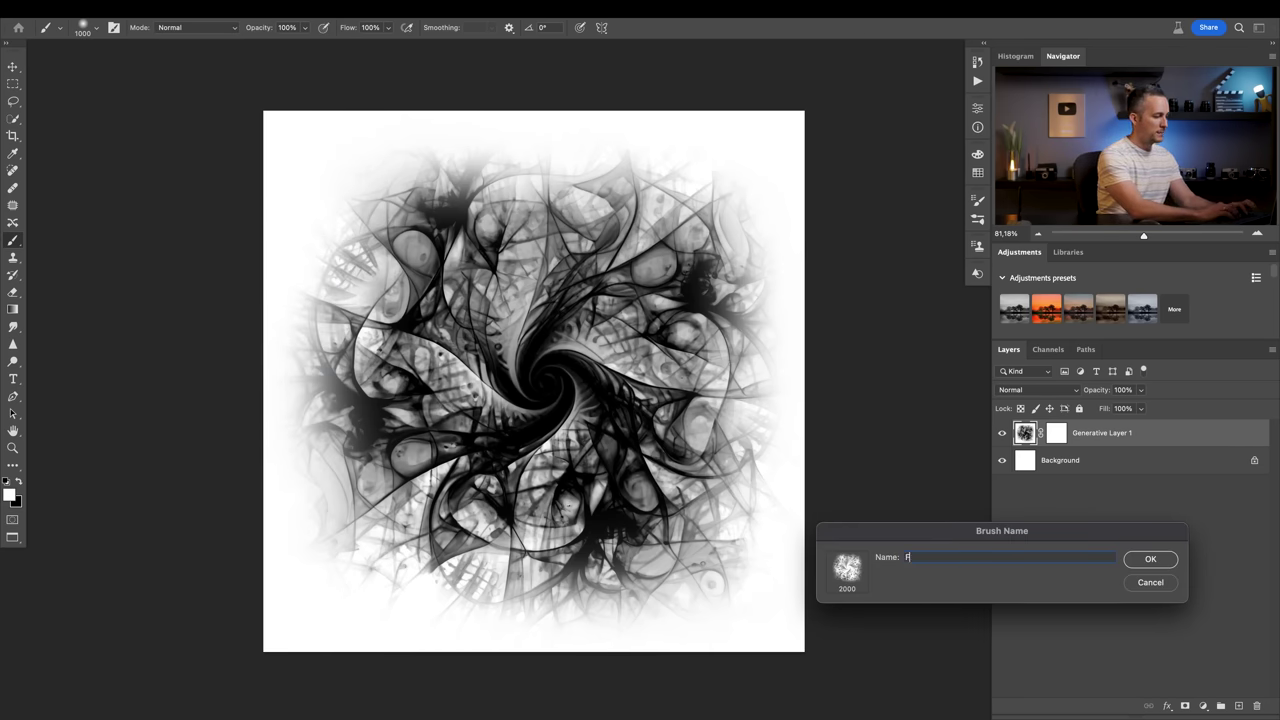
pyautogui.press('Return')
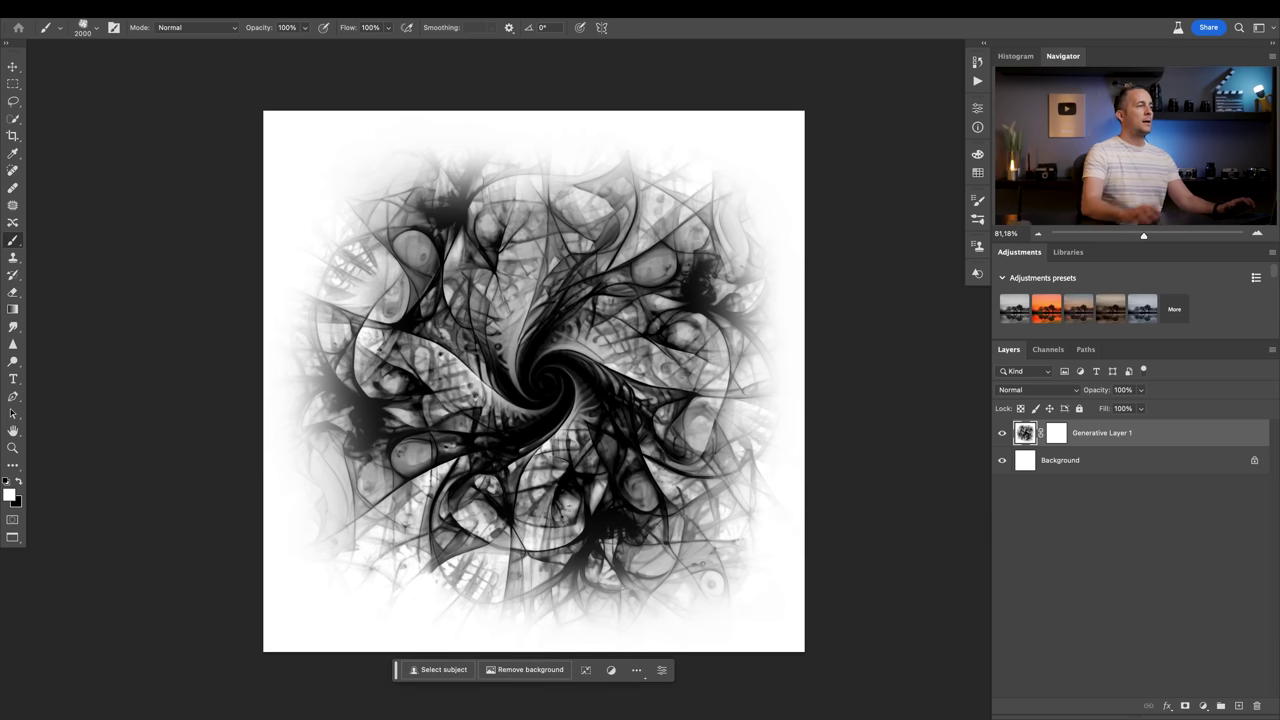
# Select Background, hide Generative Layer 1, and add a new empty layer above Background.
pyautogui.click(1027, 463)
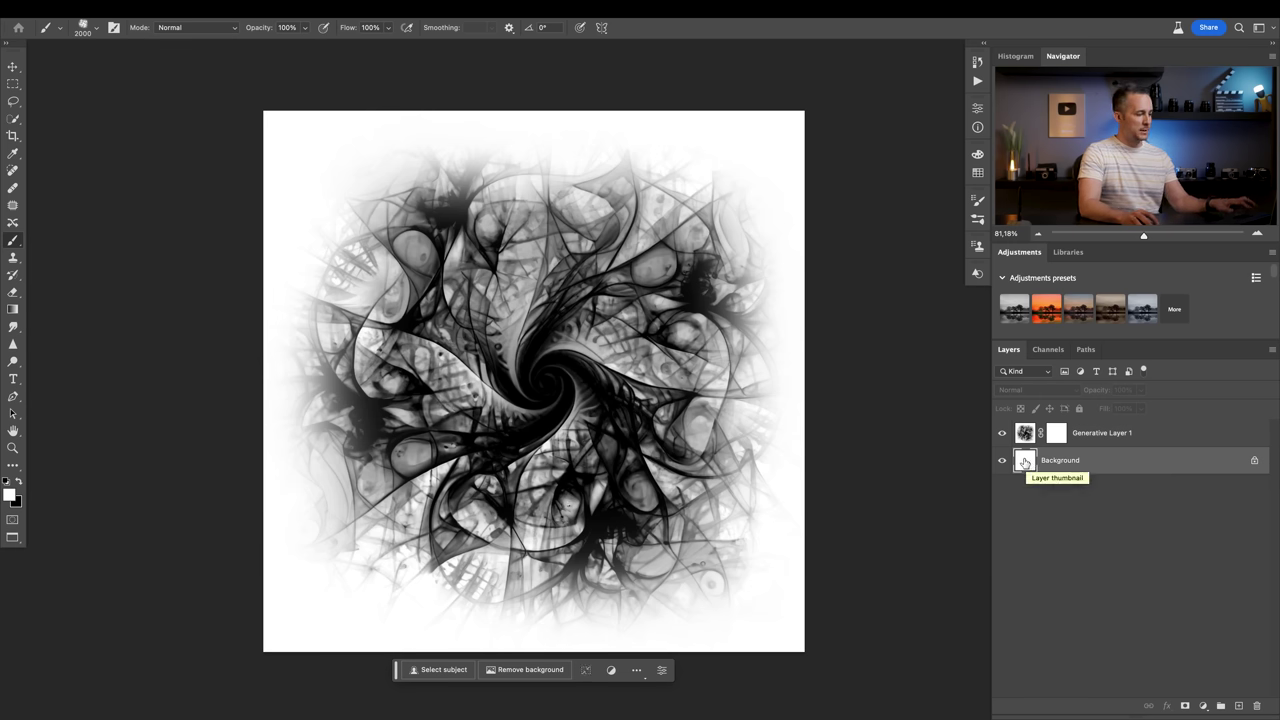
pyautogui.click(1002, 432)
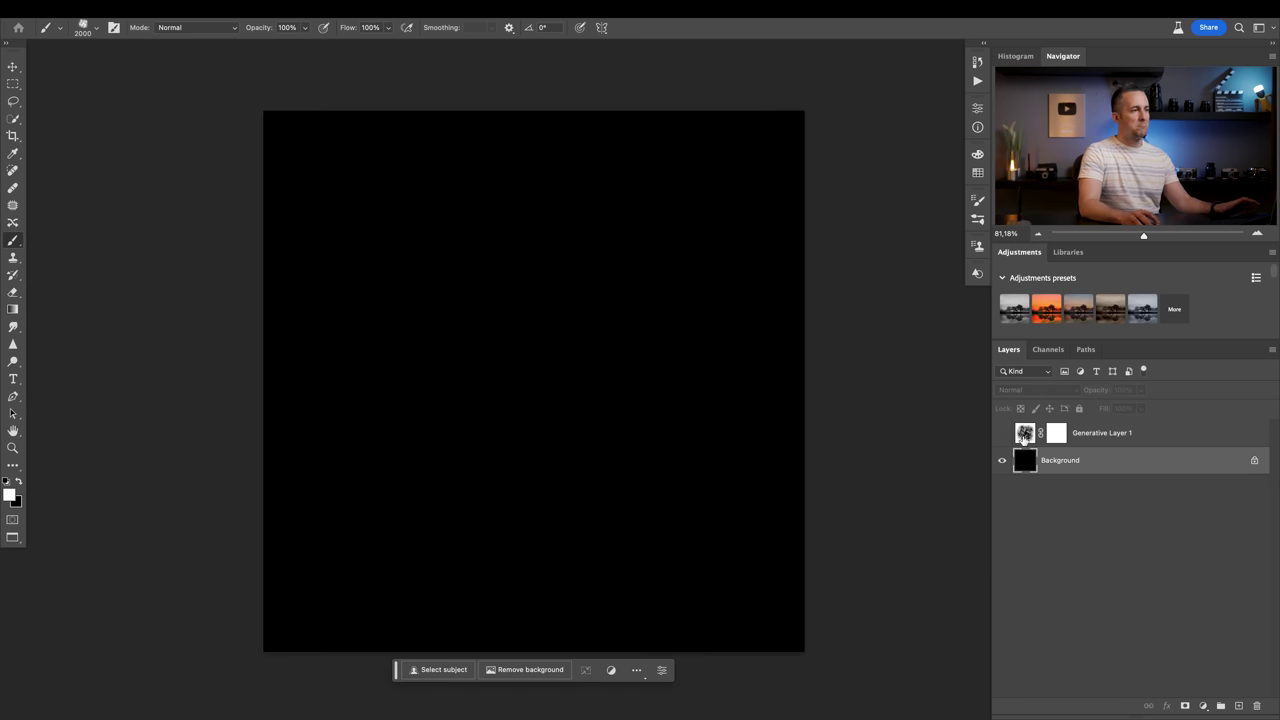
pyautogui.click(1237, 706)
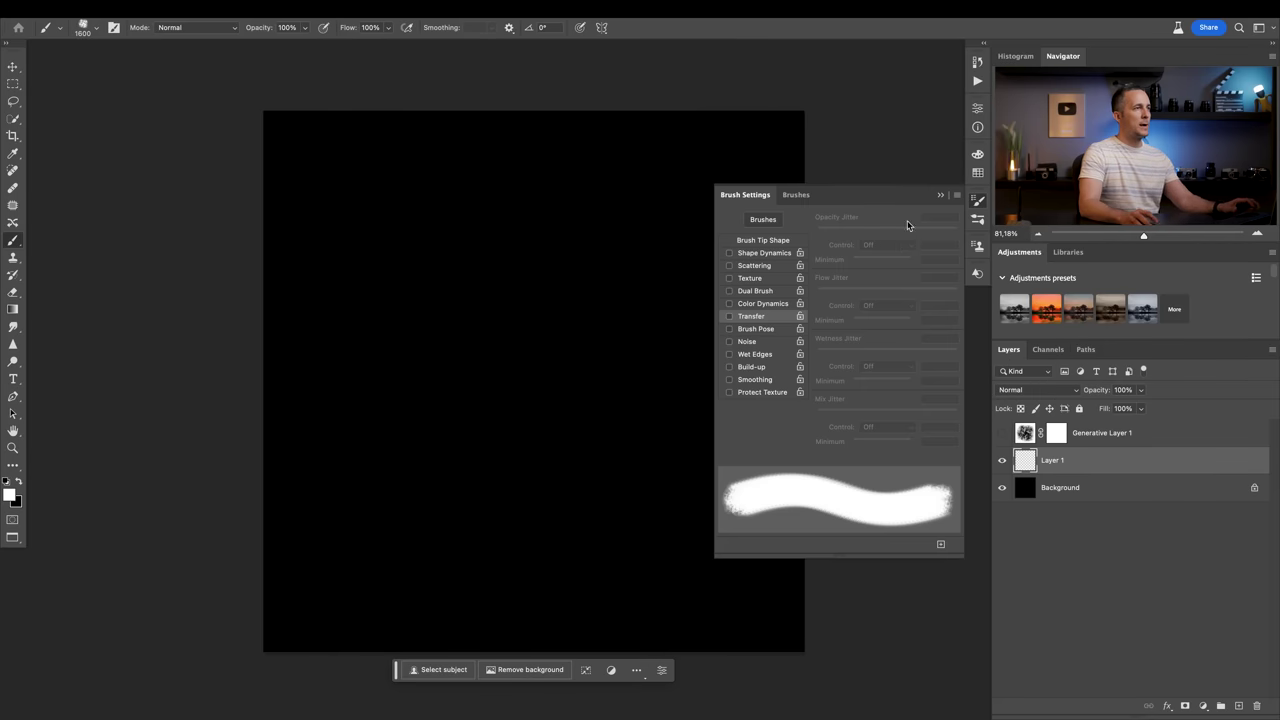
# Give the brush 100% size jitter, 57% scatter and 11% spacing.
pyautogui.click(762, 253)
pyautogui.moveTo(818, 232); pyautogui.dragTo(968, 227)
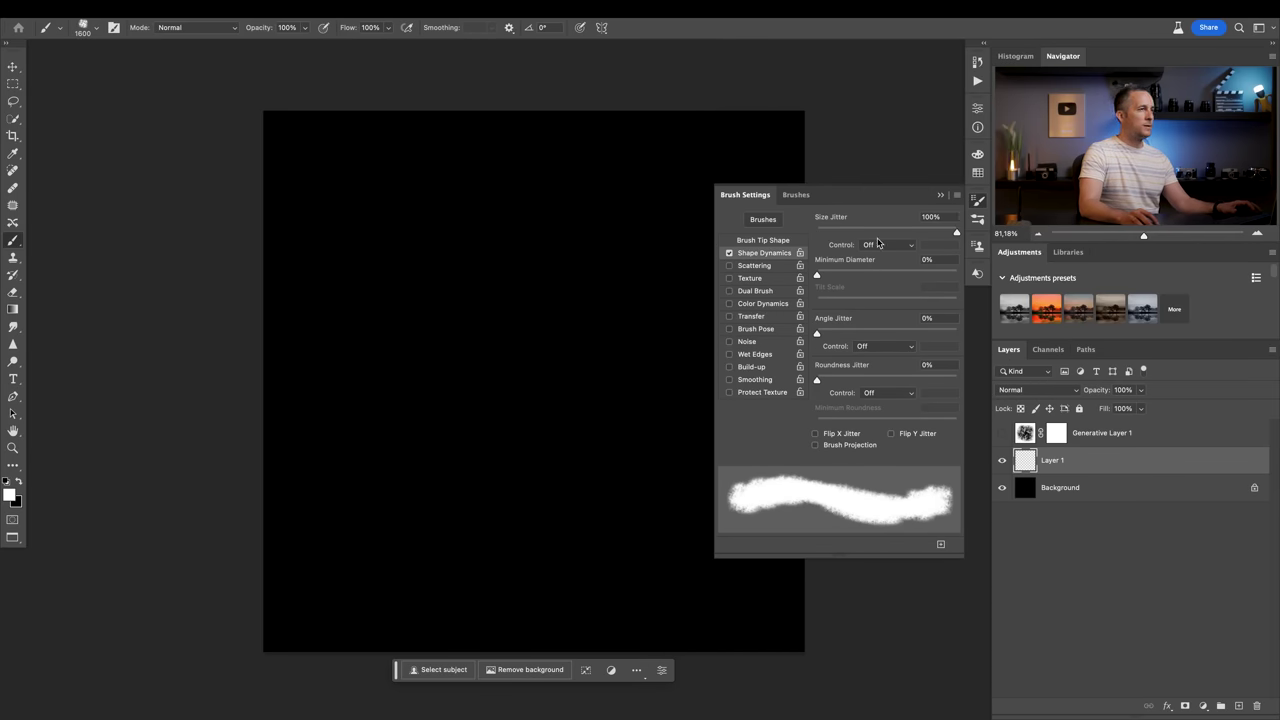
pyautogui.click(750, 267)
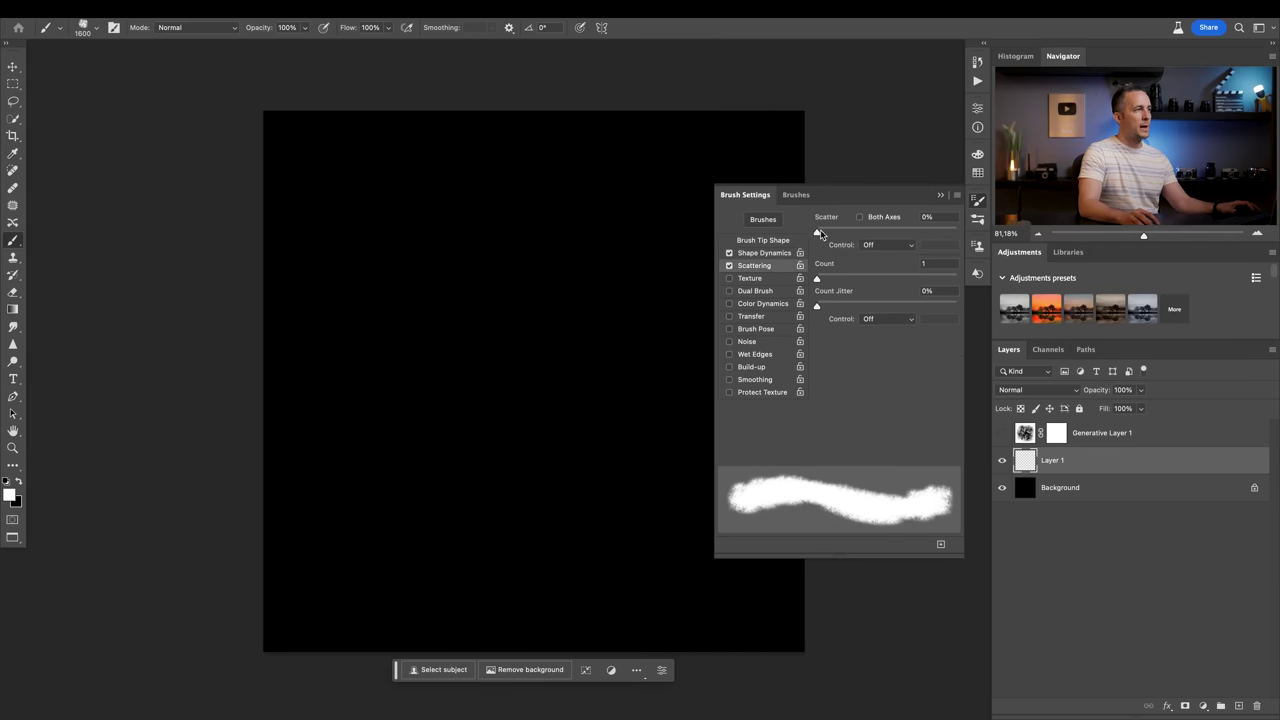
pyautogui.moveTo(821, 233); pyautogui.dragTo(825, 233)
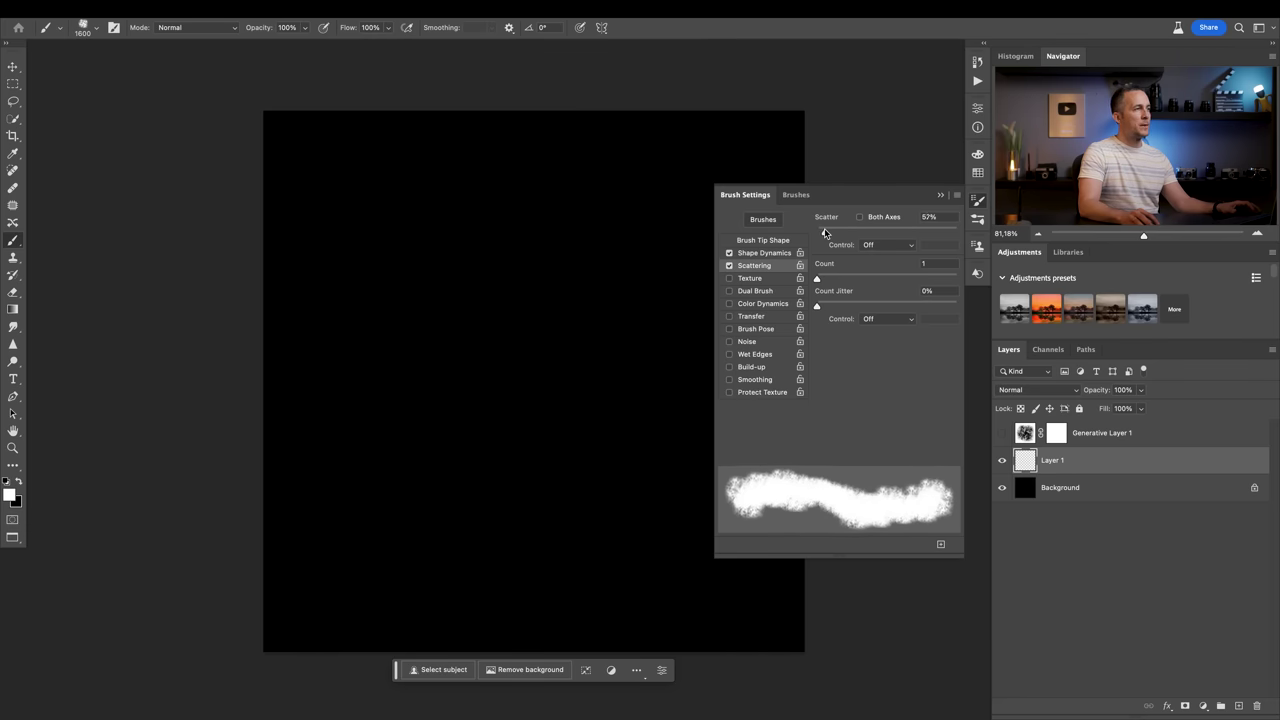
pyautogui.click(775, 239)
pyautogui.moveTo(823, 438)
pyautogui.mouseDown()
pyautogui.moveTo(866, 438)
pyautogui.moveTo(823, 438)
pyautogui.mouseUp()
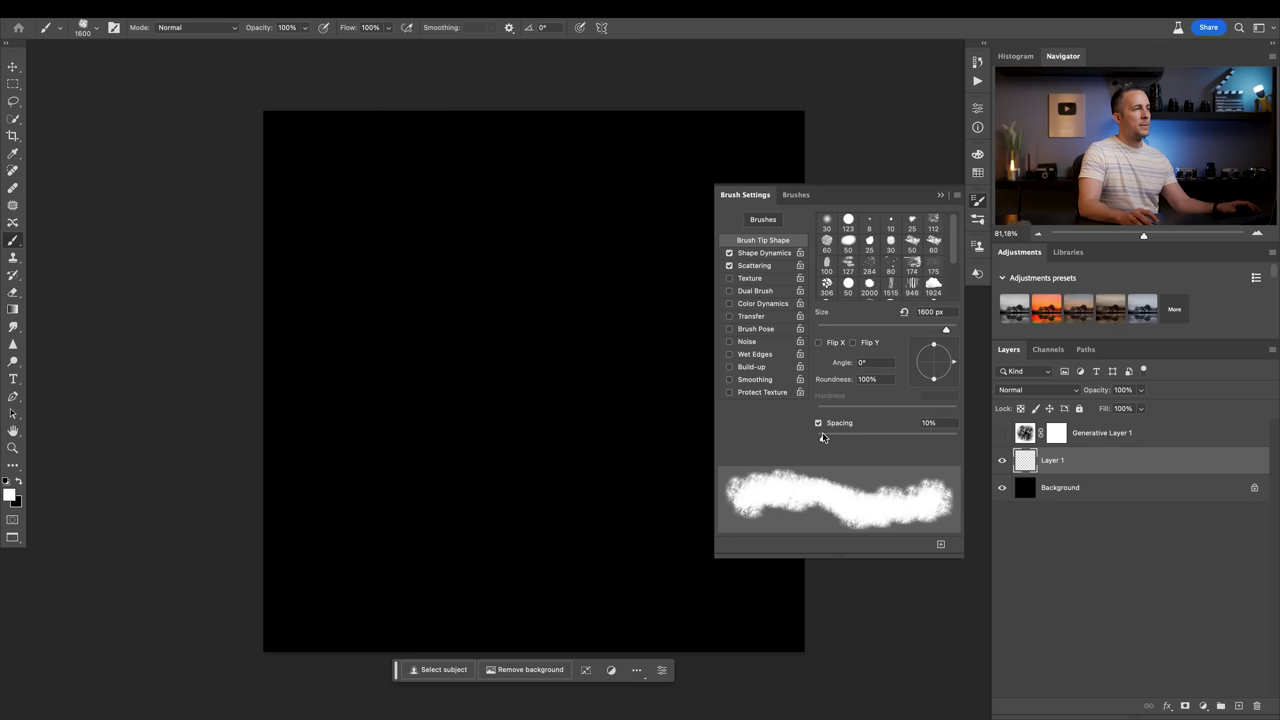
# Turn off Dual Brush, set opacity jitter to about 33%, and angle jitter to 100%.
pyautogui.click(755, 290)
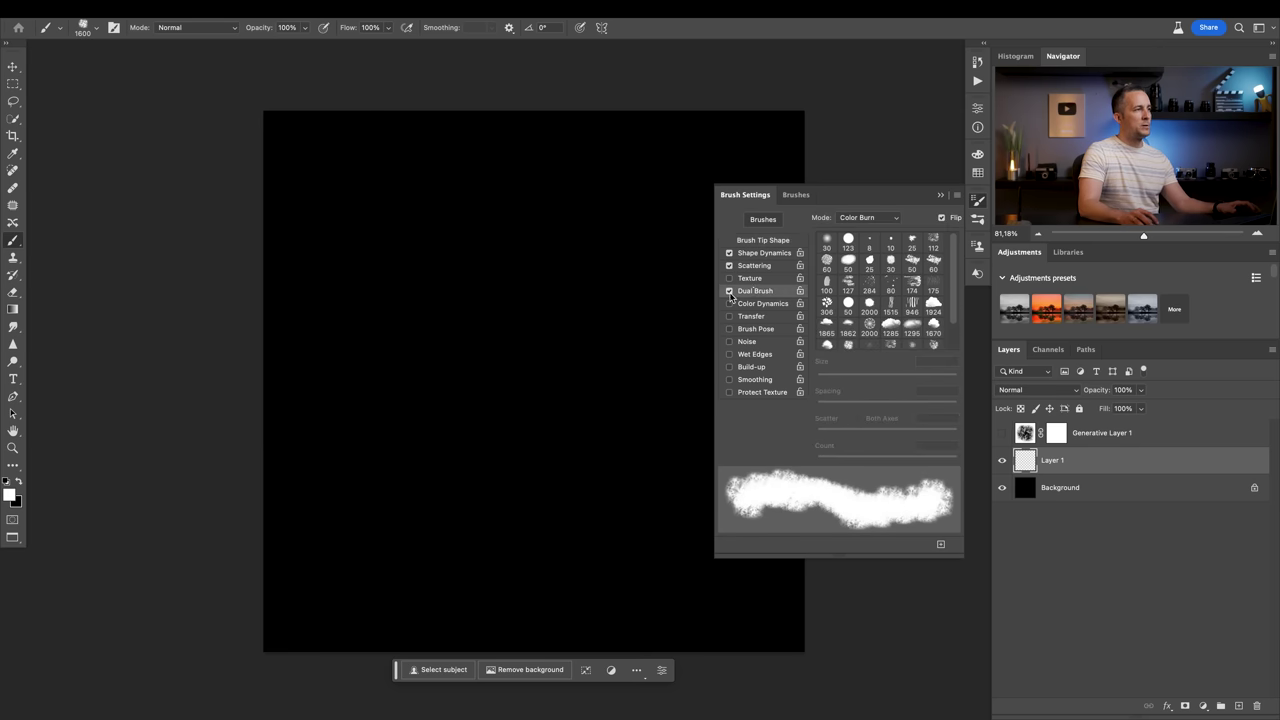
pyautogui.click(729, 291)
pyautogui.click(751, 318)
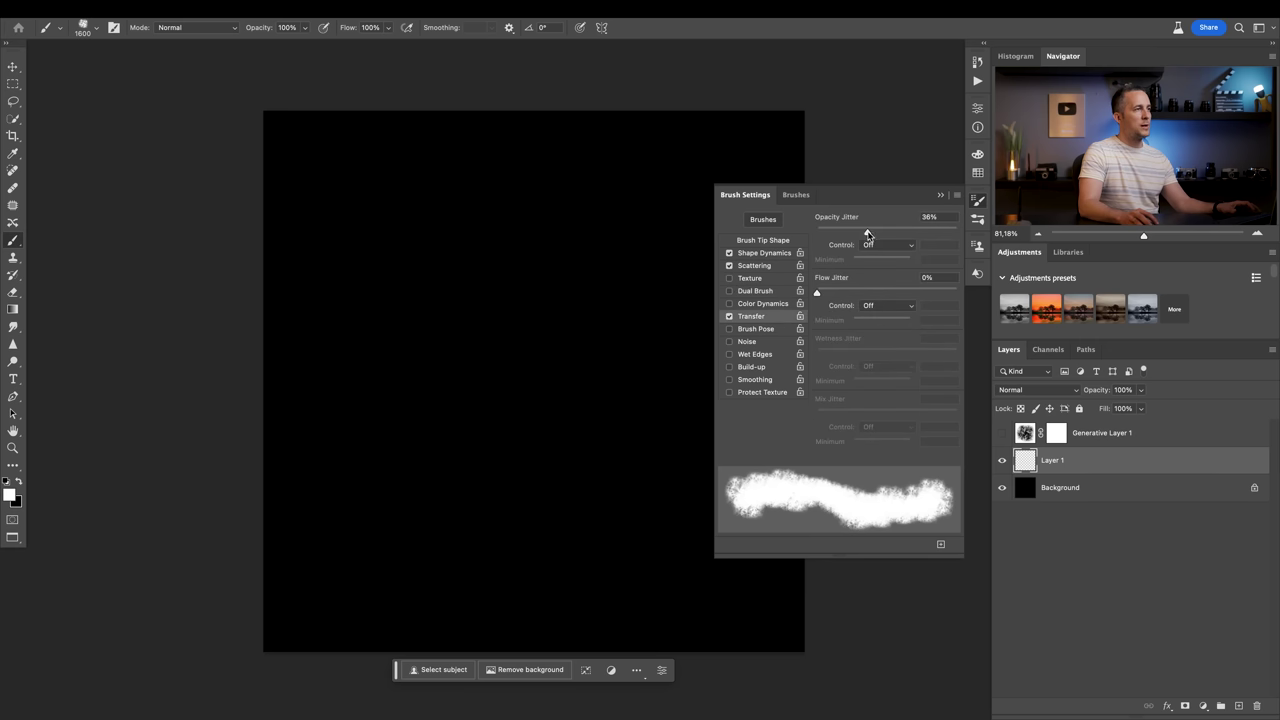
pyautogui.moveTo(869, 233); pyautogui.dragTo(863, 235)
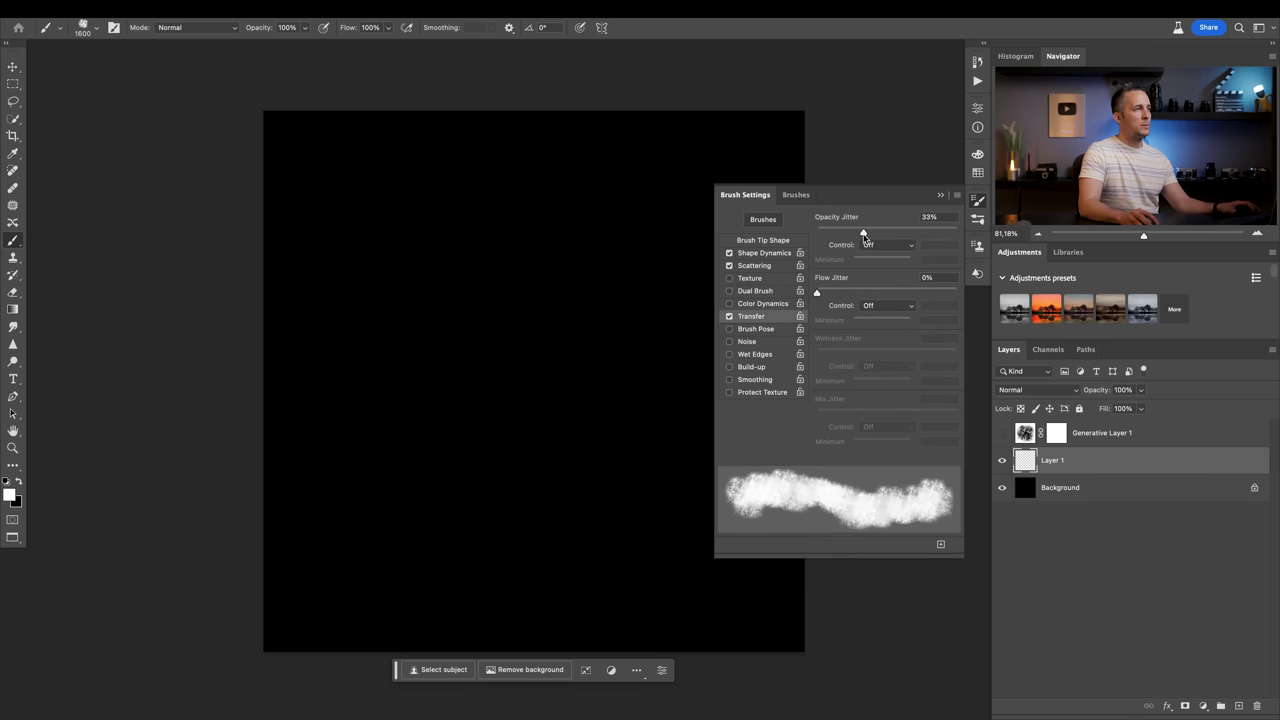
pyautogui.click(764, 253)
pyautogui.moveTo(818, 337); pyautogui.dragTo(971, 338)
# Test the cloud brush on the black canvas, repainting at 20% opacity, then delete the test layer.
pyautogui.moveTo(540, 345)
pyautogui.mouseDown()
pyautogui.moveTo(460, 350)
pyautogui.moveTo(415, 390)
pyautogui.moveTo(460, 240)
pyautogui.moveTo(630, 240)
pyautogui.moveTo(725, 350)
pyautogui.moveTo(515, 330)
pyautogui.moveTo(480, 445)
pyautogui.moveTo(530, 500)
pyautogui.mouseUp()
pyautogui.hotkey('ctrl', 'z')
pyautogui.click(940, 196)
pyautogui.hotkey('ctrl', 'z')
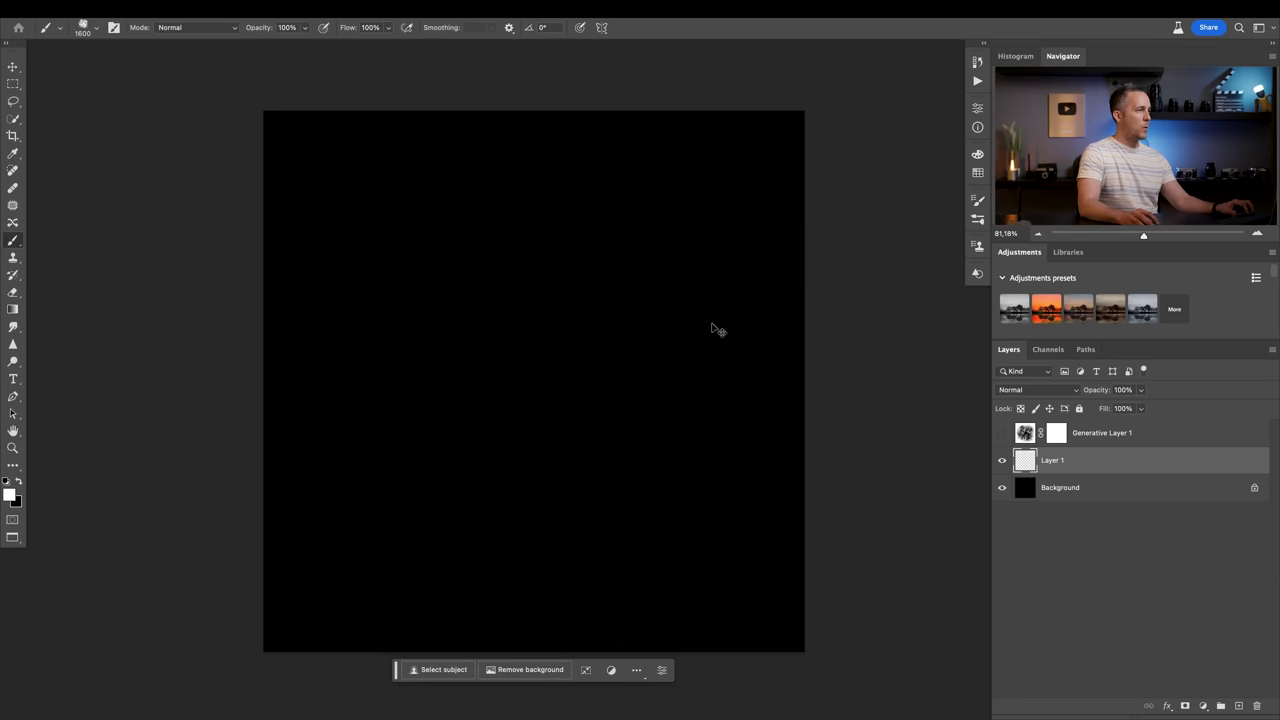
pyautogui.press('2')
pyautogui.moveTo(560, 286)
pyautogui.mouseDown()
pyautogui.moveTo(500, 457)
pyautogui.moveTo(577, 343)
pyautogui.moveTo(463, 282)
pyautogui.moveTo(543, 394)
pyautogui.moveTo(443, 366)
pyautogui.moveTo(589, 466)
pyautogui.moveTo(621, 205)
pyautogui.mouseUp()
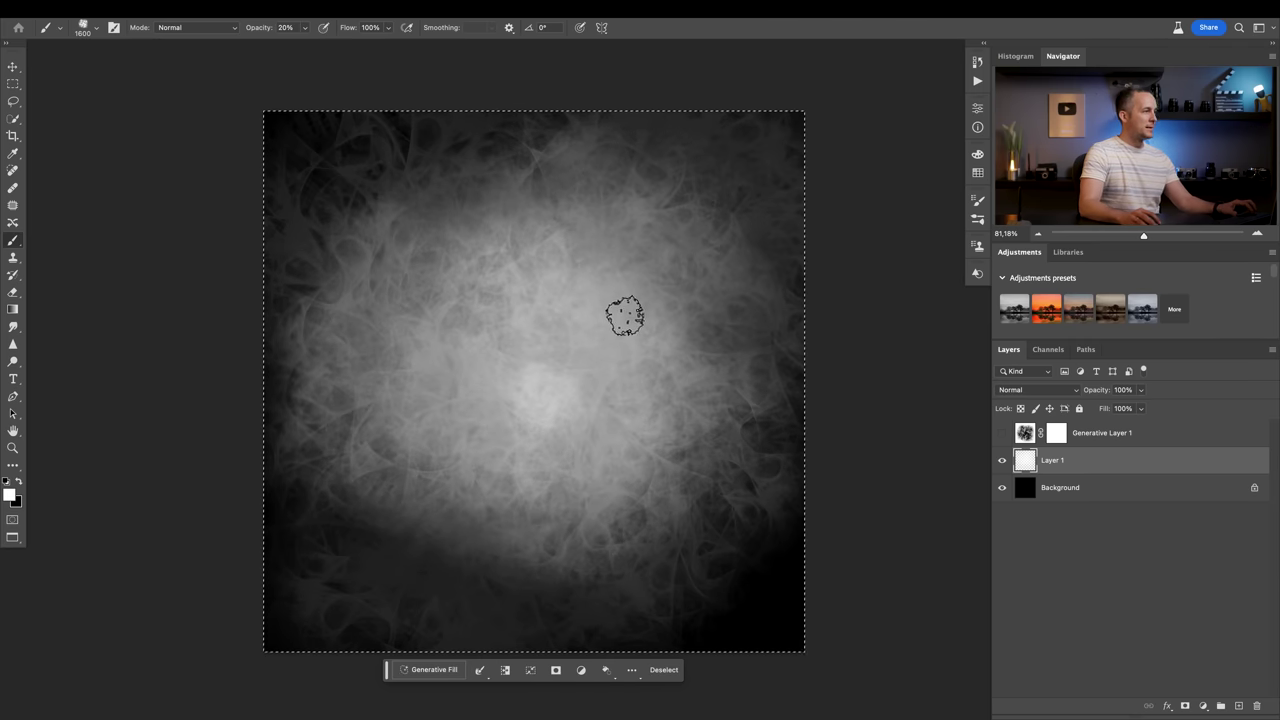
pyautogui.press('BackSpace')
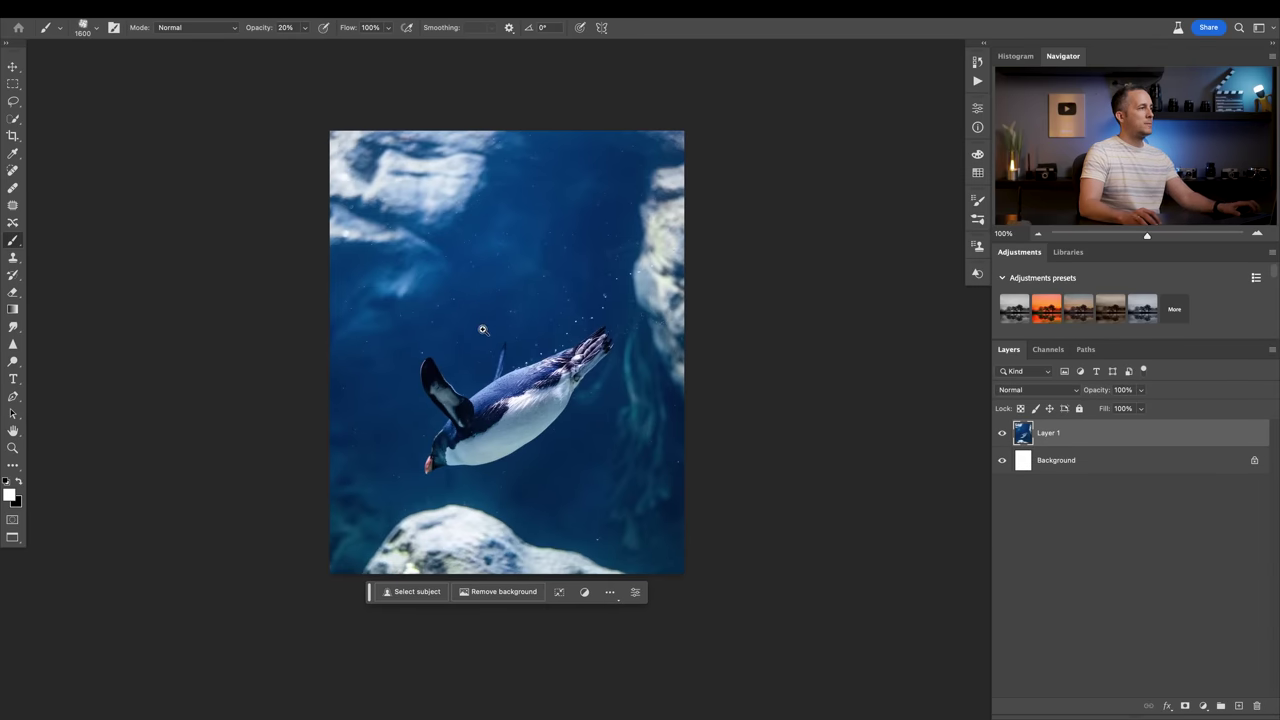
# Create an empty Layer 2 above the penguin photo and marquee a rectangle around the penguin.
pyautogui.scroll(2, 482, 329)
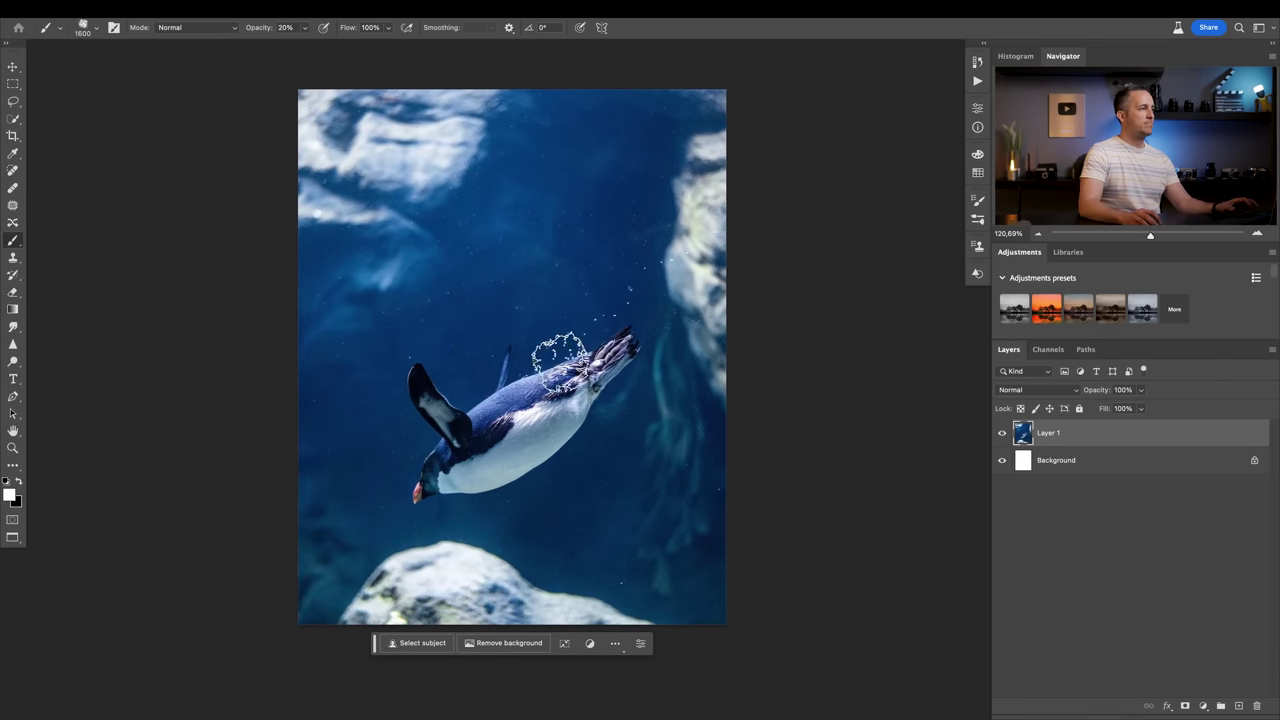
pyautogui.click(1237, 706)
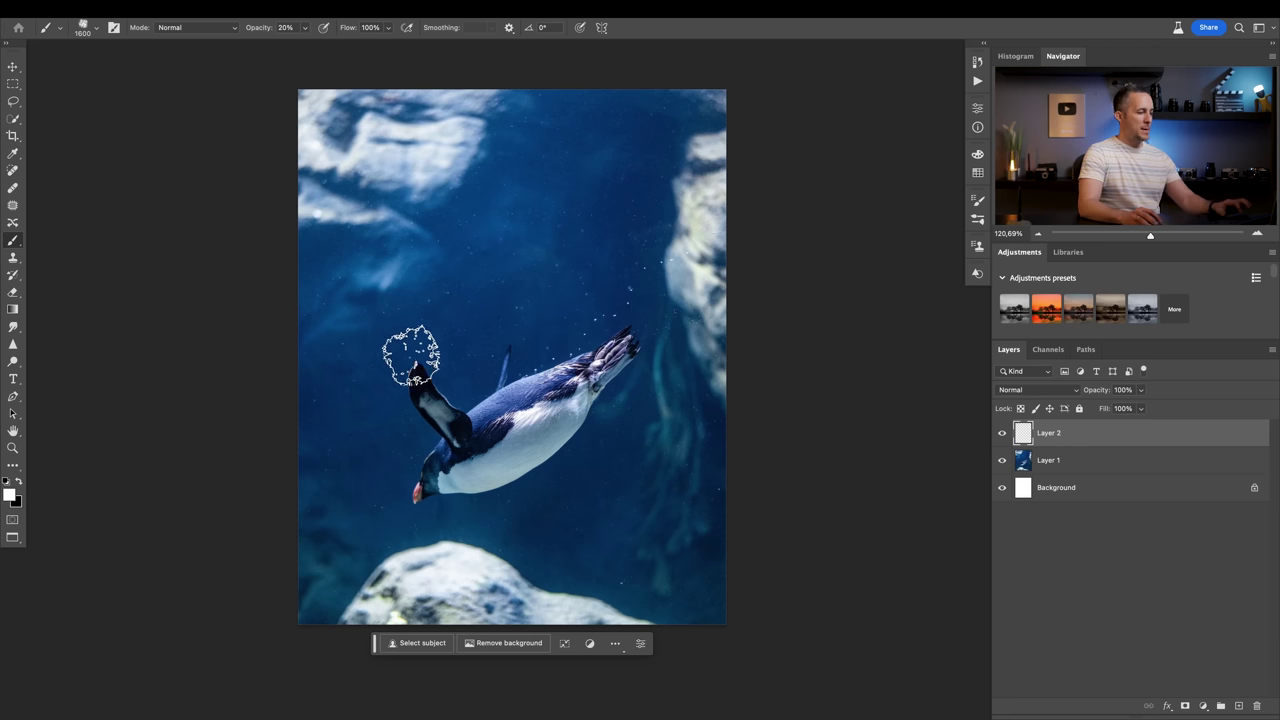
pyautogui.press('m')
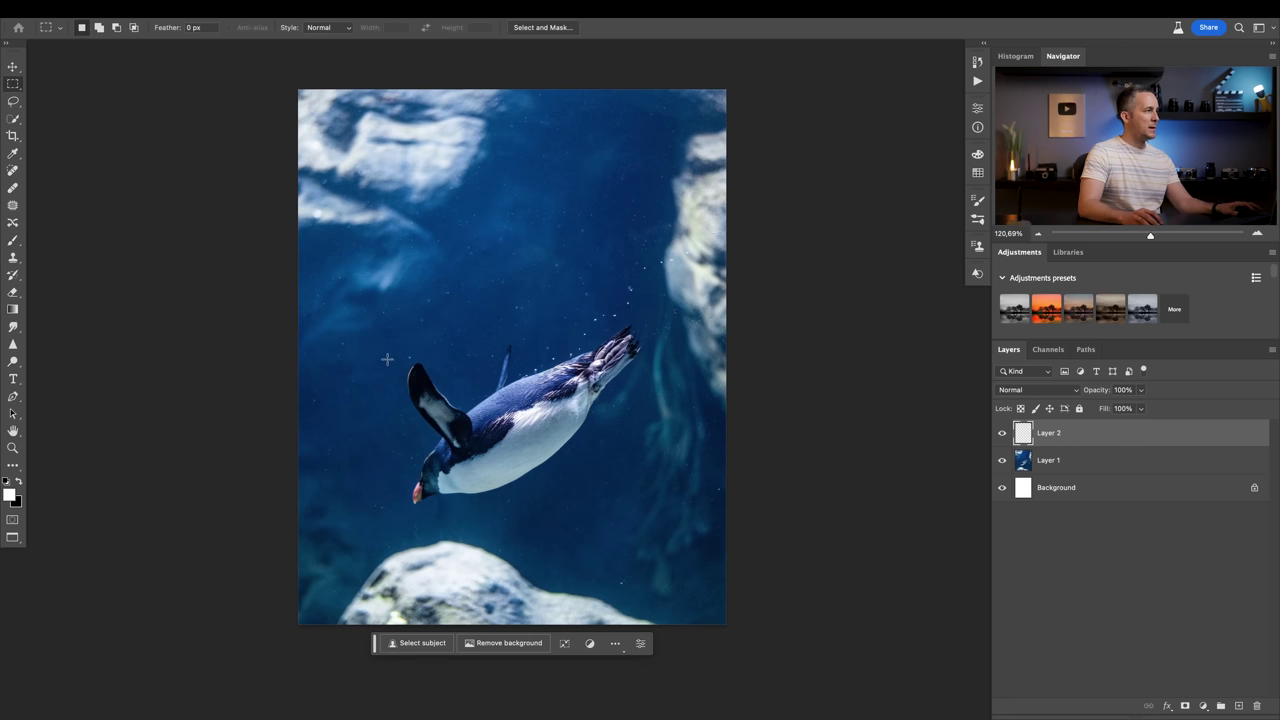
pyautogui.moveTo(378, 322); pyautogui.dragTo(670, 522)
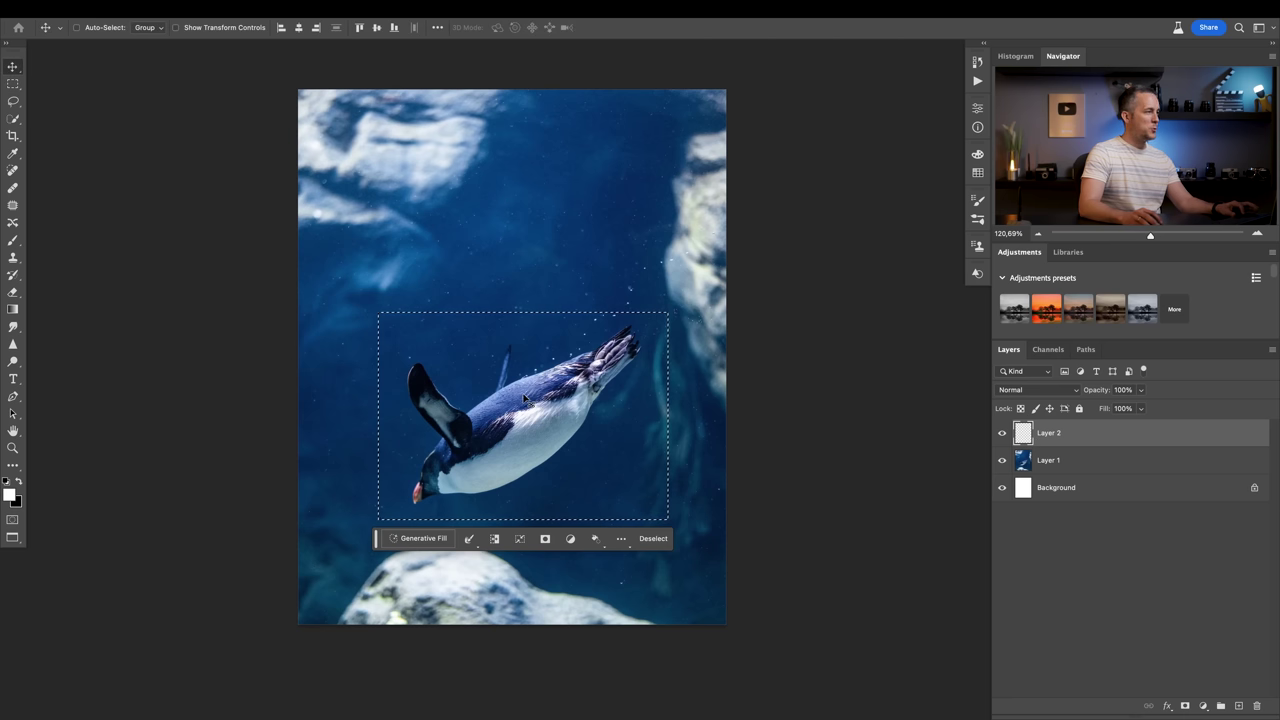
# Set the foreground colour to light blue #a1cfff.
pyautogui.press('b')
pyautogui.click(11, 494)
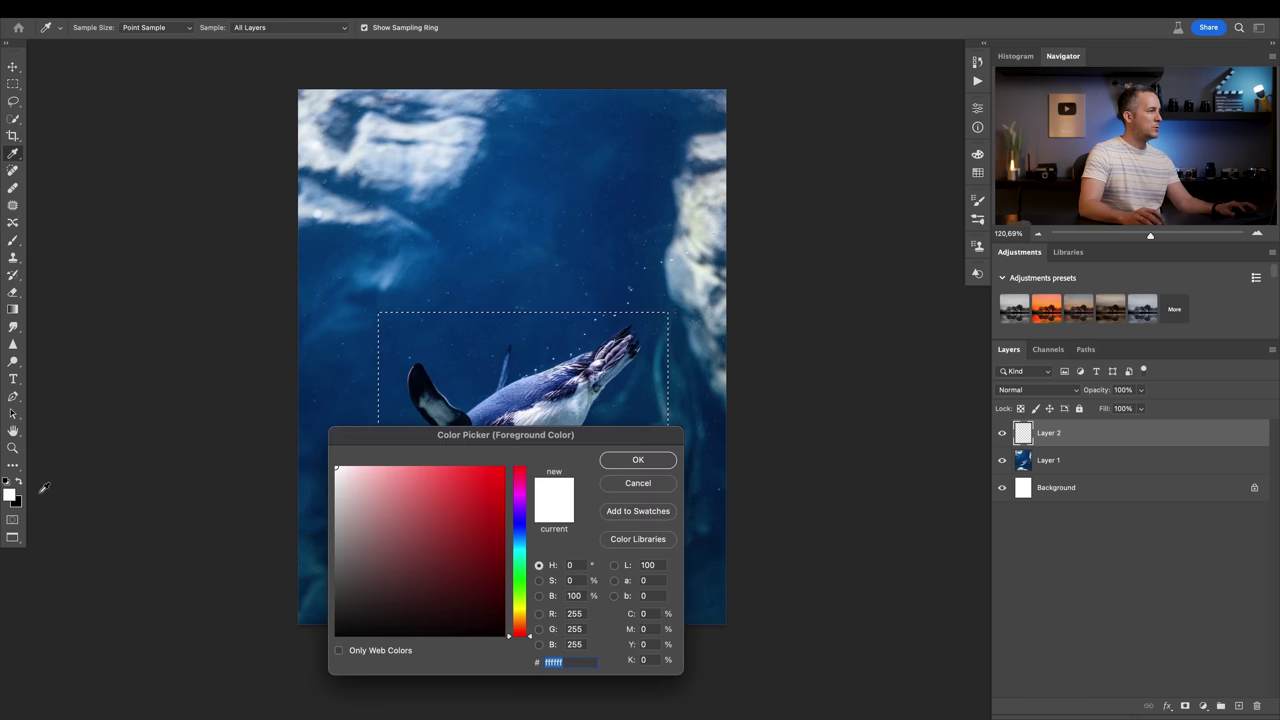
pyautogui.moveTo(519, 536); pyautogui.dragTo(519, 544)
pyautogui.click(397, 464)
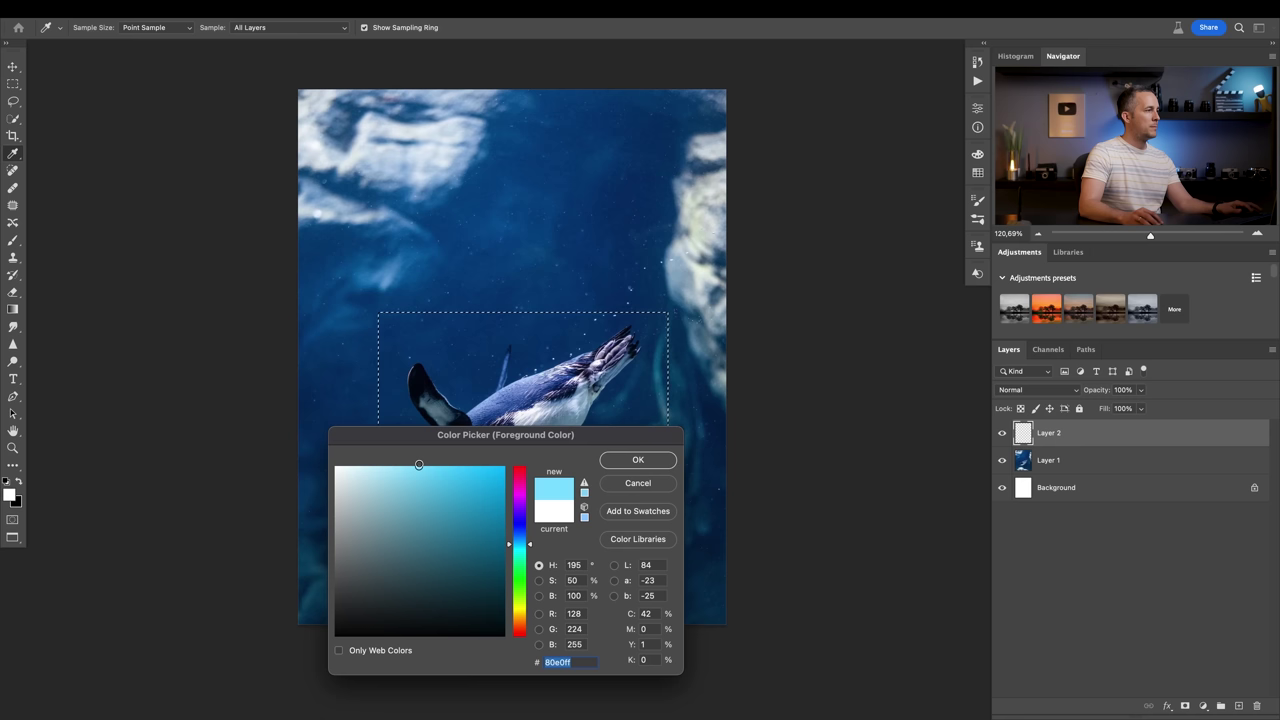
pyautogui.click(516, 537)
pyautogui.press('Return')
pyautogui.press('b')
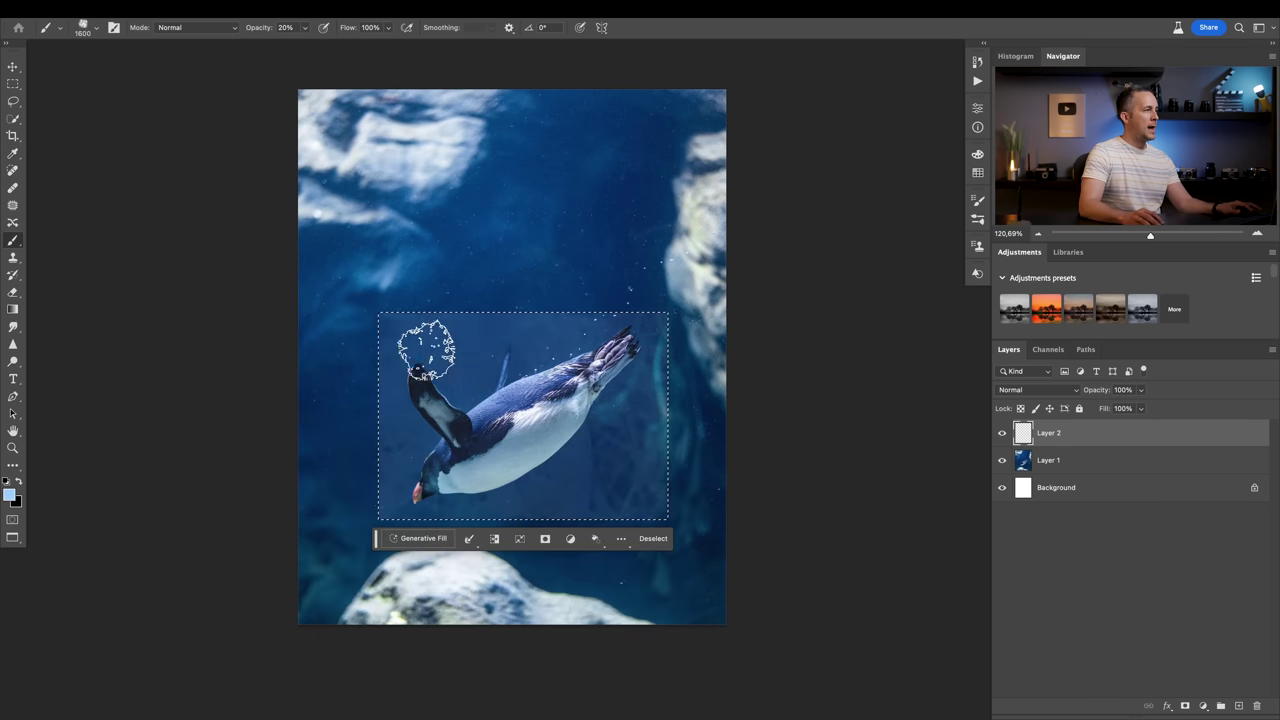
# Paint light-blue haze inside the selection with a 500 px brush at 20%, then deselect.
pyautogui.press('[')
pyautogui.press('[')
pyautogui.press('[')
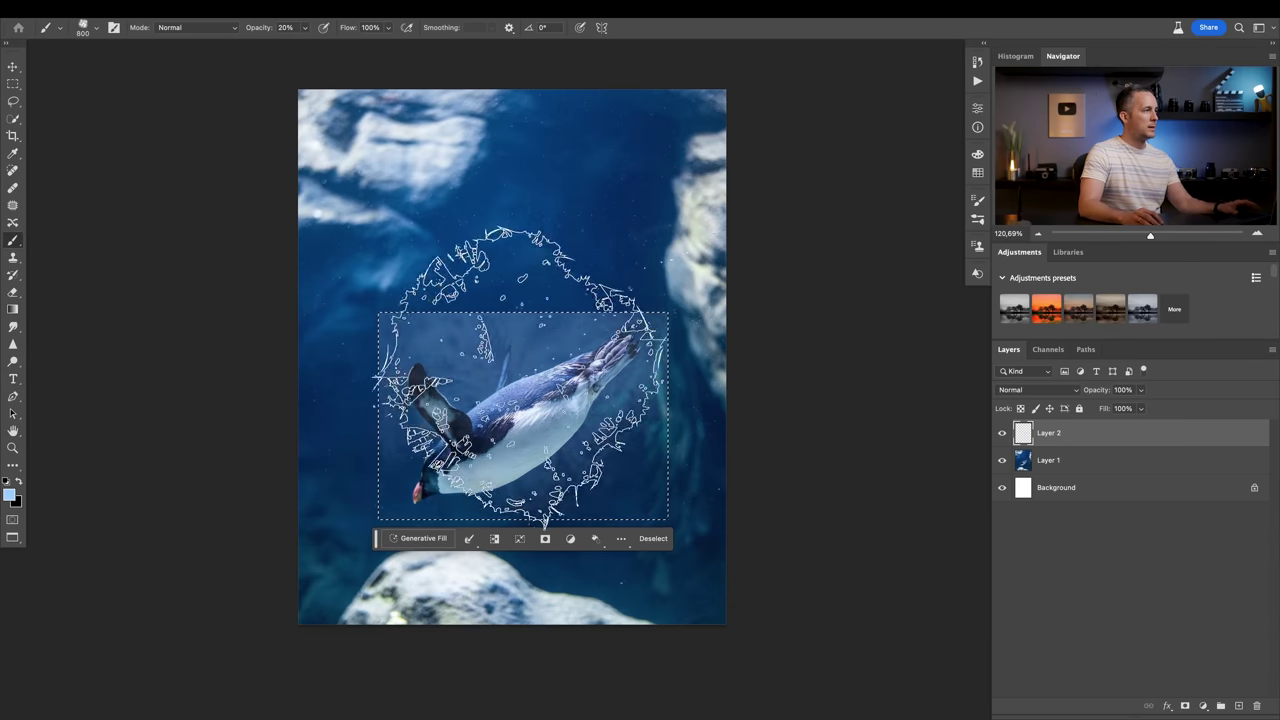
pyautogui.press('[')
pyautogui.press('[')
pyautogui.press('[')
pyautogui.moveTo(631, 469)
pyautogui.mouseDown()
pyautogui.moveTo(387, 495)
pyautogui.moveTo(380, 343)
pyautogui.mouseUp()
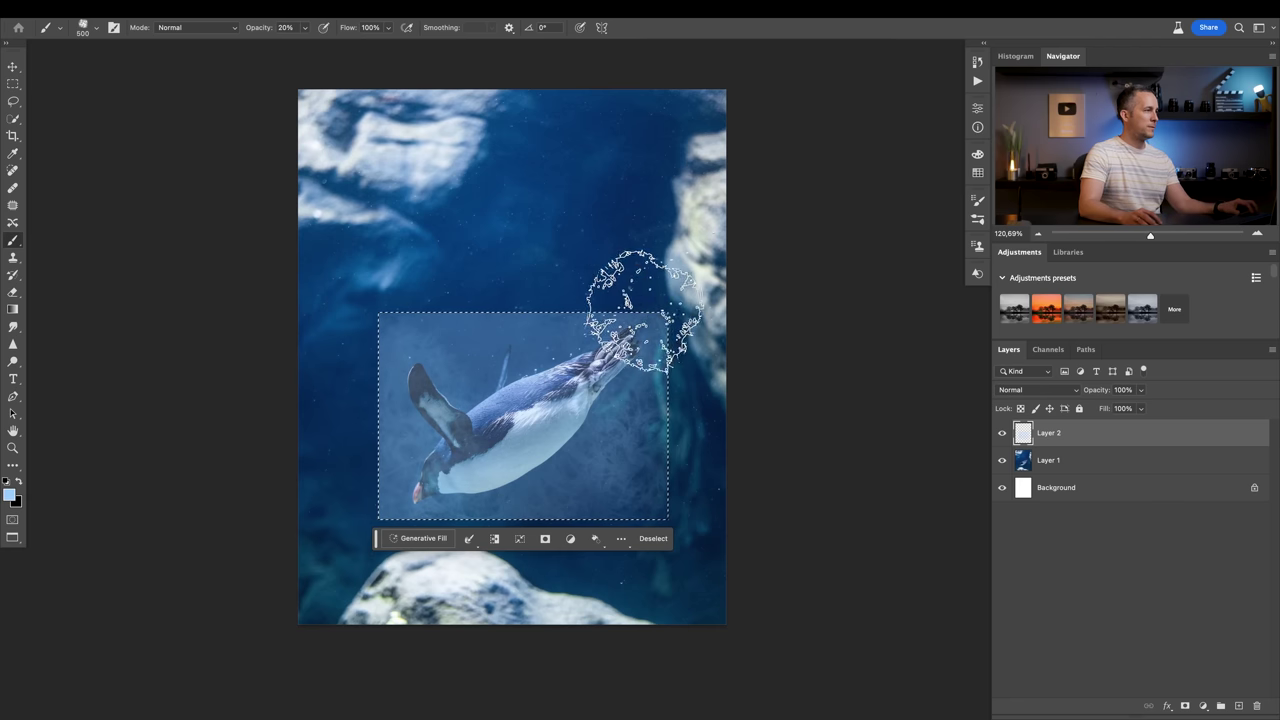
pyautogui.hotkey('ctrl', 'd')
pyautogui.scroll(3, 500, 400)
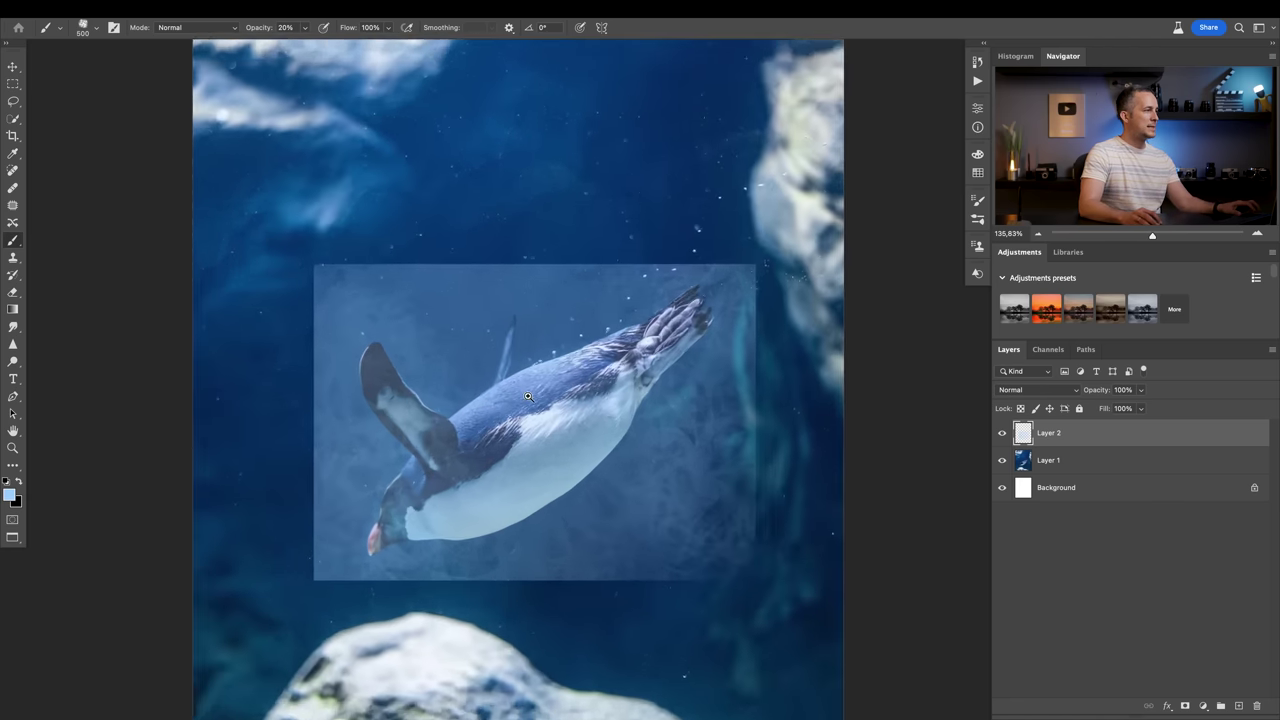
pyautogui.scroll(-1, 519, 401)
# Skew a strip above the haze into a perspective top face and brush it lighter.
pyautogui.press('m')
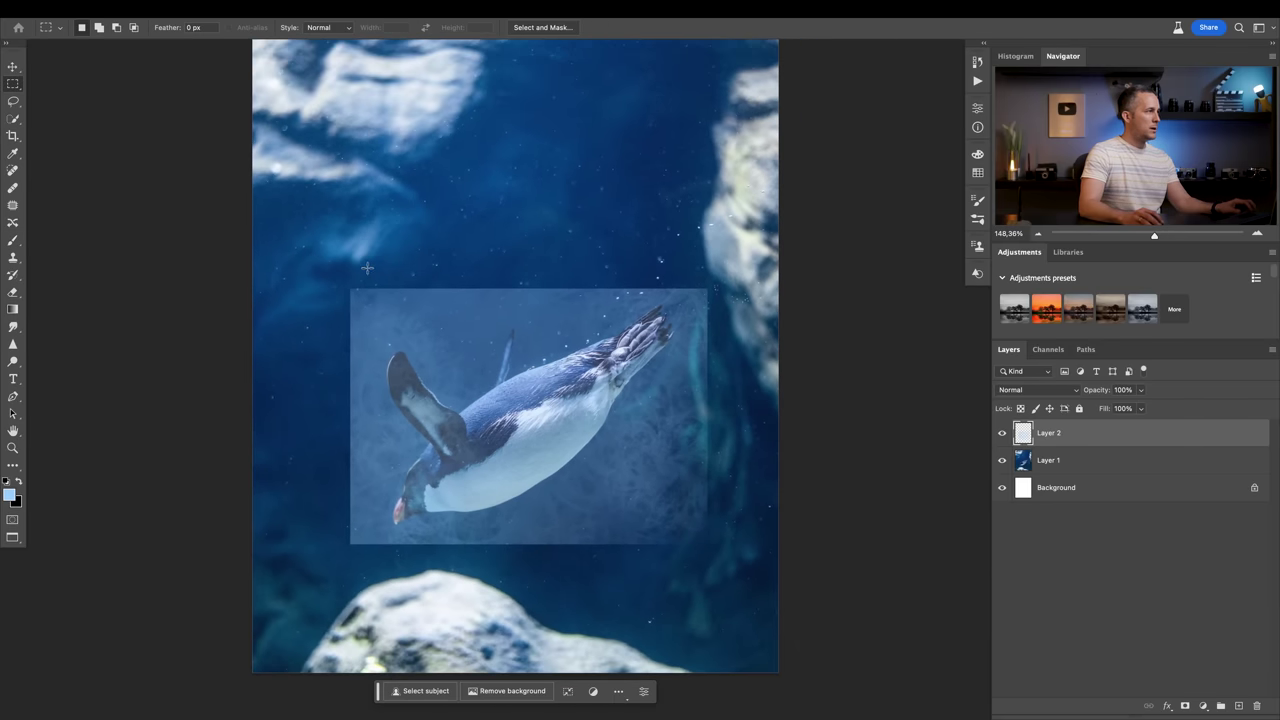
pyautogui.moveTo(349, 204); pyautogui.dragTo(707, 288)
pyautogui.click(270, 8)
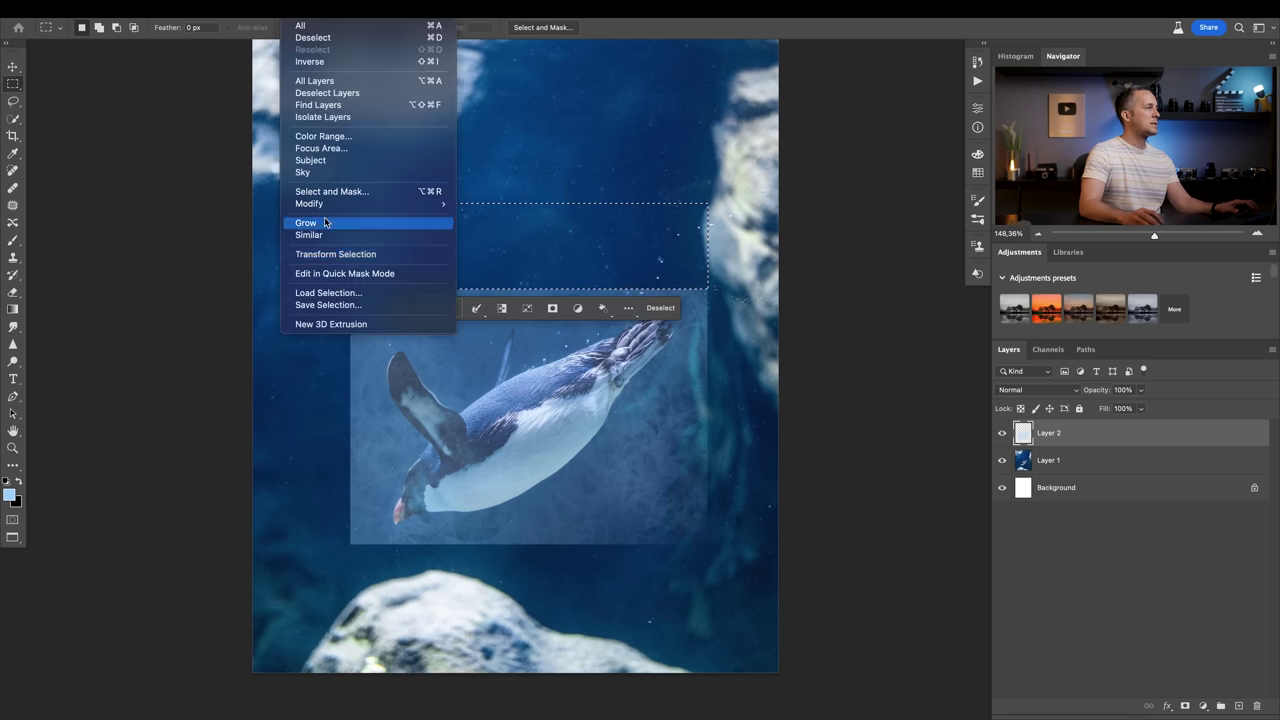
pyautogui.click(320, 251)
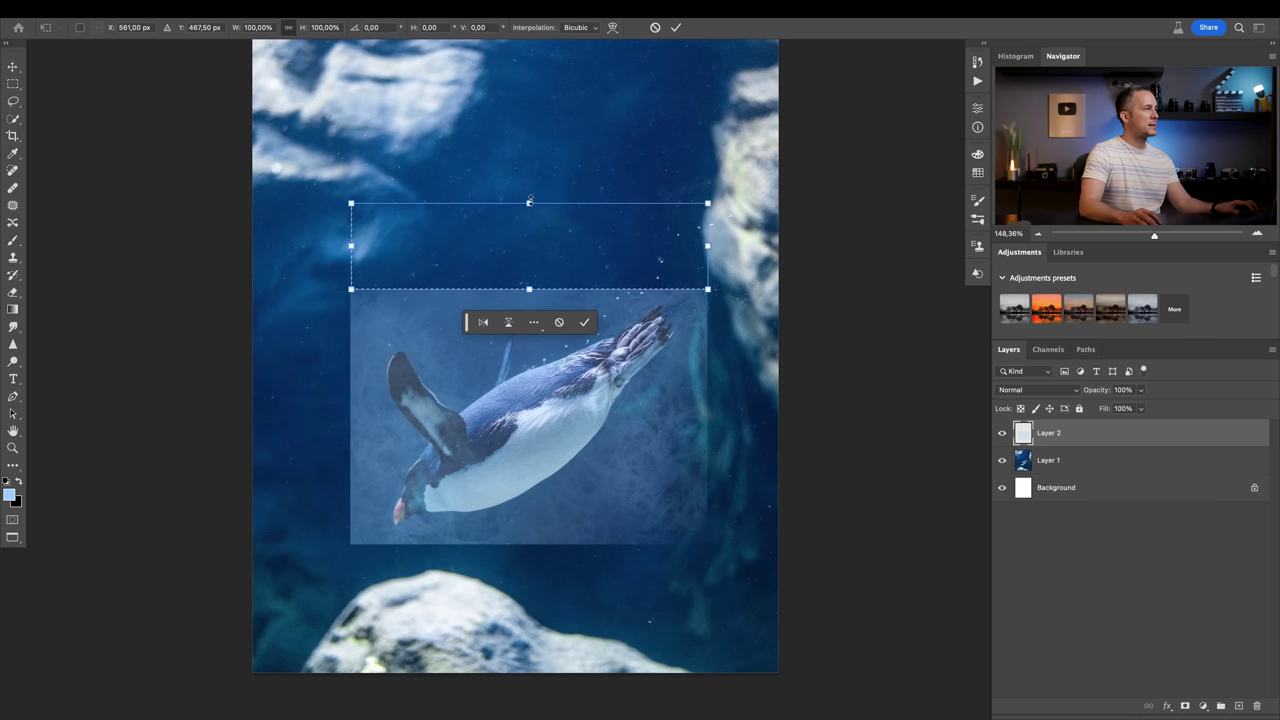
pyautogui.moveTo(529, 206); pyautogui.dragTo(582, 271)
pyautogui.press('Return')
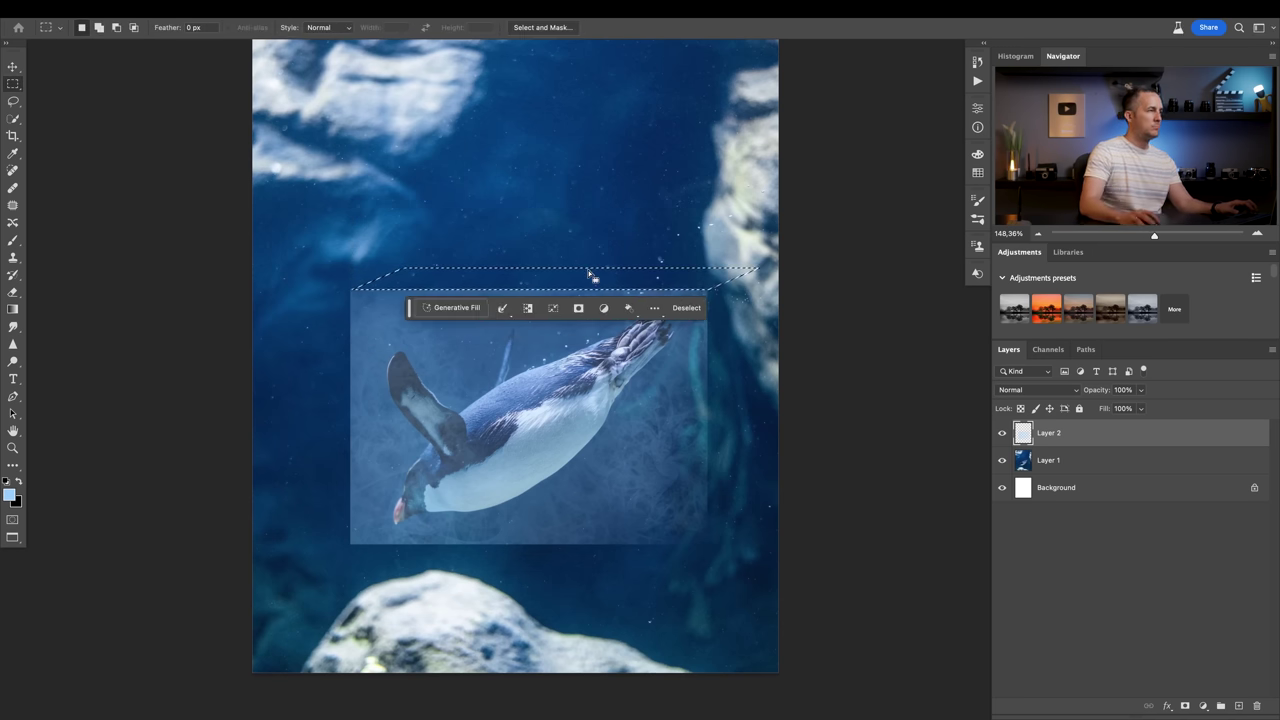
pyautogui.press('b')
pyautogui.moveTo(737, 274); pyautogui.dragTo(416, 266)
pyautogui.hotkey('ctrl', 'd')
# Skew a right-side strip into a side face and brush it lighter.
pyautogui.press('m')
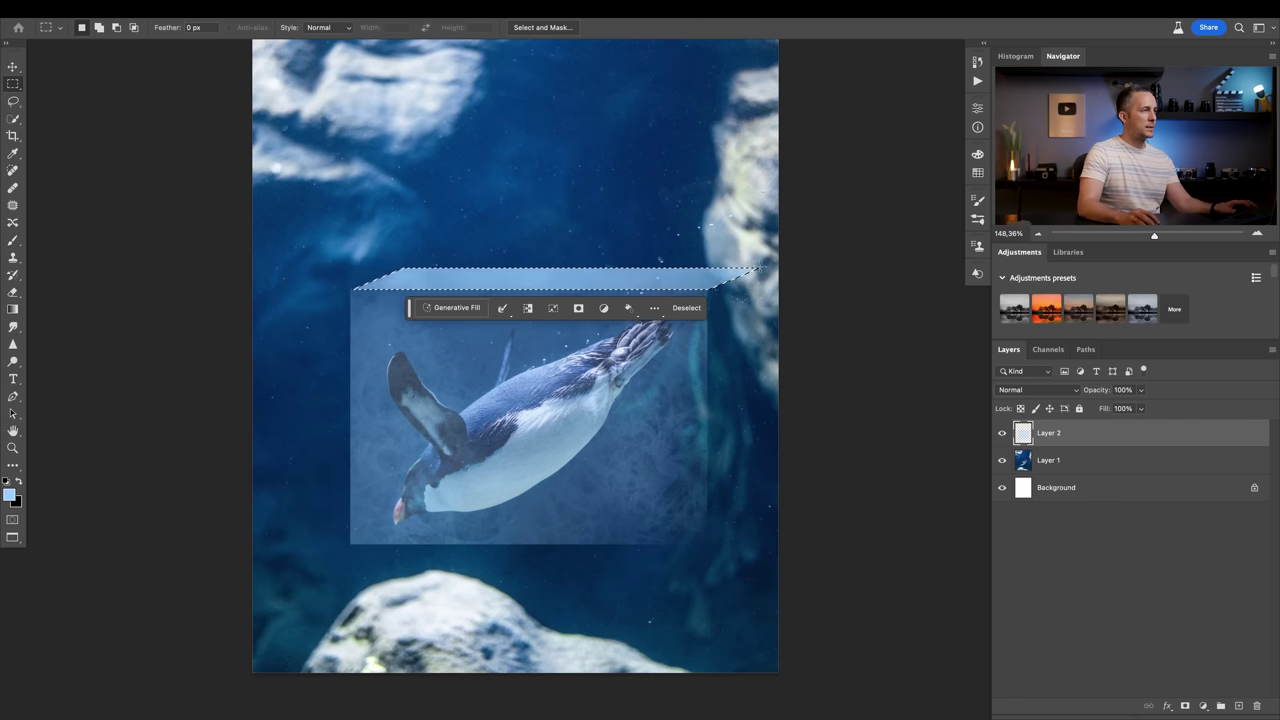
pyautogui.moveTo(704, 268); pyautogui.dragTo(757, 543)
pyautogui.click(270, 8)
pyautogui.click(305, 251)
pyautogui.moveTo(757, 405); pyautogui.dragTo(756, 380)
pyautogui.press('Return')
pyautogui.press('b')
pyautogui.moveTo(730, 300)
pyautogui.mouseDown()
pyautogui.moveTo(730, 510)
pyautogui.moveTo(703, 288)
pyautogui.moveTo(715, 535)
pyautogui.mouseUp()
pyautogui.hotkey('ctrl', 'd')
# Brush the box's top and left edges at 10% opacity, then add Layer 3 with white foreground.
pyautogui.press('1')
pyautogui.press(']')
pyautogui.press(']')
pyautogui.press(']')
pyautogui.press(']')
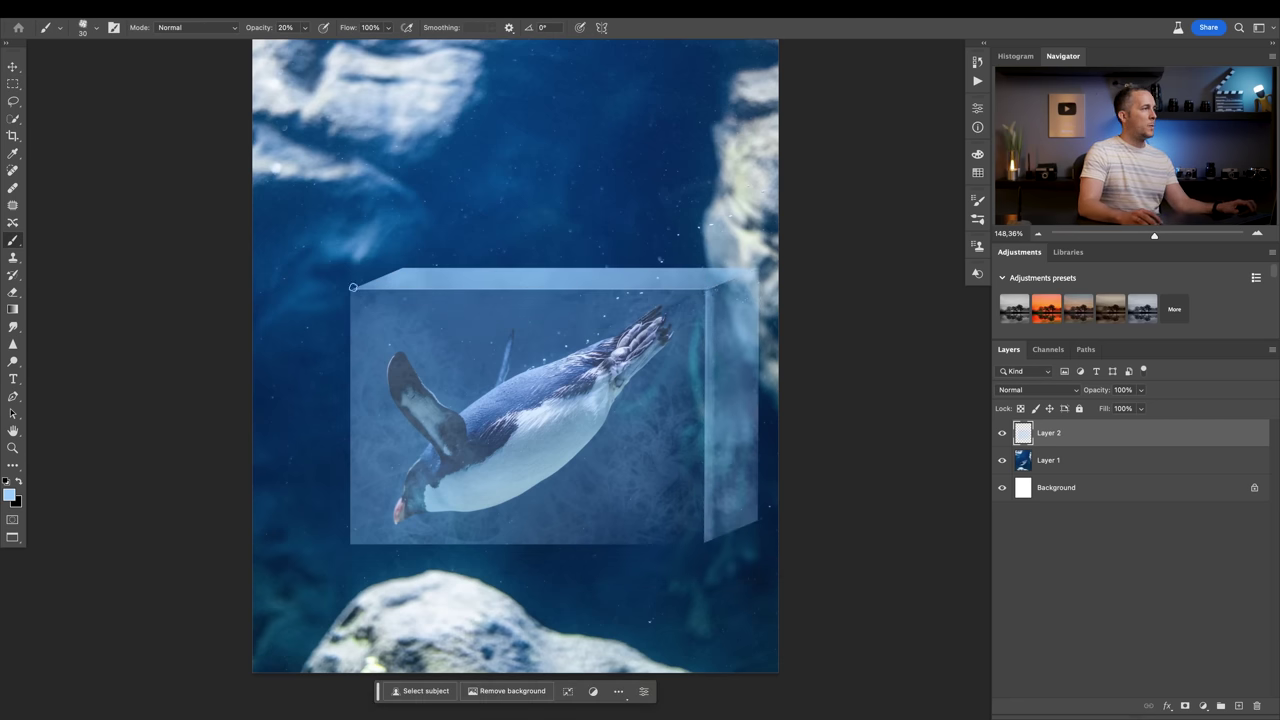
pyautogui.moveTo(715, 288)
pyautogui.mouseDown()
pyautogui.moveTo(405, 520)
pyautogui.moveTo(379, 309)
pyautogui.moveTo(611, 523)
pyautogui.moveTo(580, 523)
pyautogui.mouseUp()
pyautogui.press('d')
pyautogui.press('x')
pyautogui.hotkey('ctrl', 'shift', 'alt', 'n')
pyautogui.scroll(1, 709, 322)
# Rotate both ice layers counter-clockwise to match the swimming penguin's tilt.
pyautogui.hotkey('alt', 'shift', '[')
pyautogui.hotkey('ctrl', 't')
pyautogui.moveTo(830, 640); pyautogui.dragTo(860, 520)
pyautogui.press('Return')
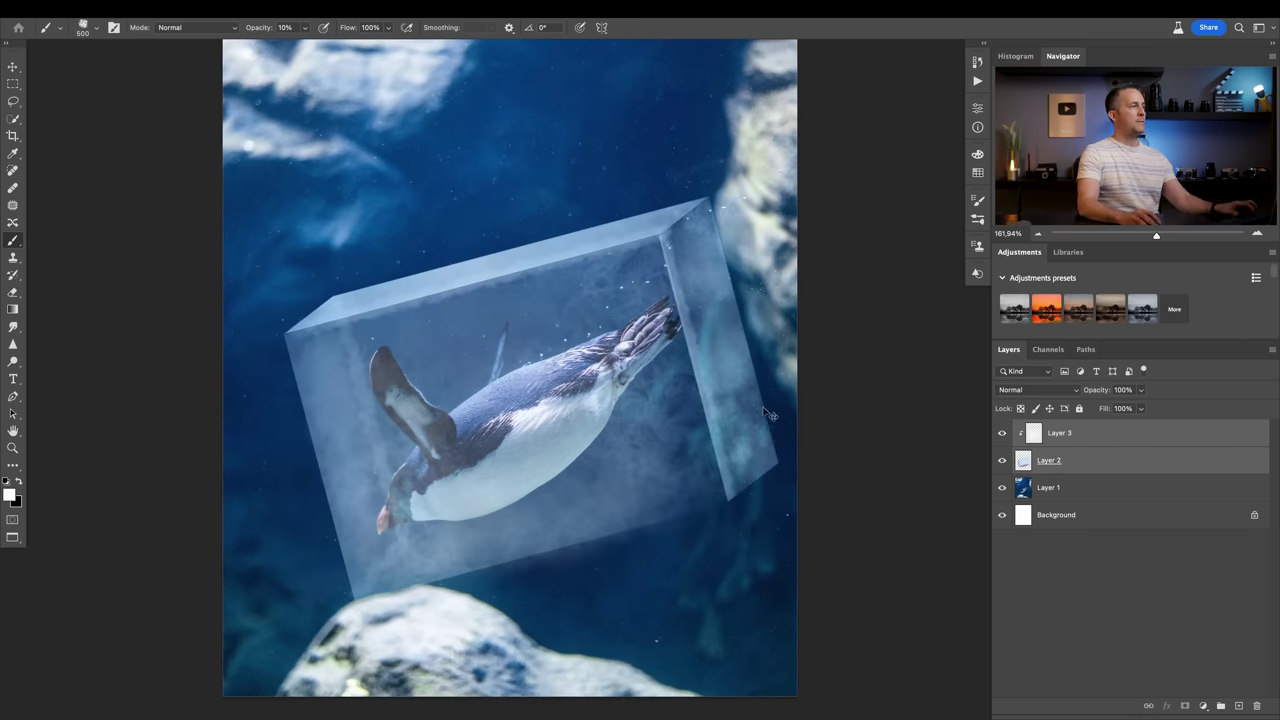
pyautogui.scroll(-3, 763, 408)
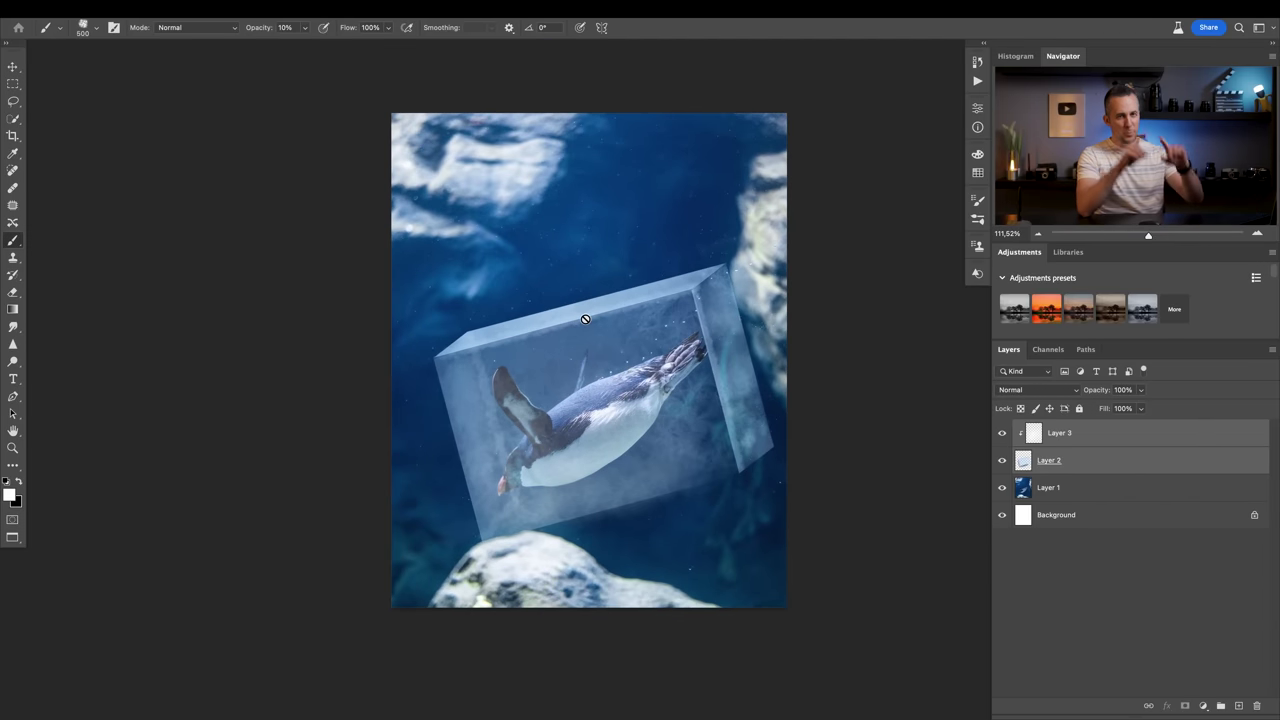
pyautogui.scroll(2, 653, 280)
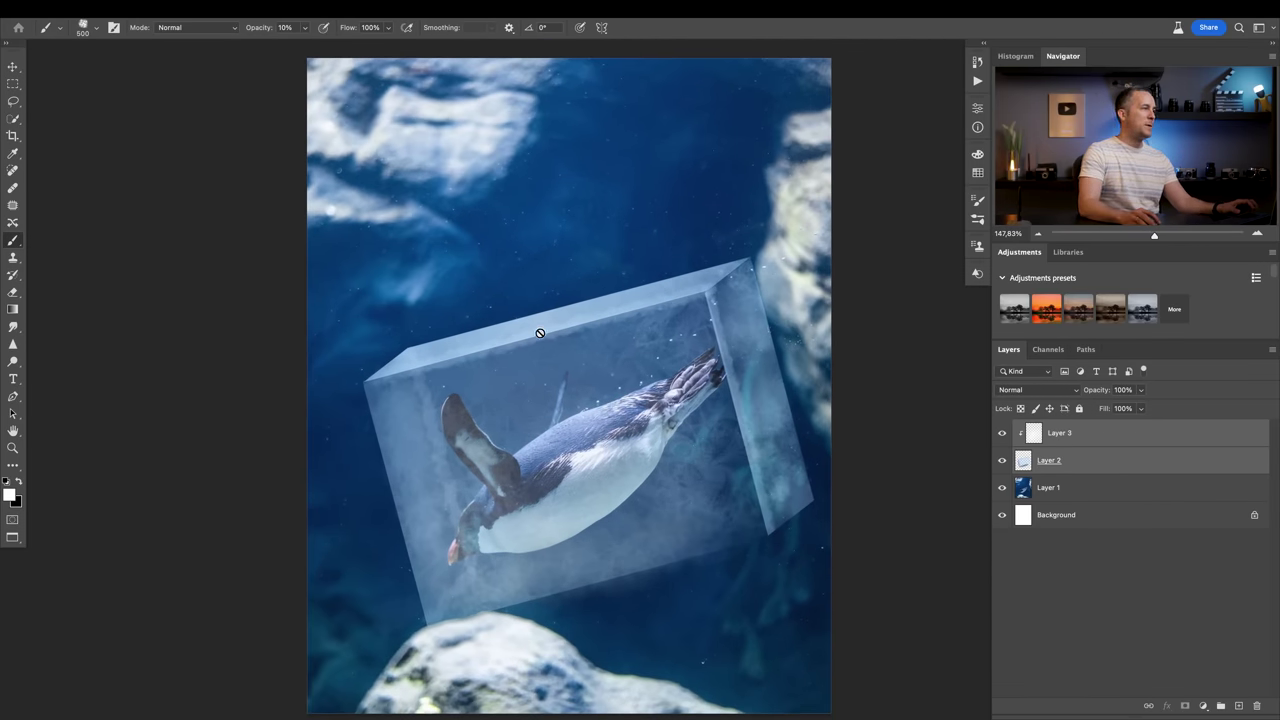
# Add Layer 2 over the portrait and paint soft white frost with a 1200 px brush at 30%.
pyautogui.click(1047, 433)
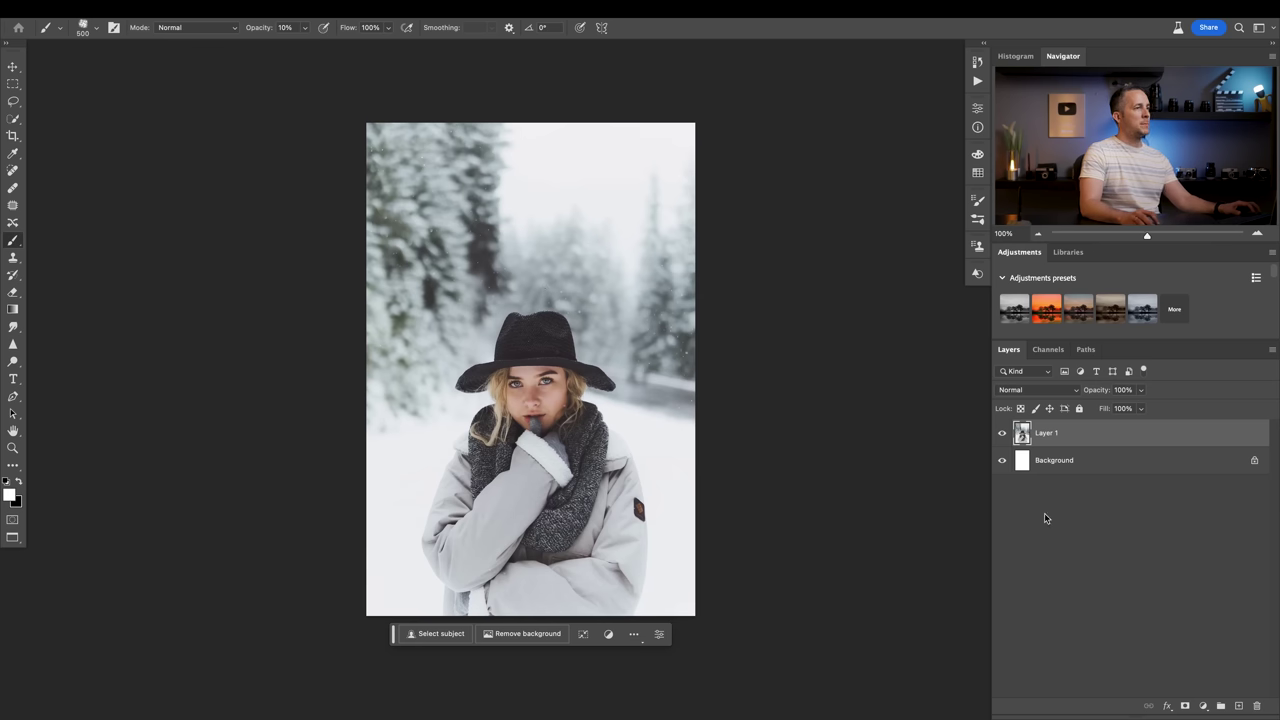
pyautogui.click(1239, 705)
pyautogui.press(']')
pyautogui.press(']')
pyautogui.press(']')
pyautogui.press(']')
pyautogui.press(']')
pyautogui.press(']')
pyautogui.press(']')
pyautogui.press('3')
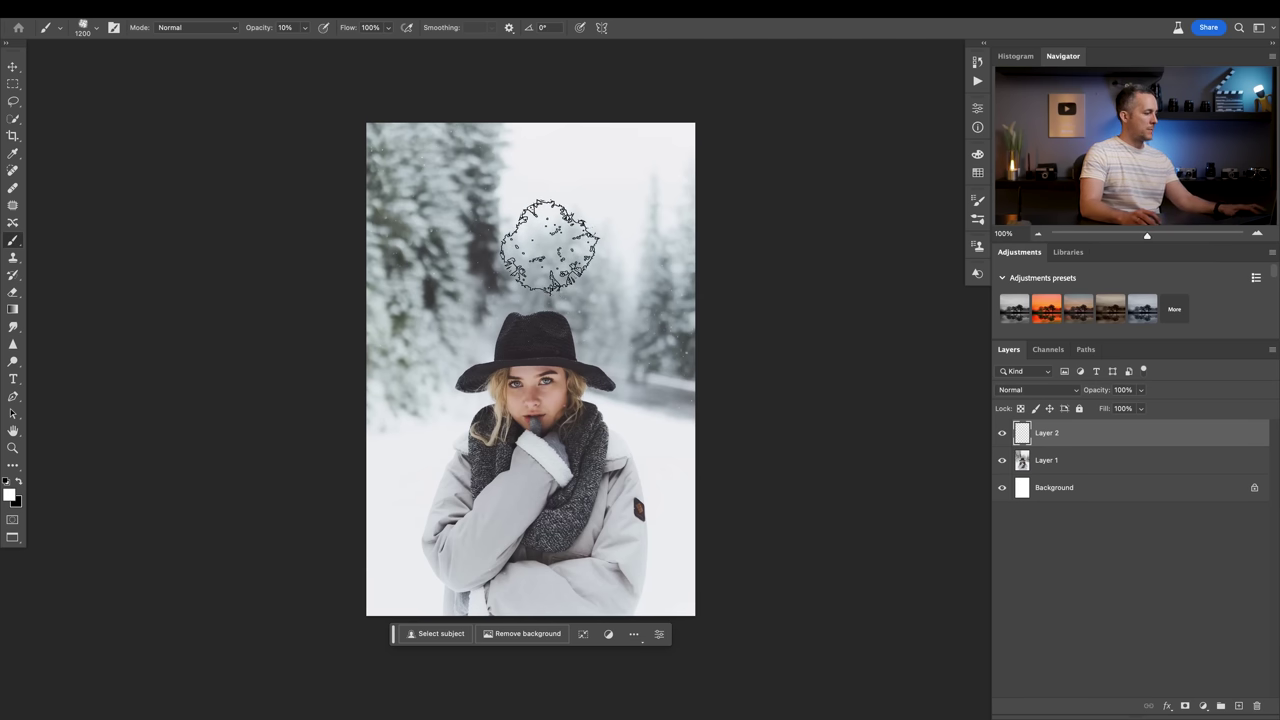
pyautogui.moveTo(543, 250)
pyautogui.mouseDown()
pyautogui.moveTo(527, 178)
pyautogui.moveTo(514, 400)
pyautogui.moveTo(570, 490)
pyautogui.moveTo(528, 506)
pyautogui.moveTo(530, 470)
pyautogui.moveTo(595, 437)
pyautogui.moveTo(423, 257)
pyautogui.moveTo(663, 294)
pyautogui.moveTo(423, 223)
pyautogui.moveTo(335, 668)
pyautogui.mouseUp()
pyautogui.press('[')
pyautogui.press('[')
pyautogui.press('[')
pyautogui.press('[')
pyautogui.press('[')
pyautogui.press('[')
pyautogui.press('[')
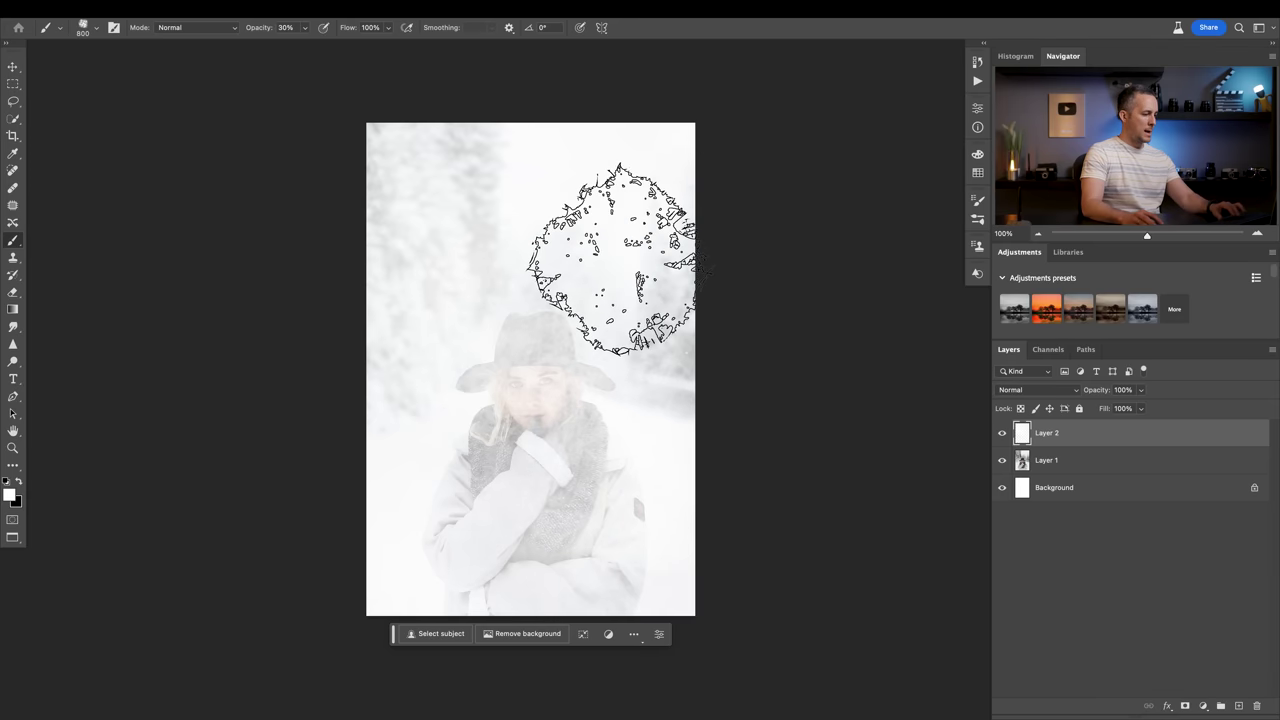
pyautogui.press('[')
pyautogui.press('[')
pyautogui.press('[')
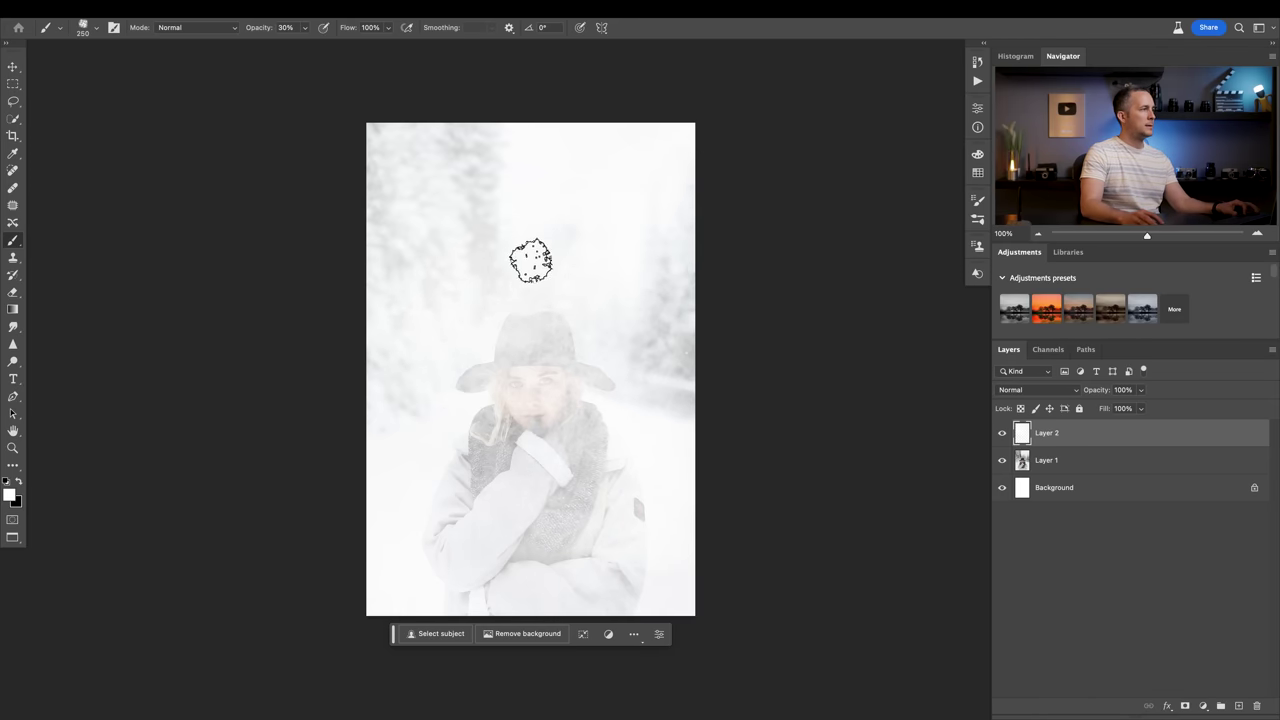
# Mask the frost layer, paint black to reveal the woman's face, and compare with the original.
pyautogui.click(1184, 705)
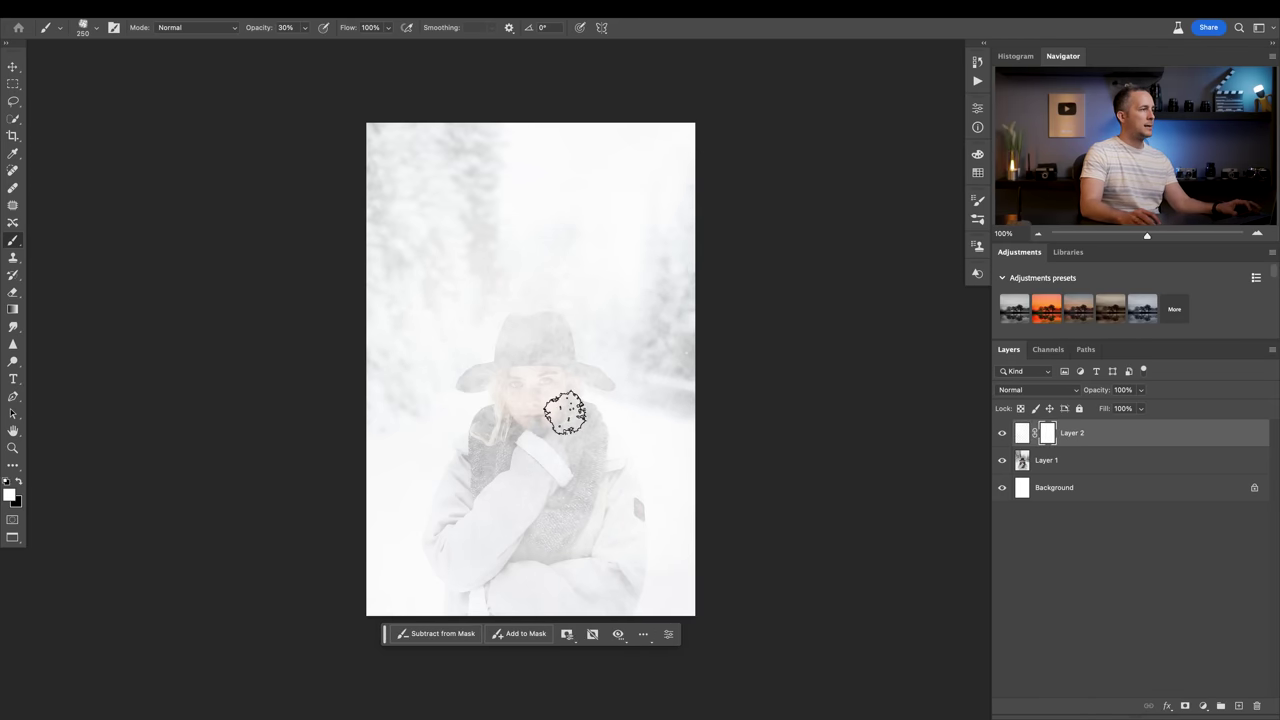
pyautogui.press('x')
pyautogui.moveTo(511, 369)
pyautogui.mouseDown()
pyautogui.moveTo(576, 378)
pyautogui.moveTo(551, 372)
pyautogui.moveTo(562, 402)
pyautogui.moveTo(574, 379)
pyautogui.moveTo(549, 378)
pyautogui.moveTo(556, 461)
pyautogui.moveTo(532, 358)
pyautogui.moveTo(509, 386)
pyautogui.moveTo(482, 486)
pyautogui.moveTo(537, 486)
pyautogui.moveTo(541, 286)
pyautogui.moveTo(624, 431)
pyautogui.moveTo(559, 376)
pyautogui.moveTo(437, 412)
pyautogui.moveTo(439, 289)
pyautogui.moveTo(600, 286)
pyautogui.mouseUp()
pyautogui.press(']')
pyautogui.press(']')
pyautogui.press(']')
pyautogui.press(']')
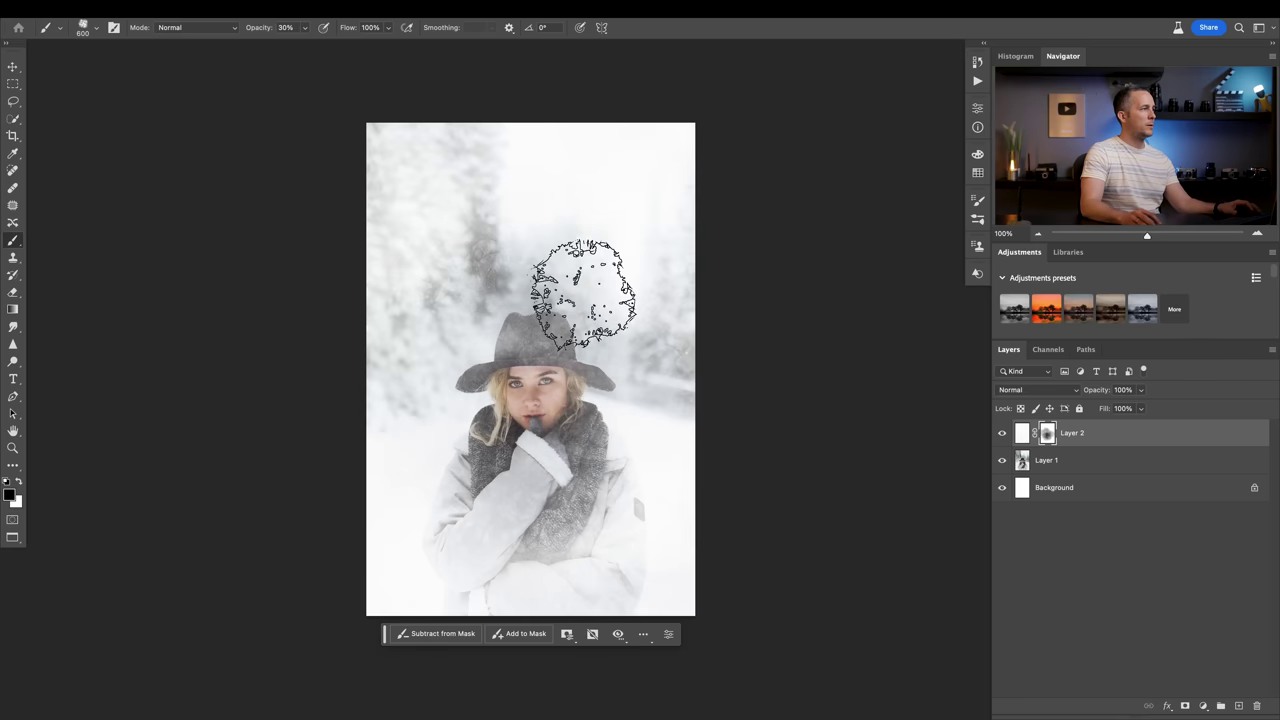
pyautogui.click(1001, 433)
pyautogui.click(1001, 433)
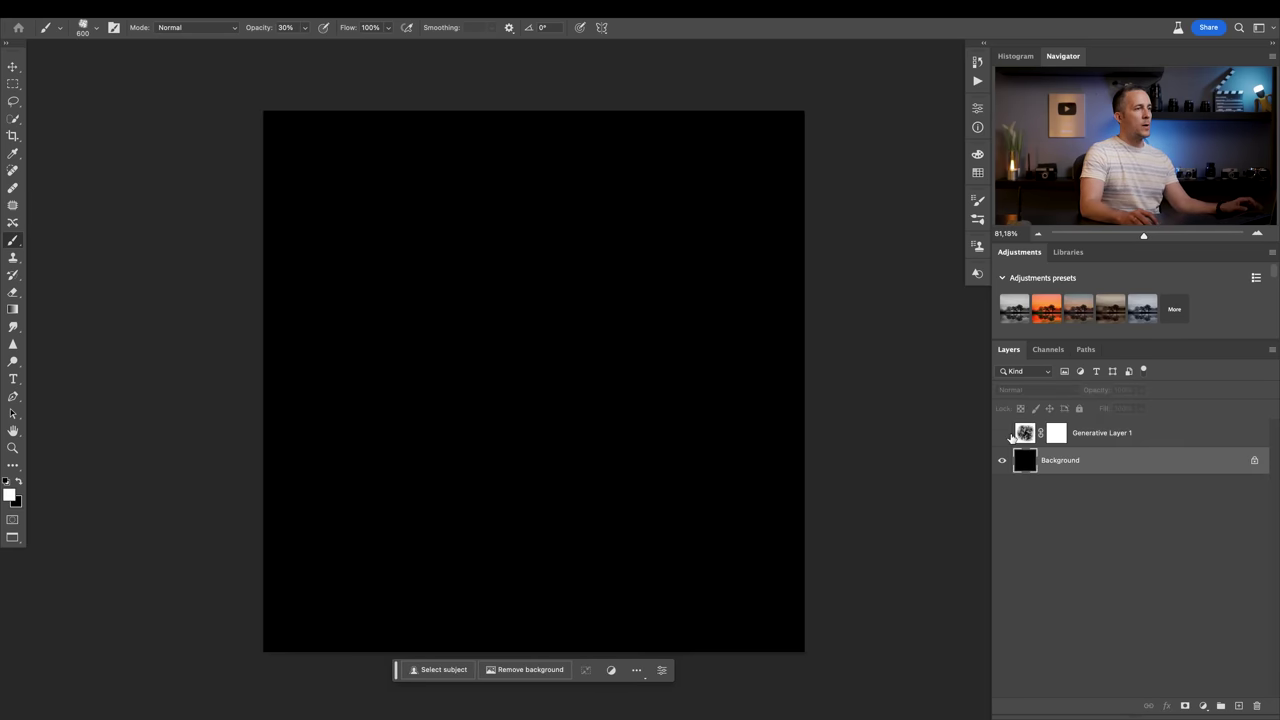
# Hide Generative Layer 1 and Generative Fill the whole canvas with the prompt 'Fractals'.
pyautogui.click(1005, 433)
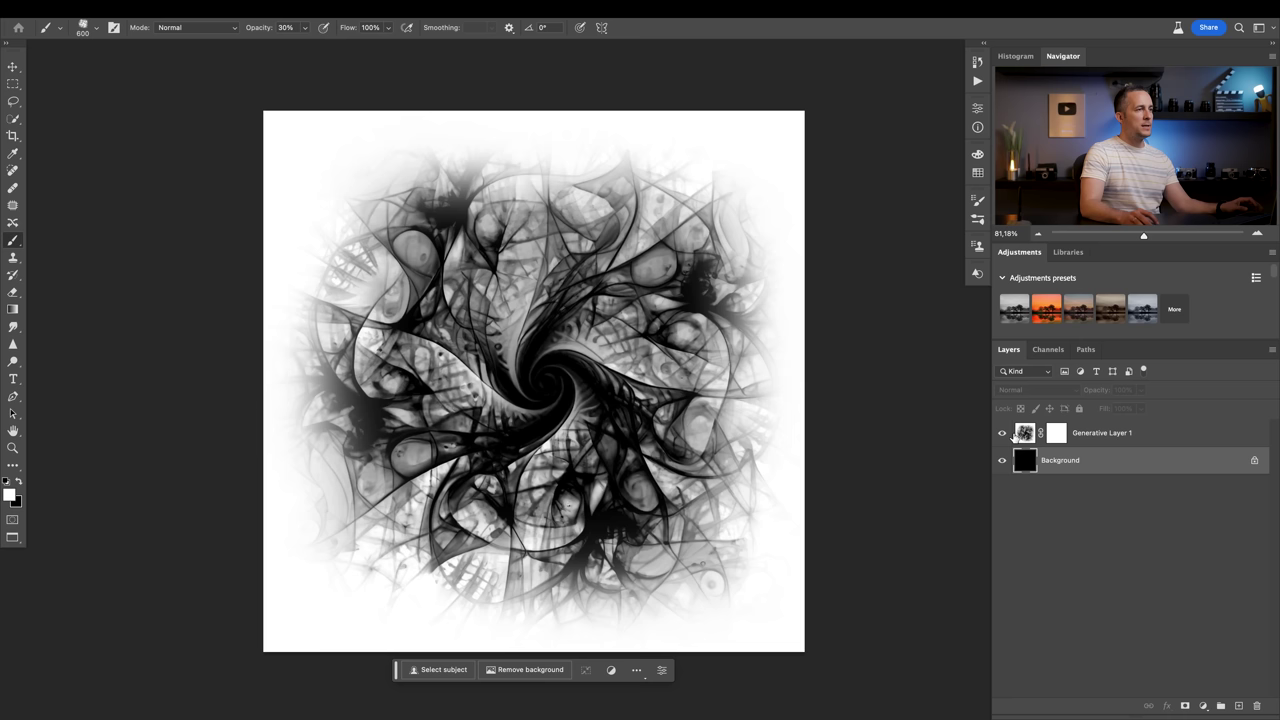
pyautogui.click(1025, 434)
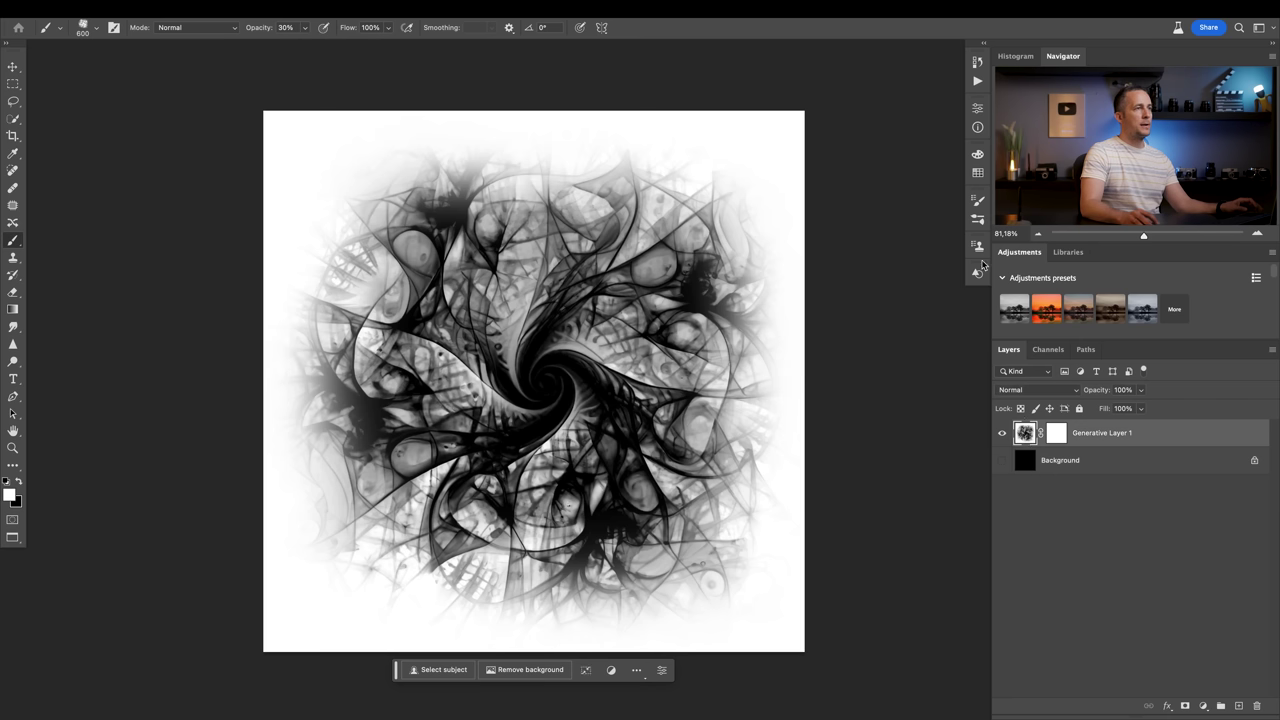
pyautogui.click(1022, 465)
pyautogui.click(1004, 433)
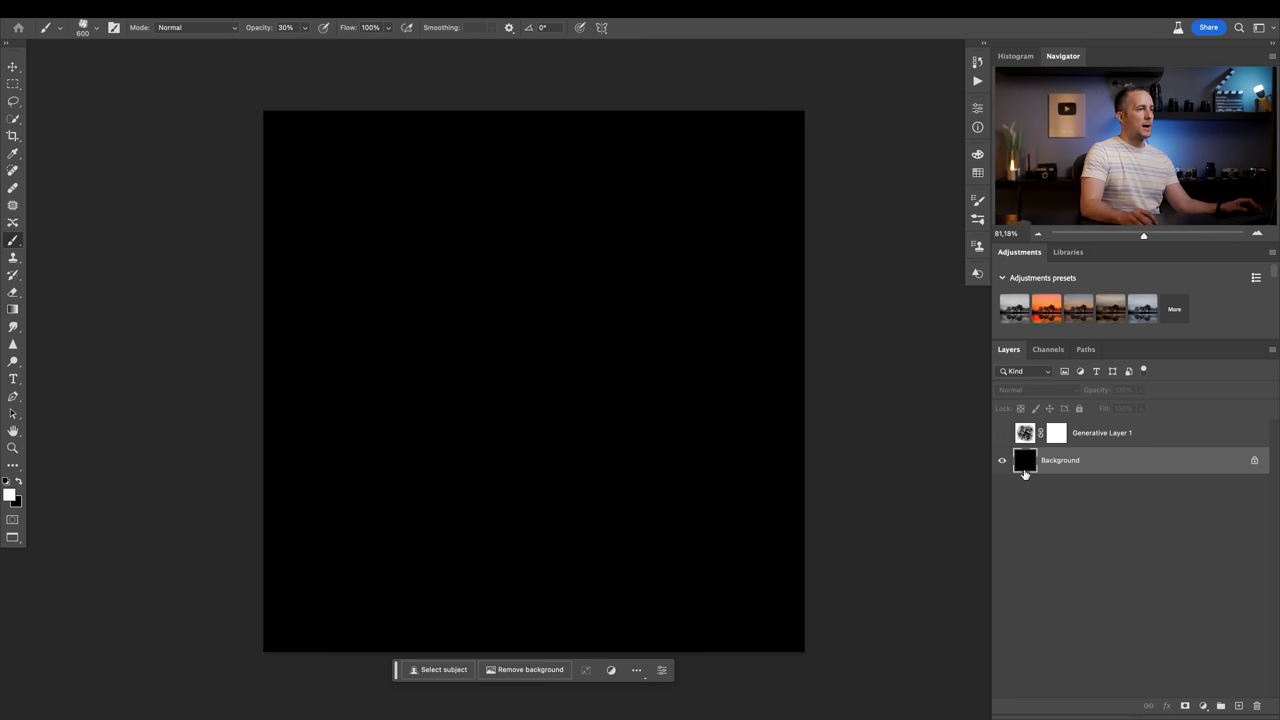
pyautogui.click(437, 671)
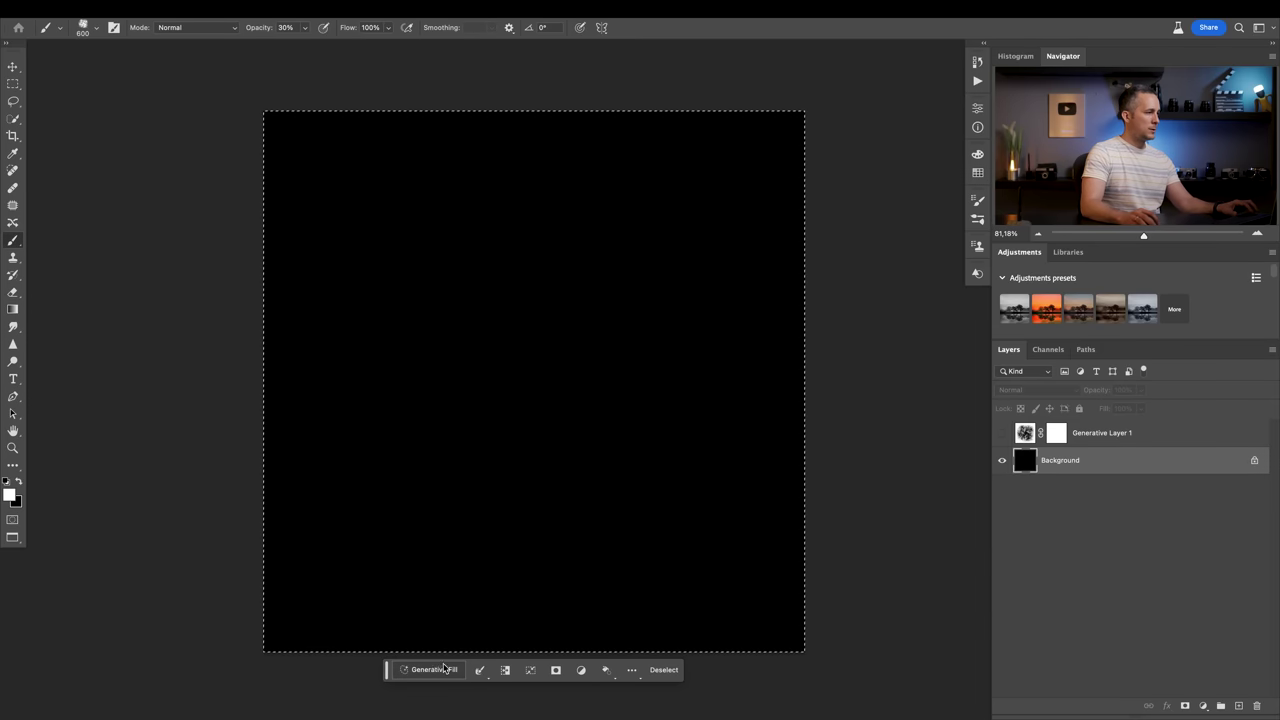
pyautogui.click(430, 669)
pyautogui.write('Fractals')
pyautogui.press('Return')
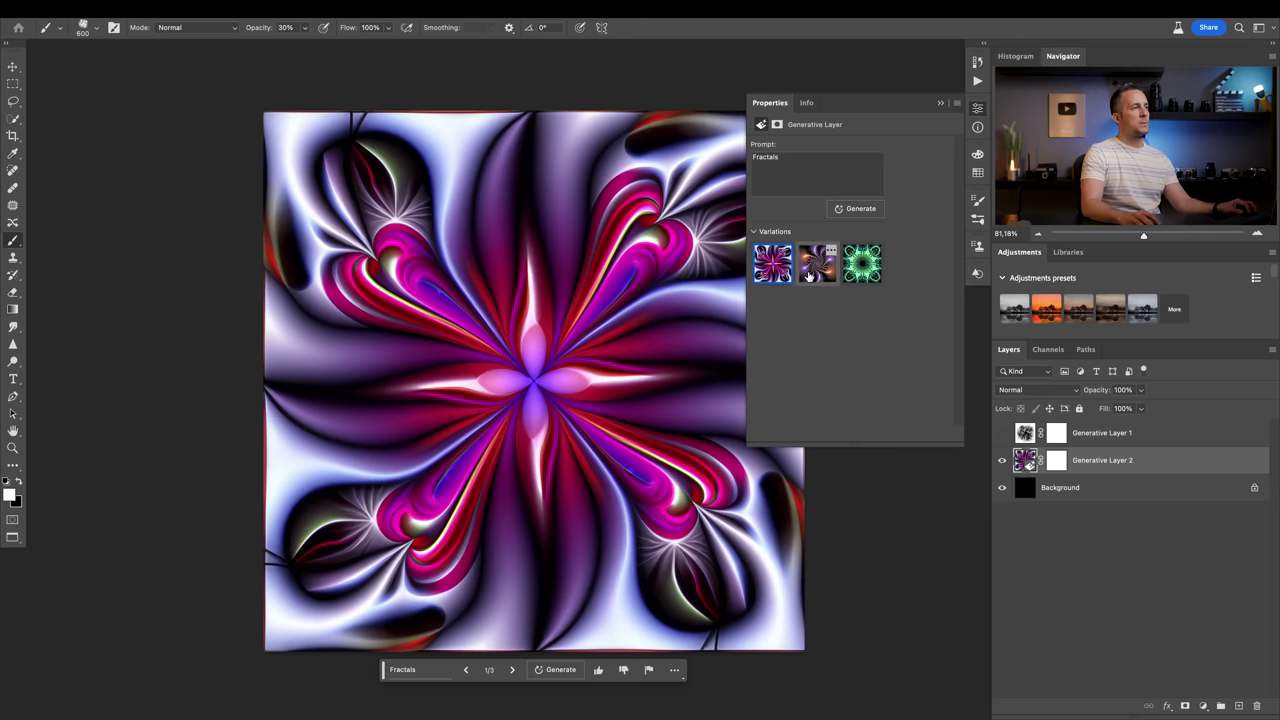
pyautogui.click(815, 265)
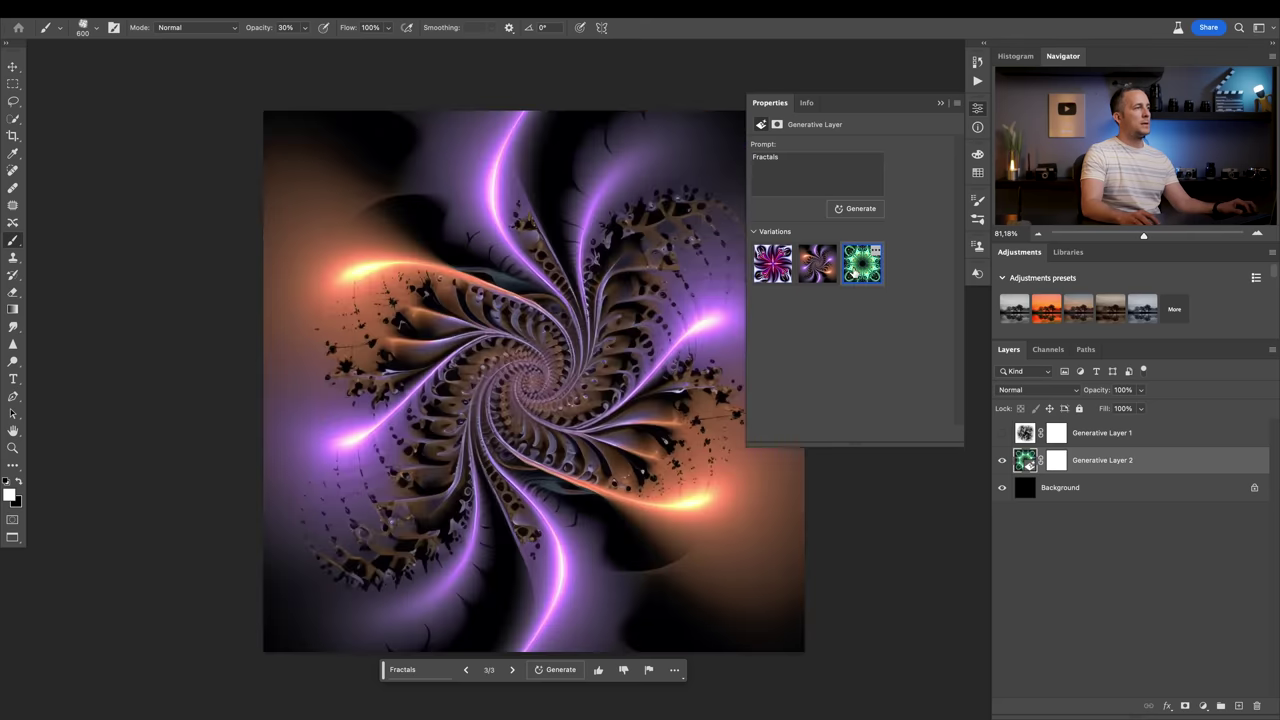
pyautogui.click(860, 265)
pyautogui.click(815, 268)
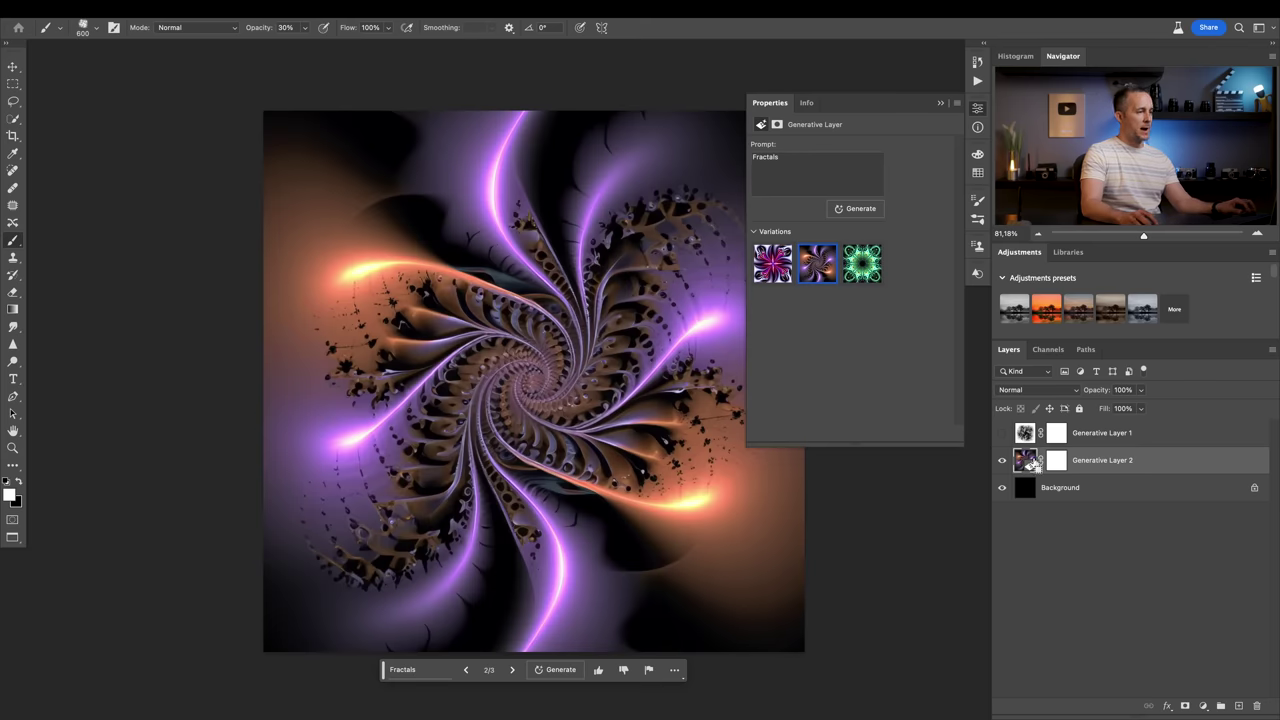
# Duplicate the layer using the green mandala variation, rasterize both layers and desaturate the copy.
pyautogui.hotkey('ctrl', 'j')
pyautogui.click(860, 264)
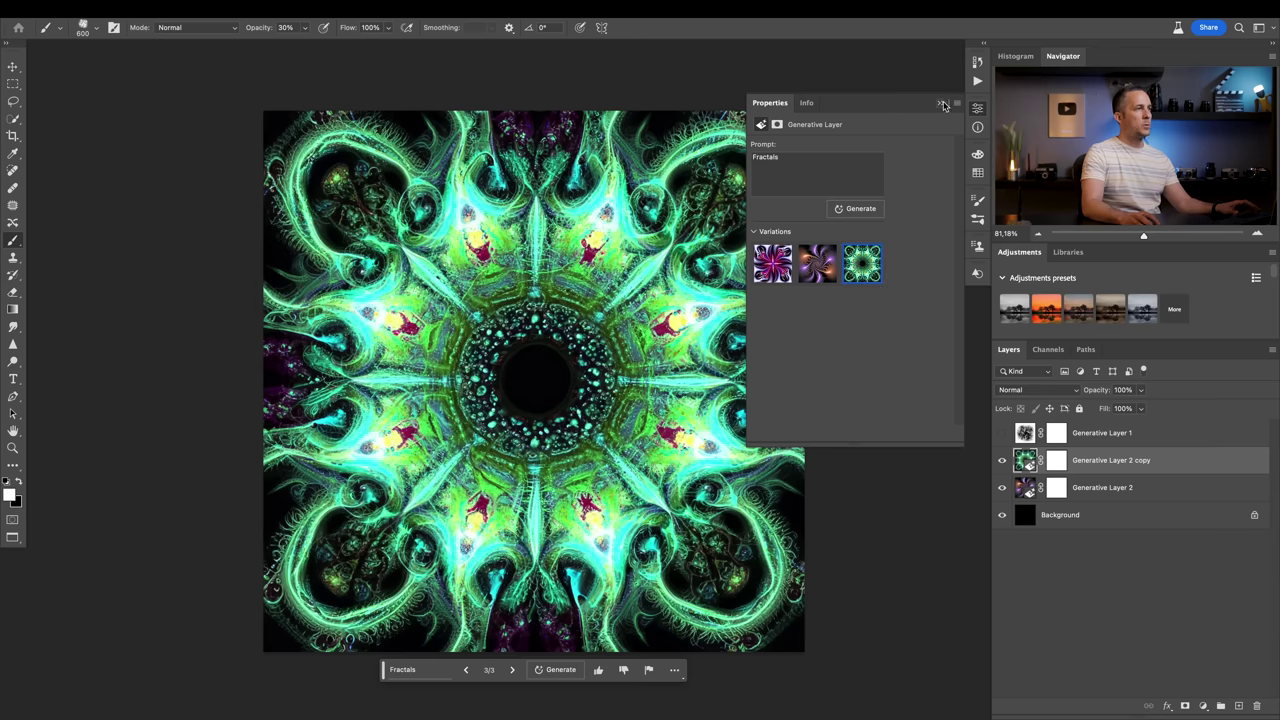
pyautogui.click(941, 104)
pyautogui.rightClick(1182, 469)
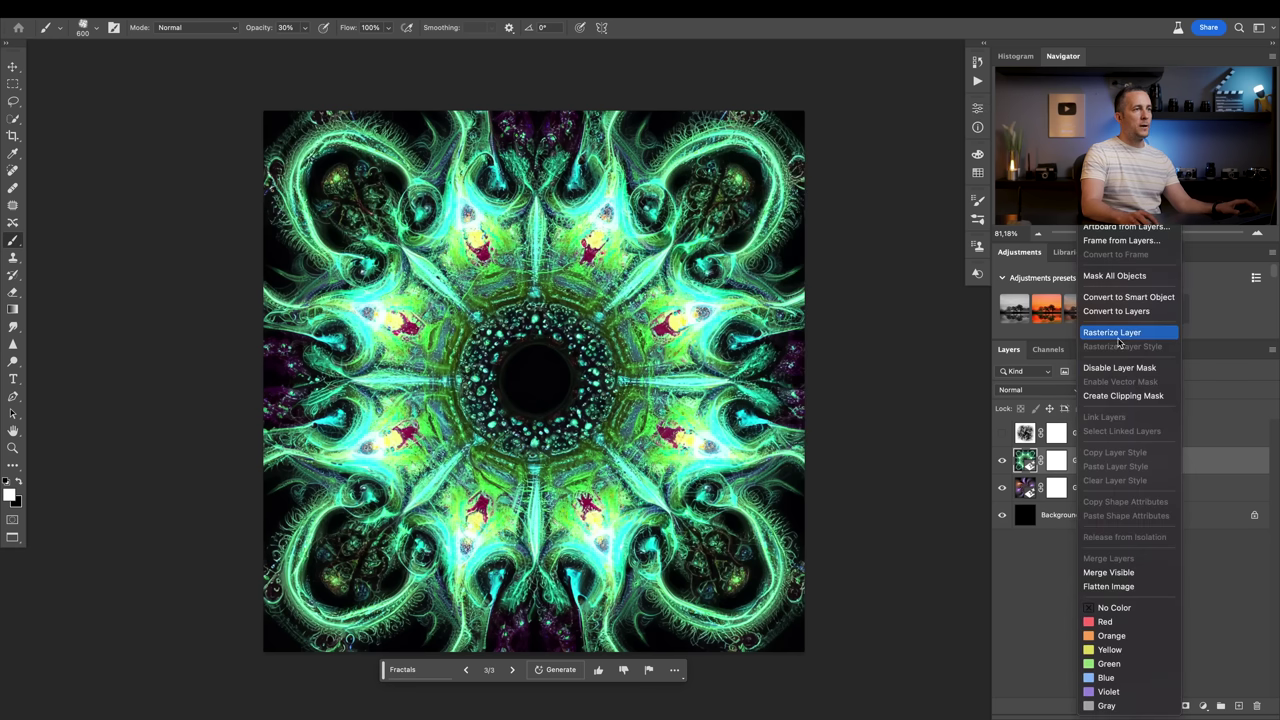
pyautogui.click(1150, 335)
pyautogui.rightClick(1160, 486)
pyautogui.click(1198, 332)
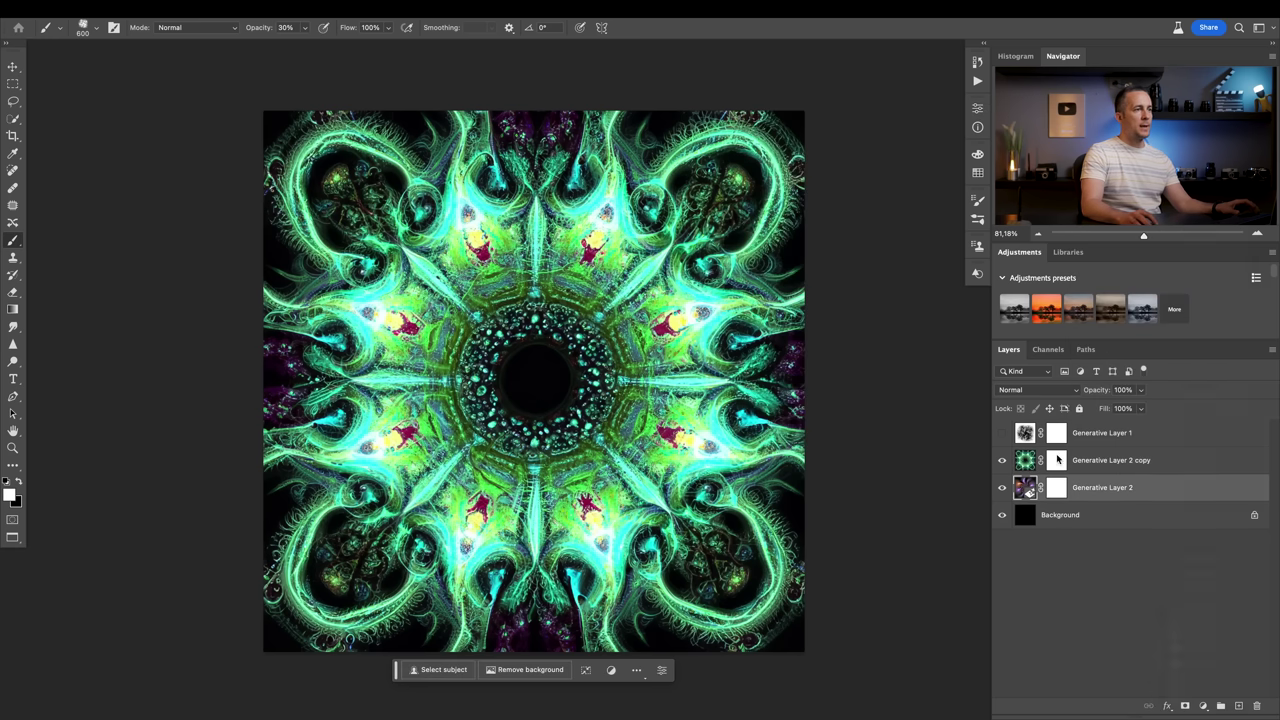
pyautogui.click(1028, 462)
pyautogui.hotkey('ctrl', 'shift', 'u')
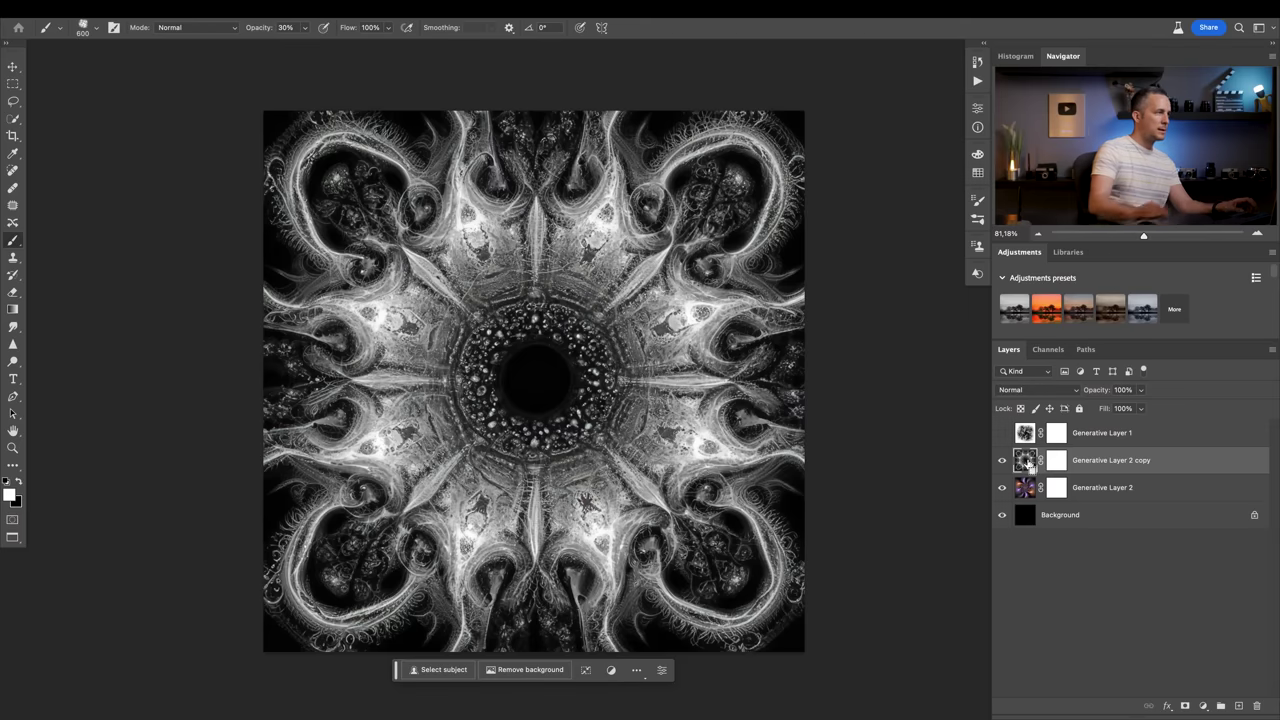
pyautogui.click(1018, 489)
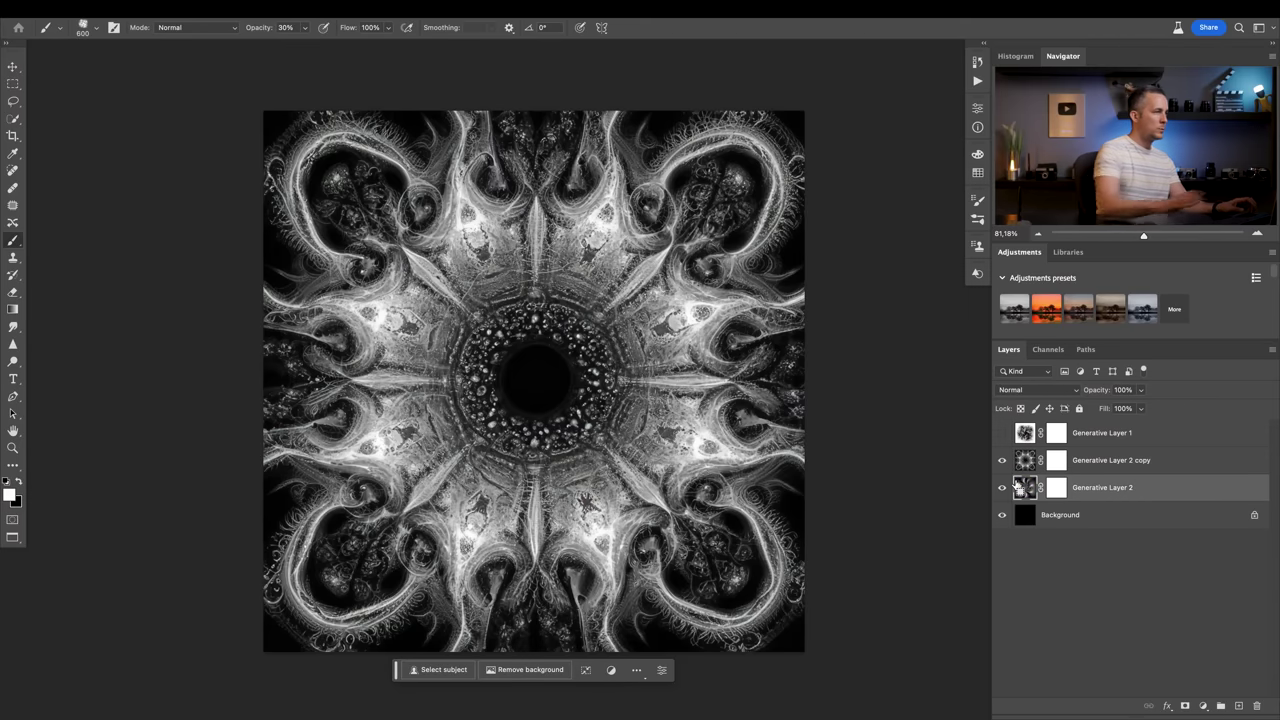
# Invert the swirl on Generative Layer 2 and apply Levels with black point 32 and white point 189.
pyautogui.click(1002, 460)
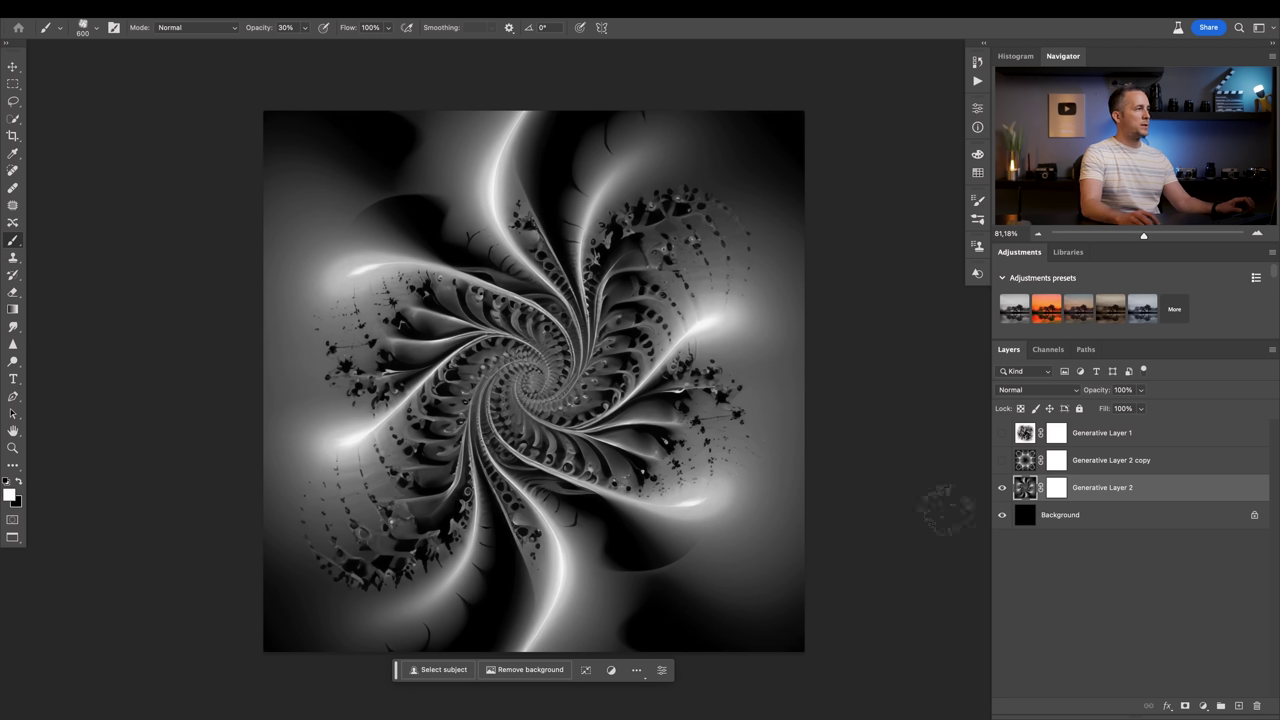
pyautogui.hotkey('ctrl', 'i')
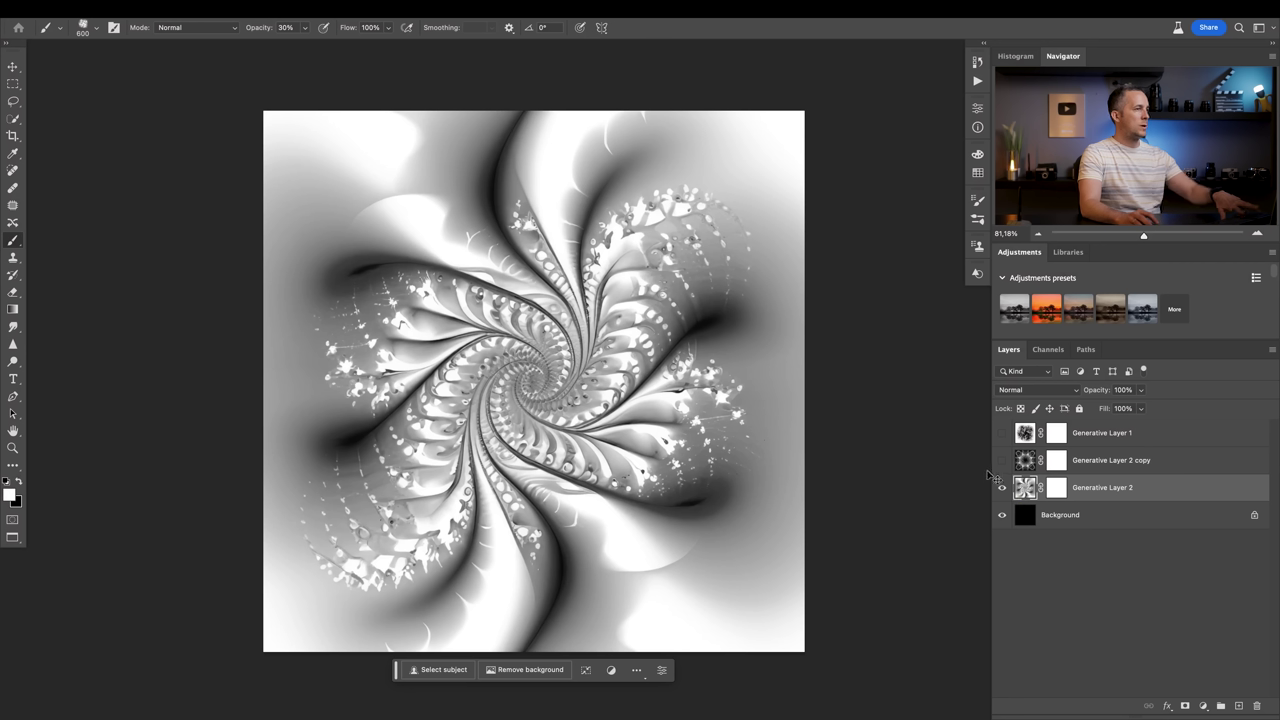
pyautogui.hotkey('ctrl', 'i')
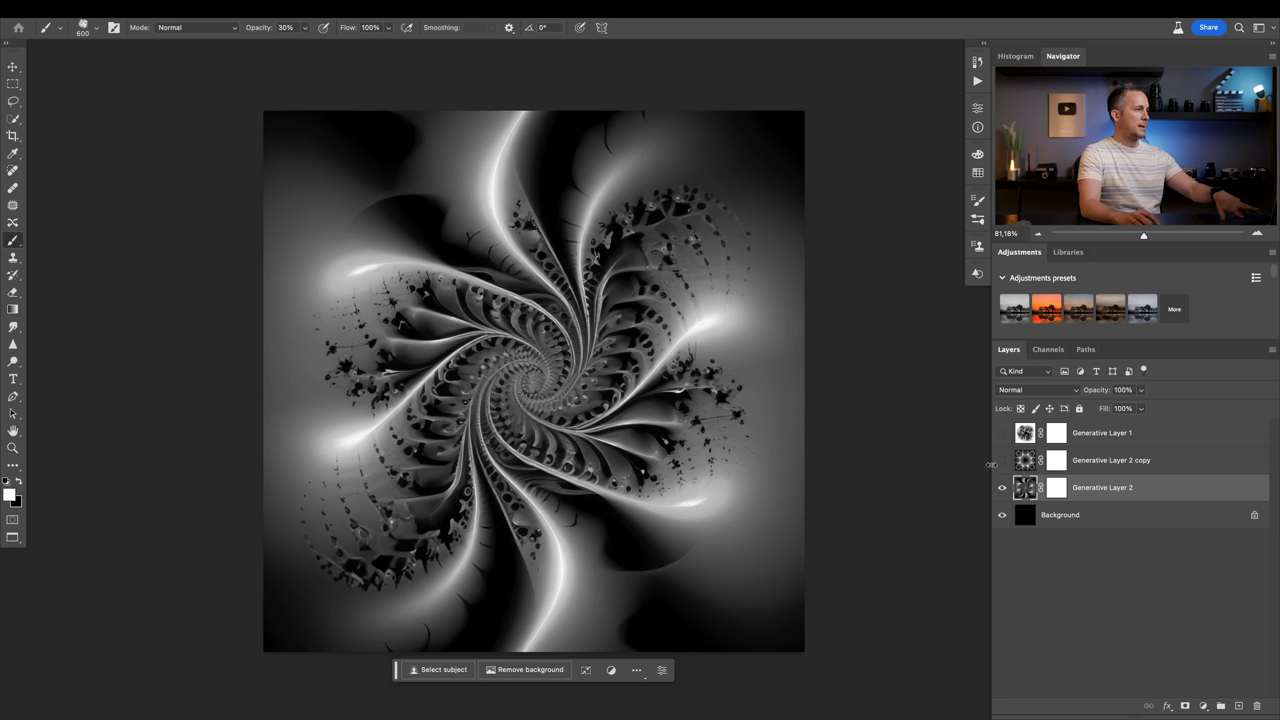
pyautogui.hotkey('ctrl', 'i')
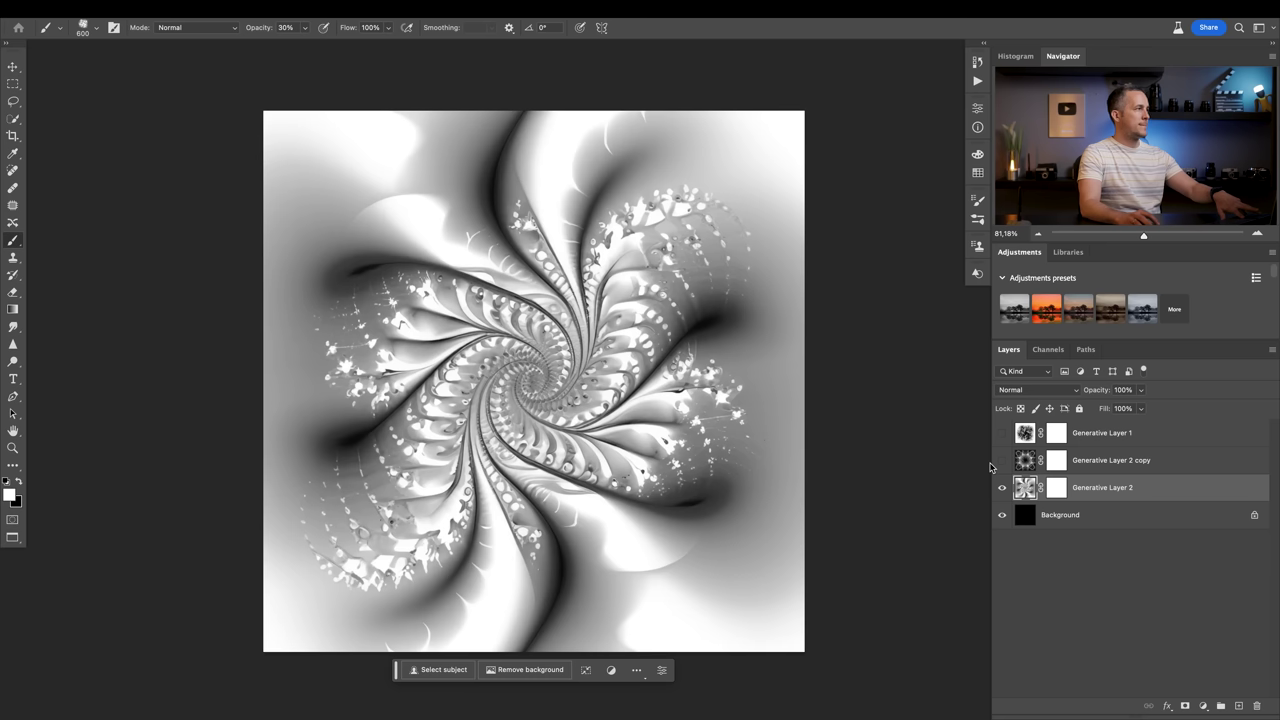
pyautogui.hotkey('ctrl', 'l')
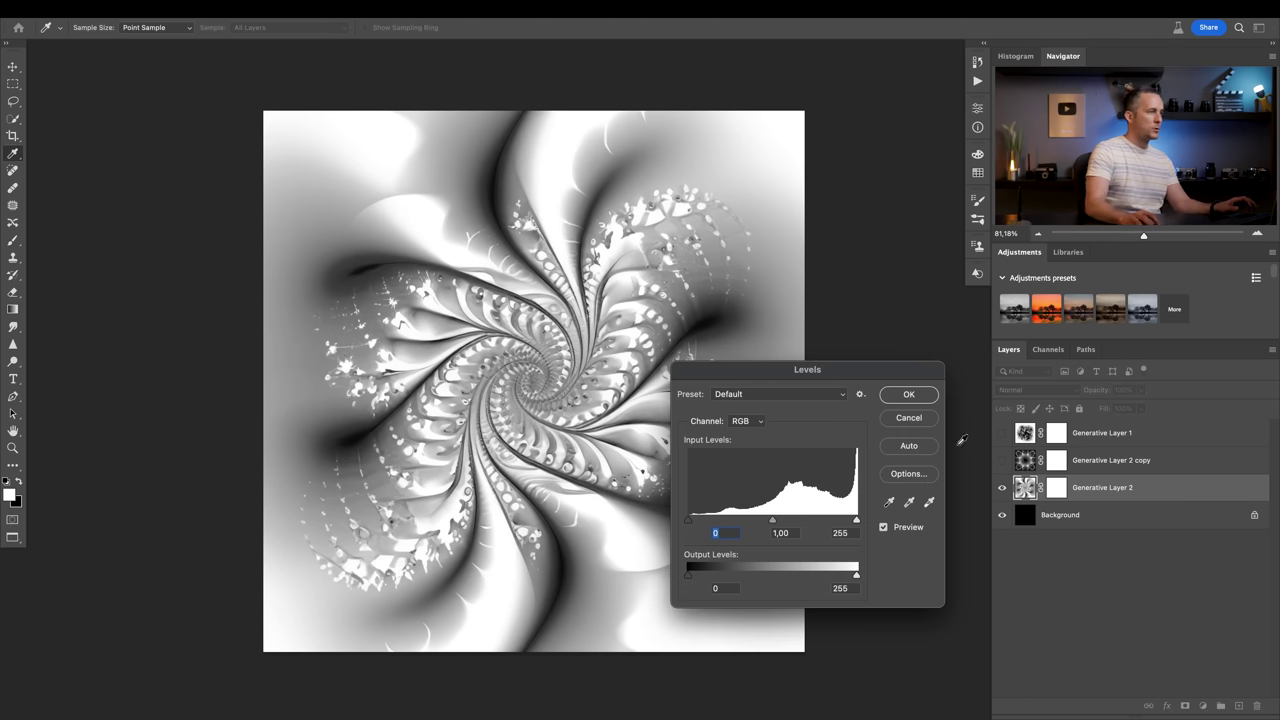
pyautogui.moveTo(896, 372); pyautogui.dragTo(1041, 377)
pyautogui.moveTo(839, 527)
pyautogui.mouseDown()
pyautogui.moveTo(855, 528)
pyautogui.moveTo(842, 528)
pyautogui.mouseUp()
pyautogui.moveTo(1002, 526); pyautogui.dragTo(904, 530)
pyautogui.click(1054, 399)
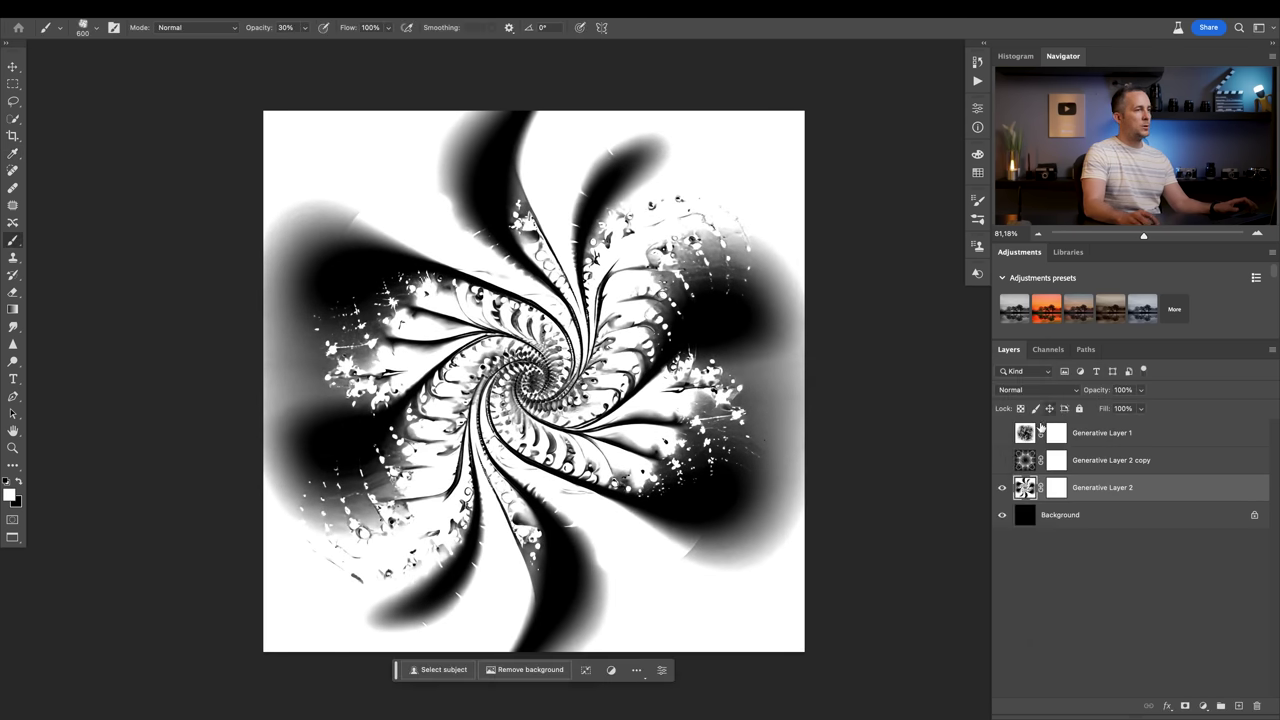
pyautogui.click(1003, 461)
# Invert the mandala copy and pull its Levels black and white points inward for crisp black lines.
pyautogui.click(1027, 460)
pyautogui.hotkey('ctrl', 'i')
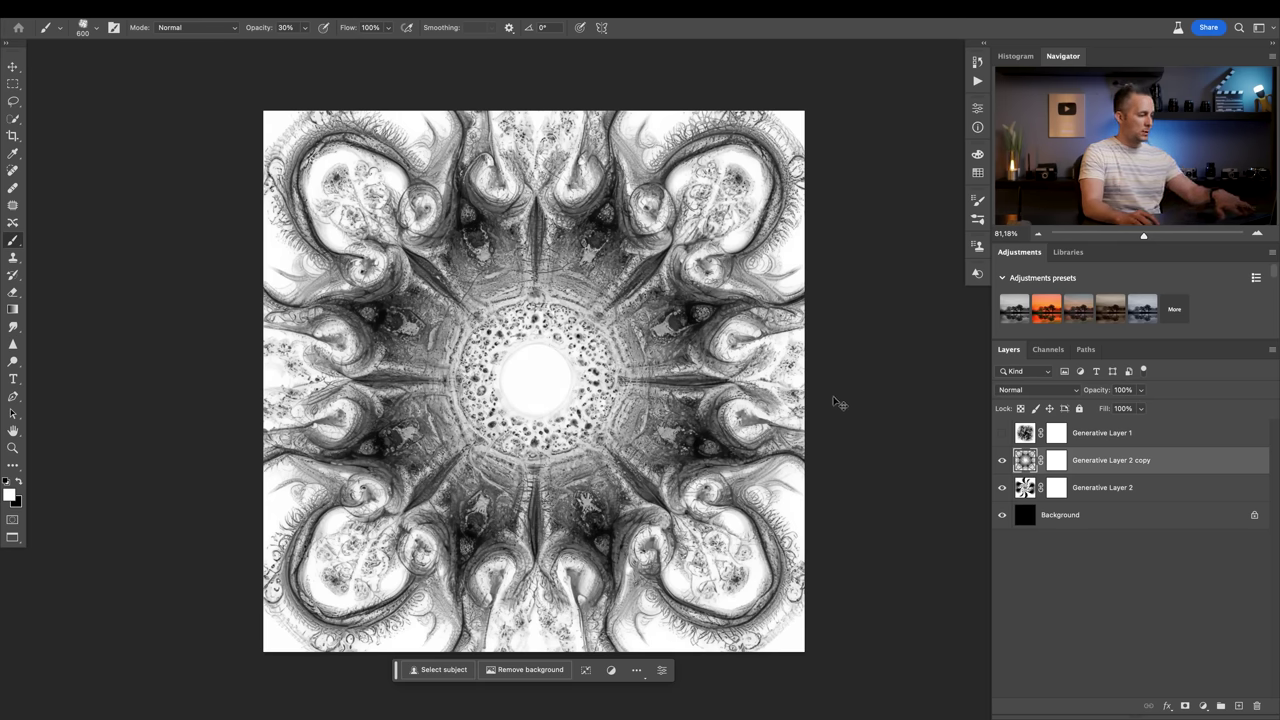
pyautogui.hotkey('ctrl', 'l')
pyautogui.moveTo(838, 528); pyautogui.dragTo(871, 527)
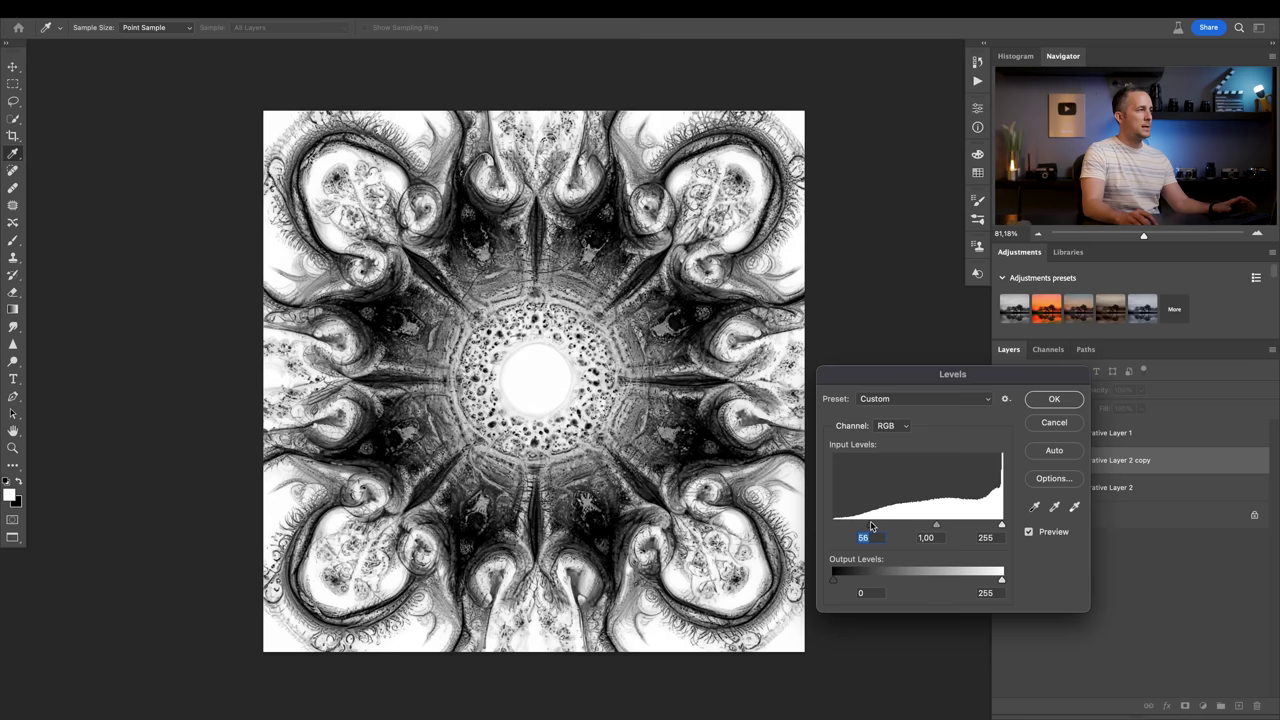
pyautogui.moveTo(1000, 527); pyautogui.dragTo(941, 536)
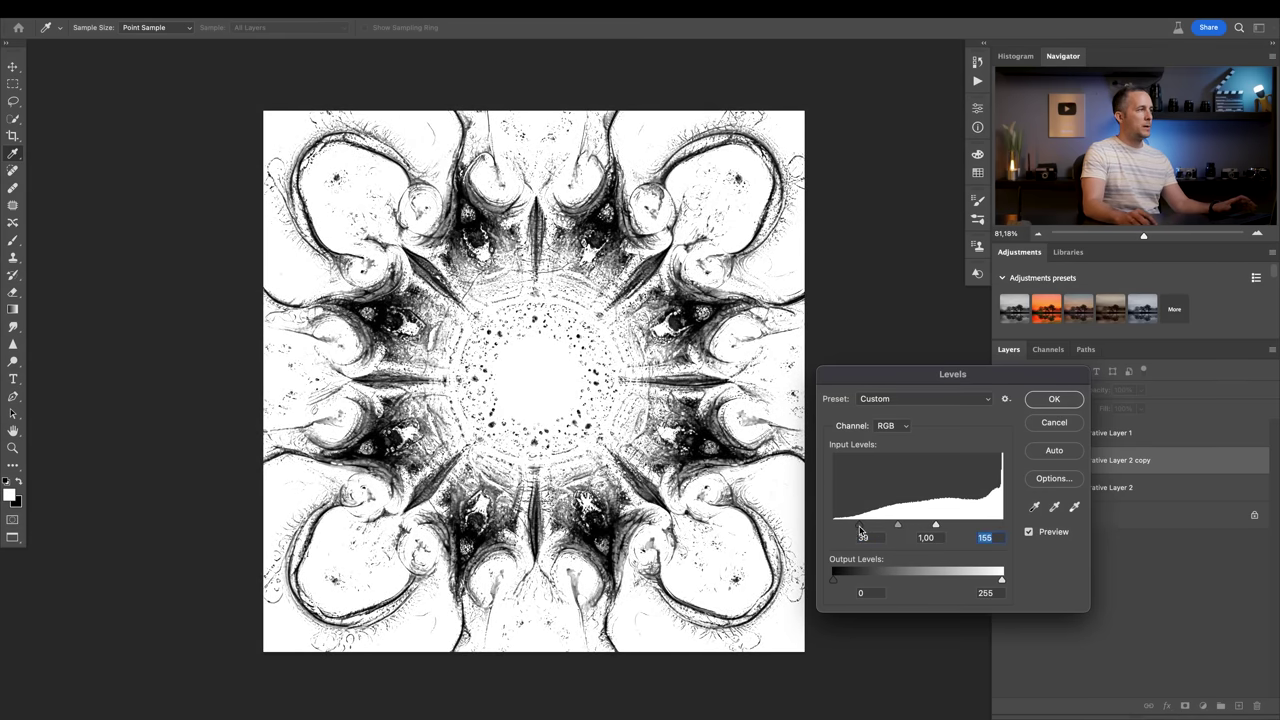
pyautogui.moveTo(858, 528); pyautogui.dragTo(872, 525)
pyautogui.click(1042, 402)
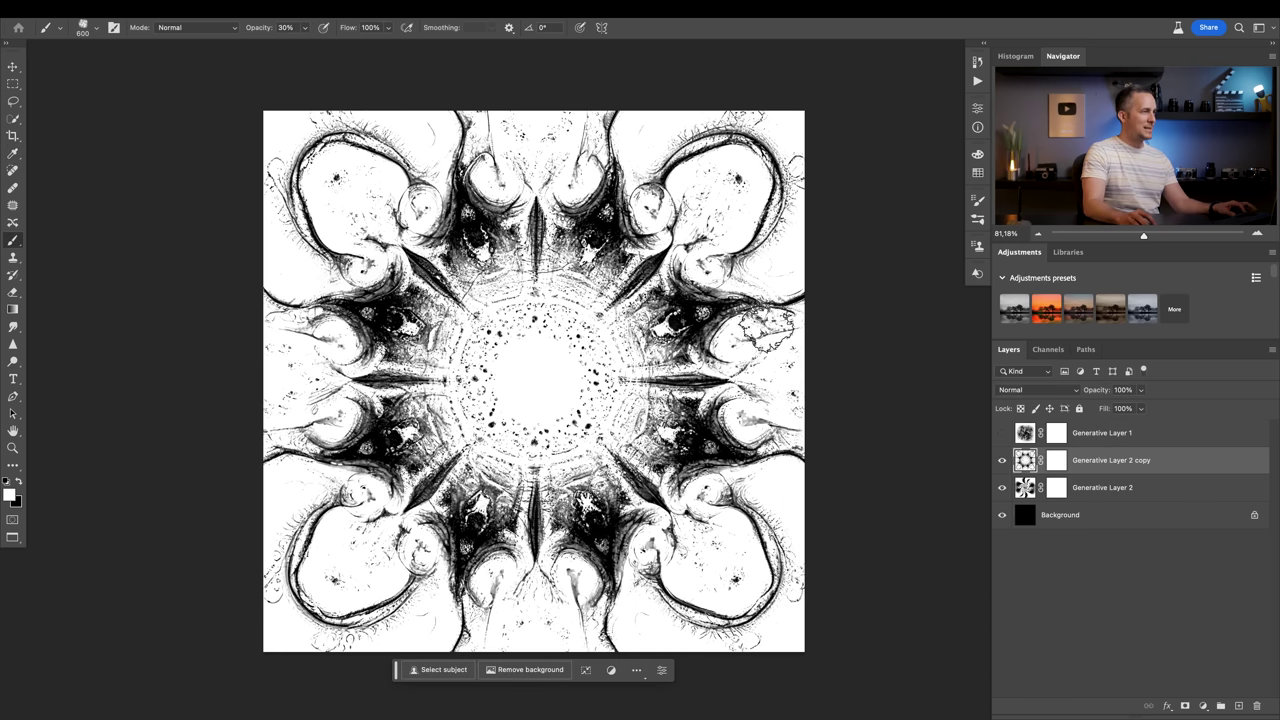
# Paint out the dark strokes along the mandala artwork's right edge.
pyautogui.rightClick(770, 278)
pyautogui.scroll(3, 859, 473)
pyautogui.press('Escape')
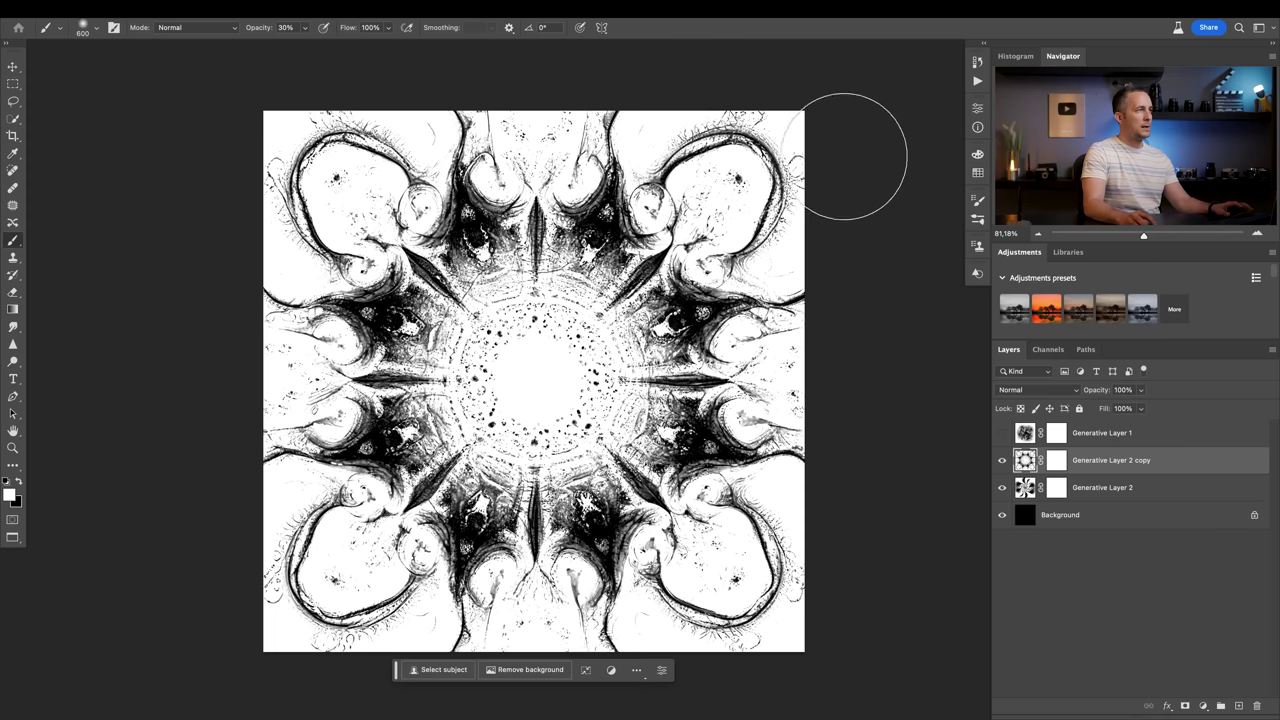
pyautogui.scroll(1, 740, 88)
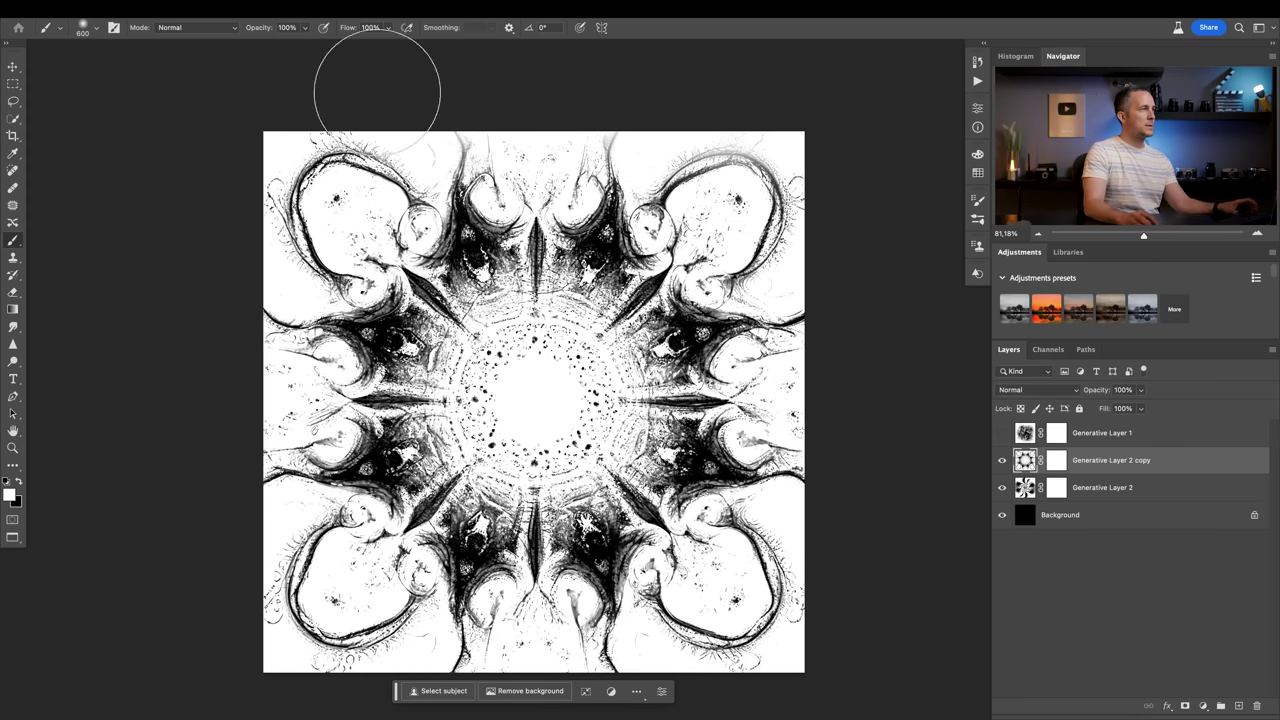
pyautogui.scroll(10, 603, 77)
pyautogui.scroll(-1, 407, 374)
pyautogui.scroll(-1, 407, 374)
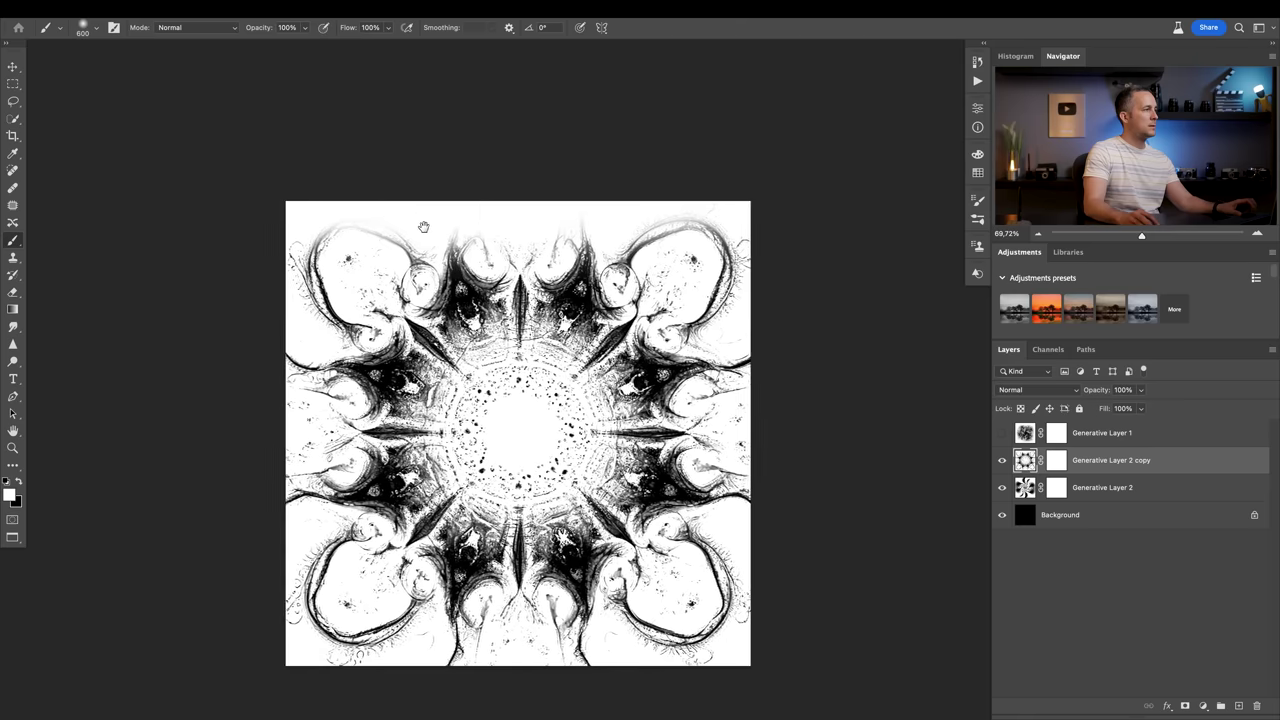
pyautogui.moveTo(796, 184)
pyautogui.mouseDown()
pyautogui.moveTo(800, 480)
pyautogui.moveTo(786, 363)
pyautogui.moveTo(824, 295)
pyautogui.mouseUp()
pyautogui.scroll(-3, 450, 640)
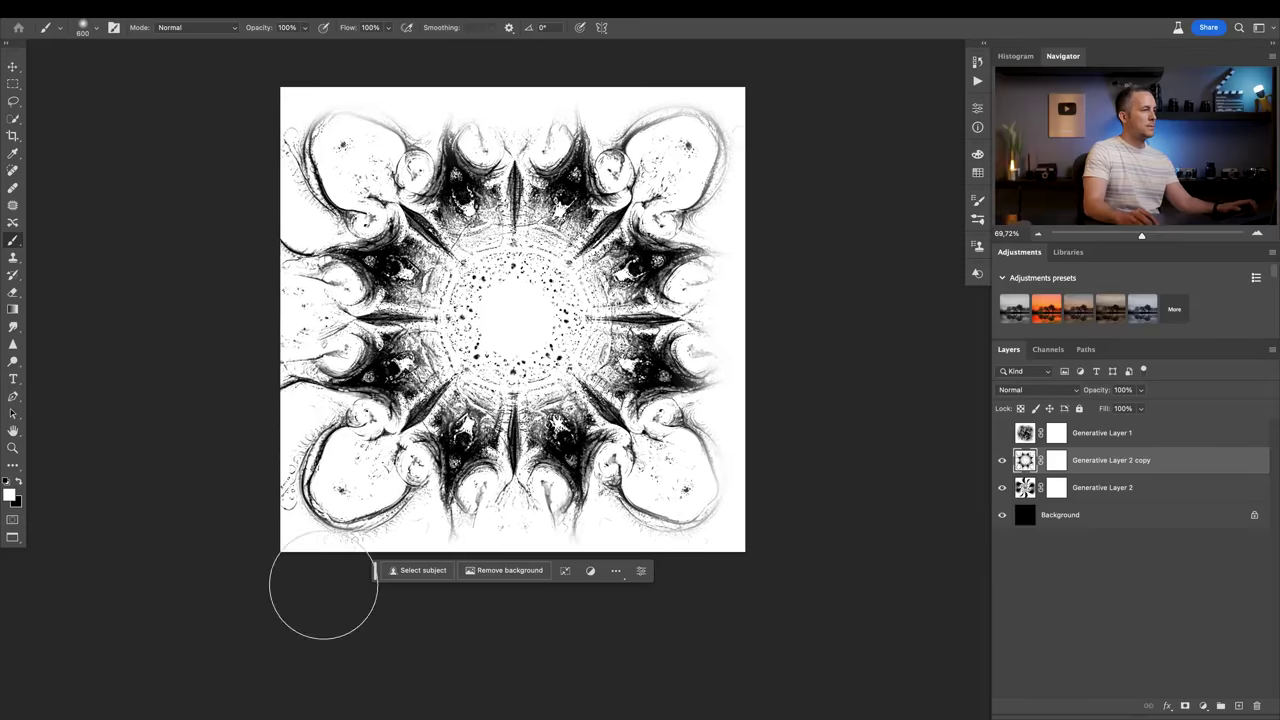
pyautogui.moveTo(123, 571); pyautogui.dragTo(290, 300)
pyautogui.scroll(2, 290, 300)
# Define the fractal artwork as a brush preset named 'Fractal 02'.
pyautogui.click(165, 8)
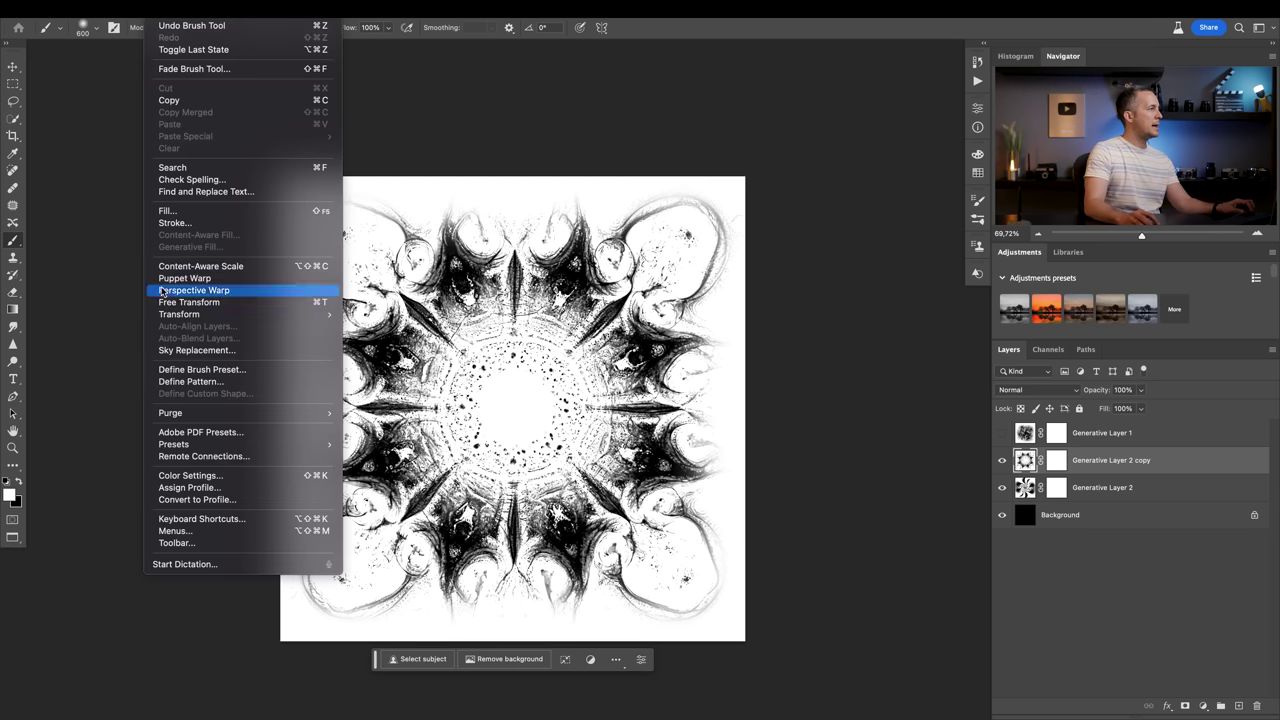
pyautogui.click(191, 371)
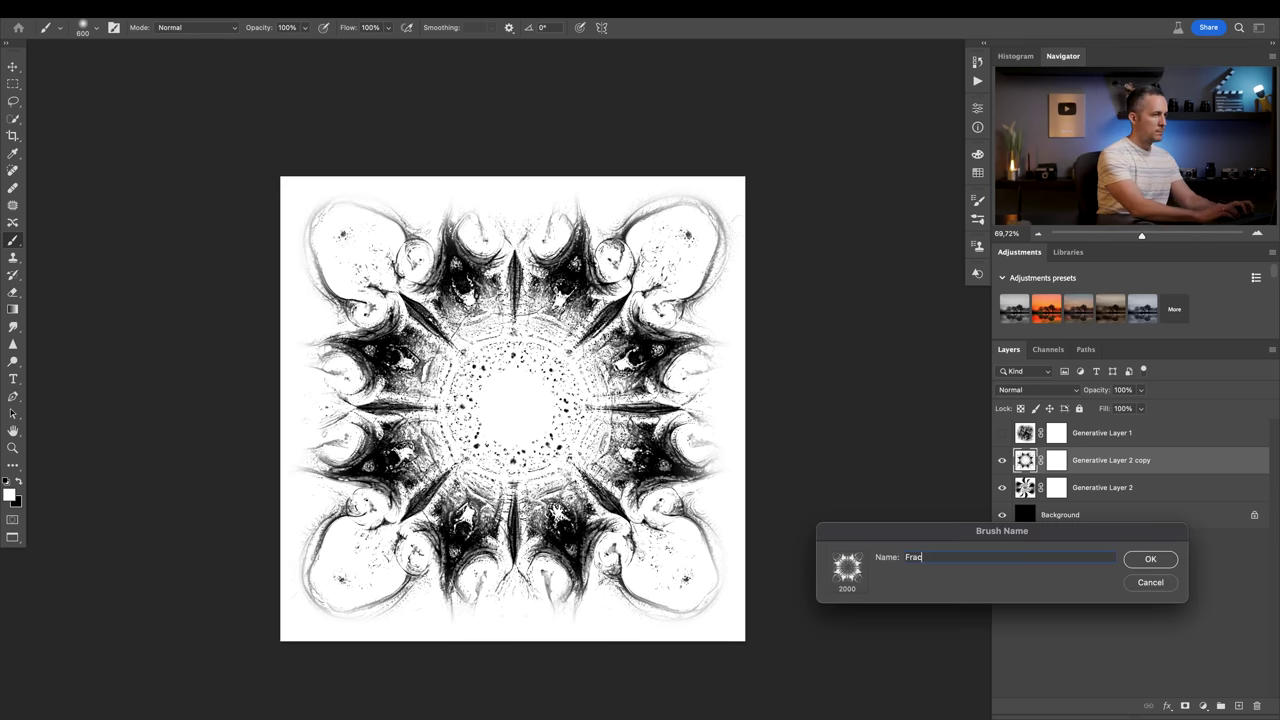
pyautogui.press('Return')
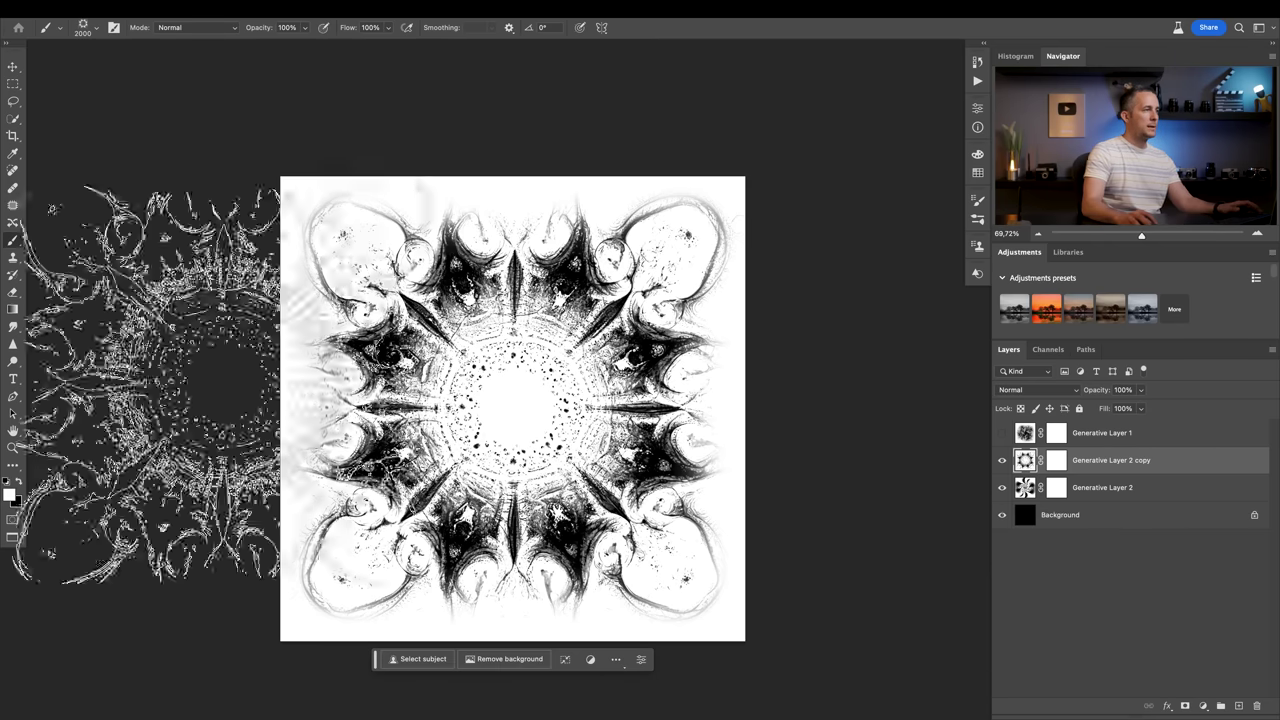
# Return to the snowy portrait, hide frosted Layer 2, add Layer 3 and shrink the brush to 400.
pyautogui.hotkey('ctrl', 'Tab')
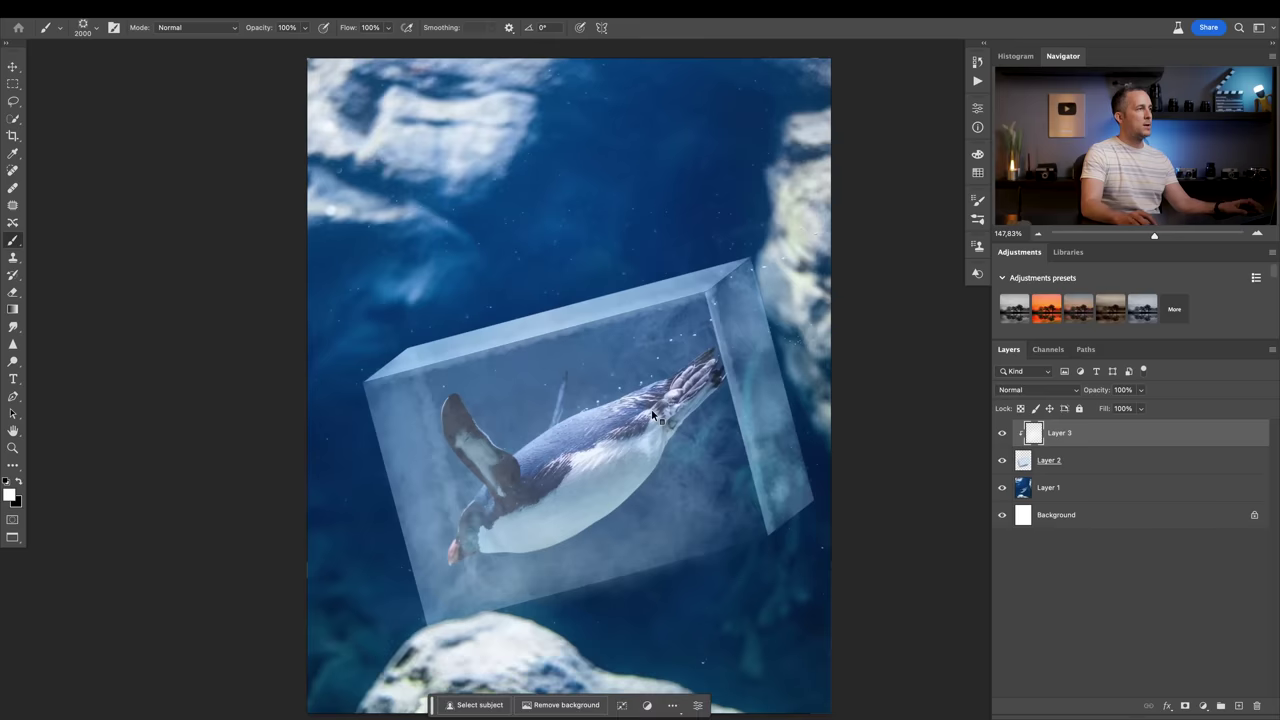
pyautogui.hotkey('ctrl', 'Tab')
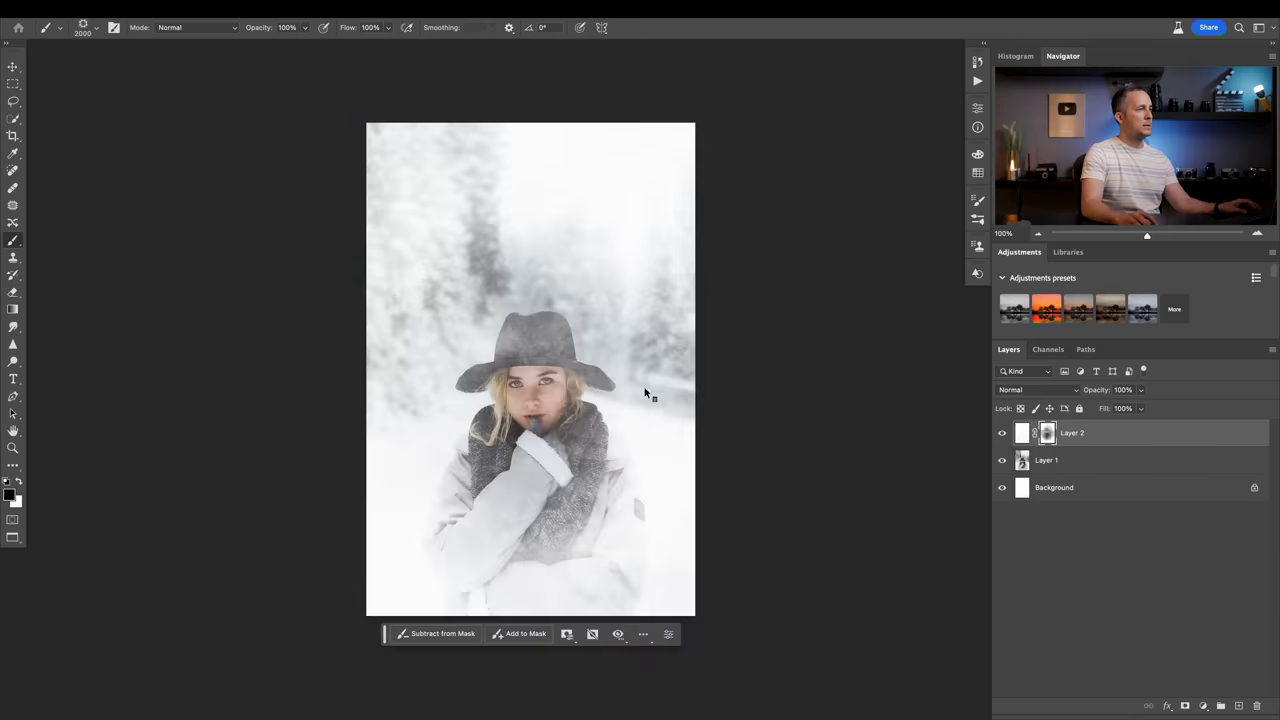
pyautogui.click(1002, 433)
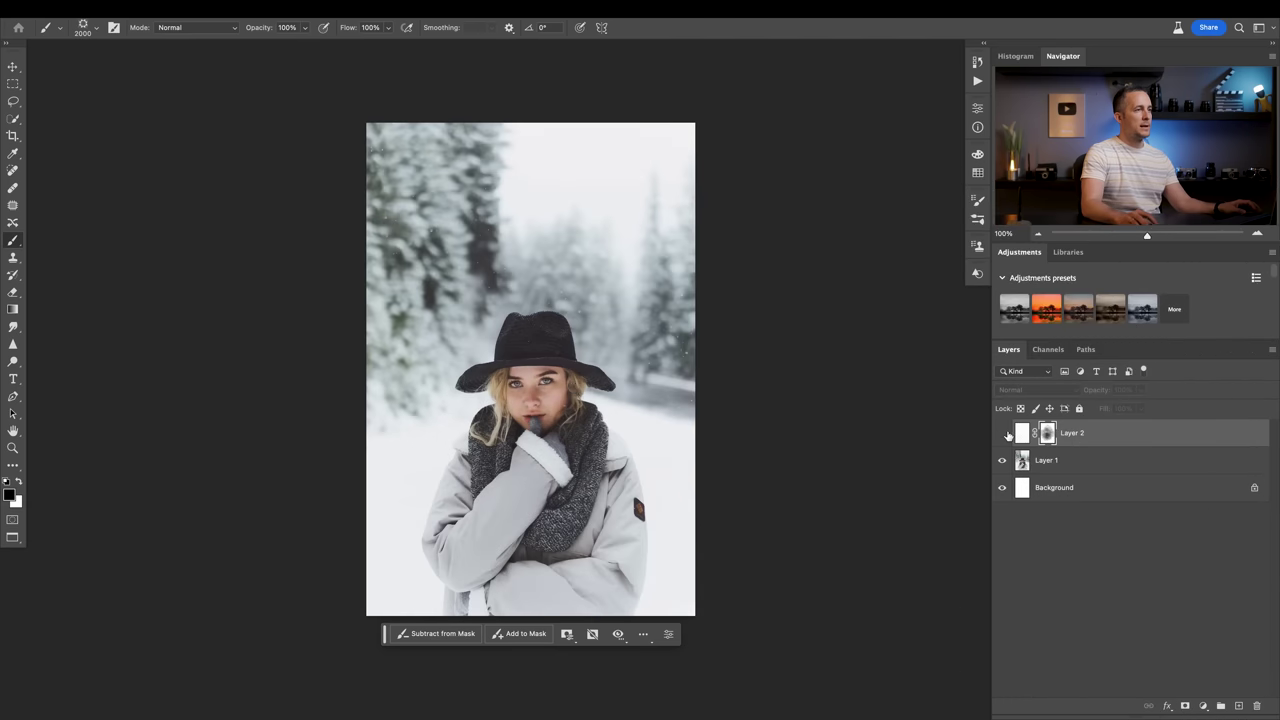
pyautogui.click(1239, 706)
pyautogui.press('[')
pyautogui.press('[')
pyautogui.press('[')
pyautogui.press('[')
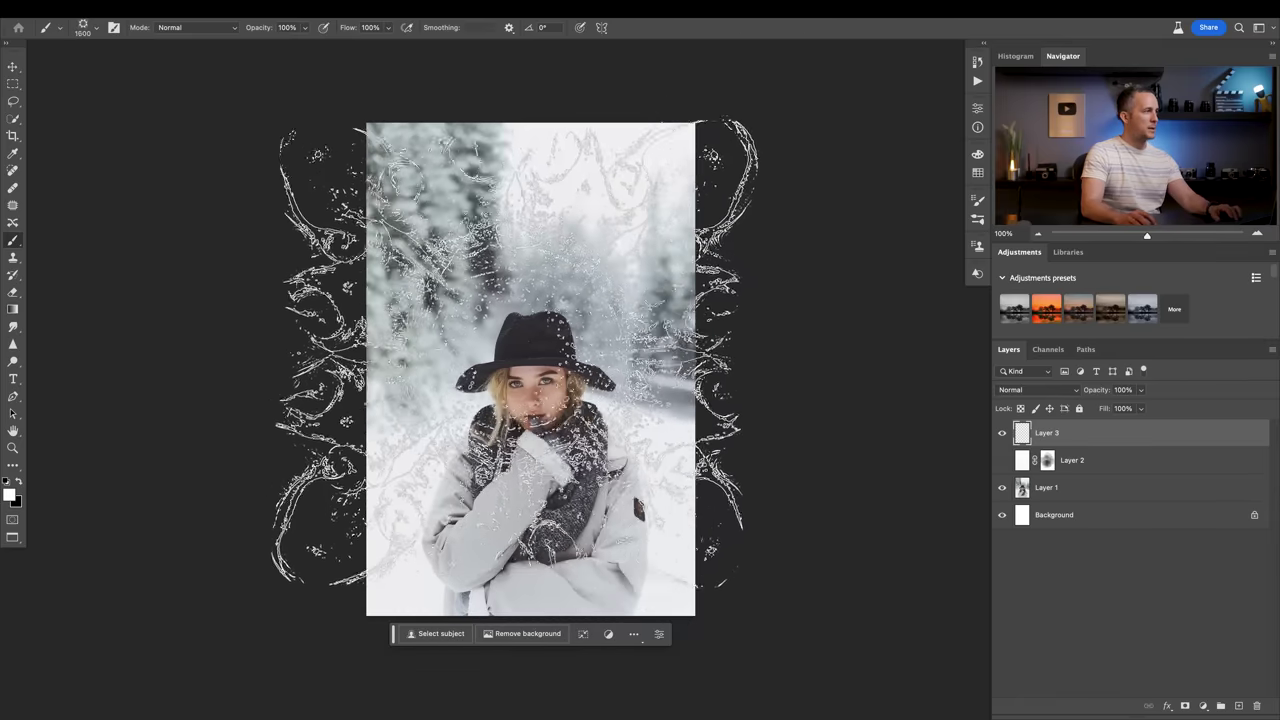
pyautogui.press('[')
pyautogui.press('[')
pyautogui.press('[')
pyautogui.press('[')
pyautogui.press('[')
pyautogui.press('[')
pyautogui.press('[')
pyautogui.press('[')
pyautogui.press('[')
pyautogui.press('[')
pyautogui.press('[')
pyautogui.press('[')
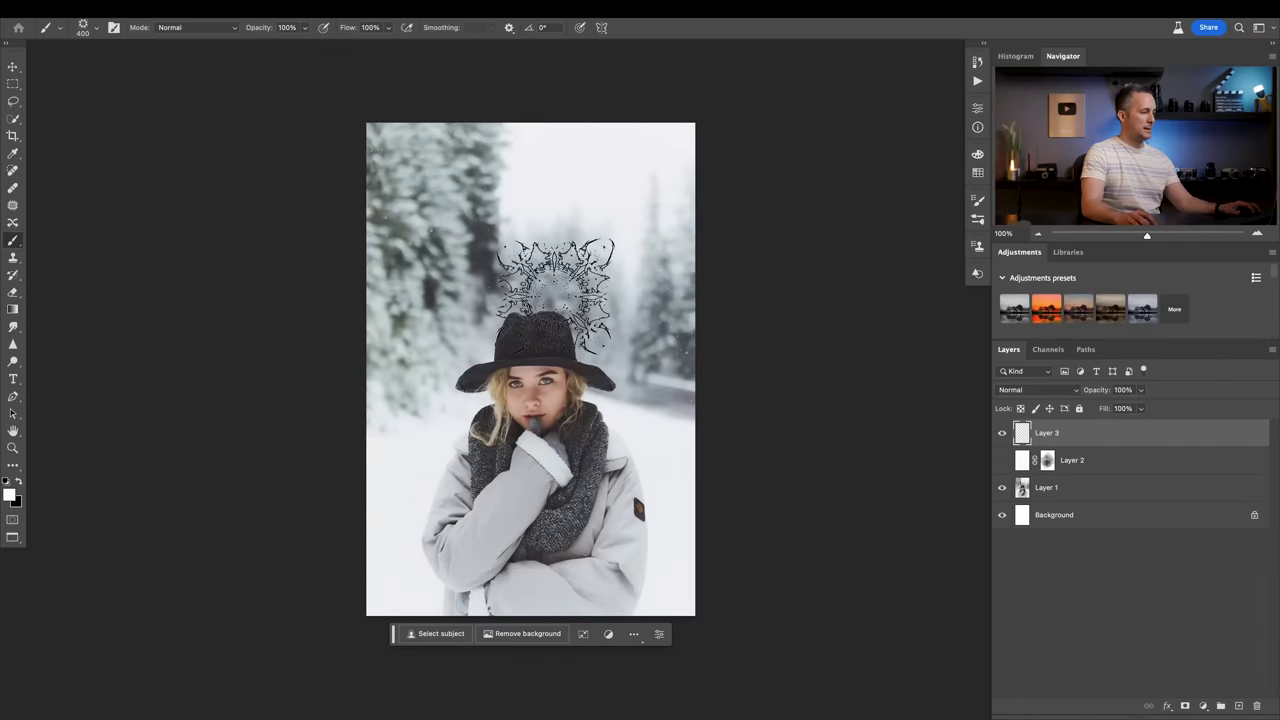
# Give the fractal brush 100% angle jitter, 60% opacity jitter and 76% scattering.
pyautogui.click(977, 202)
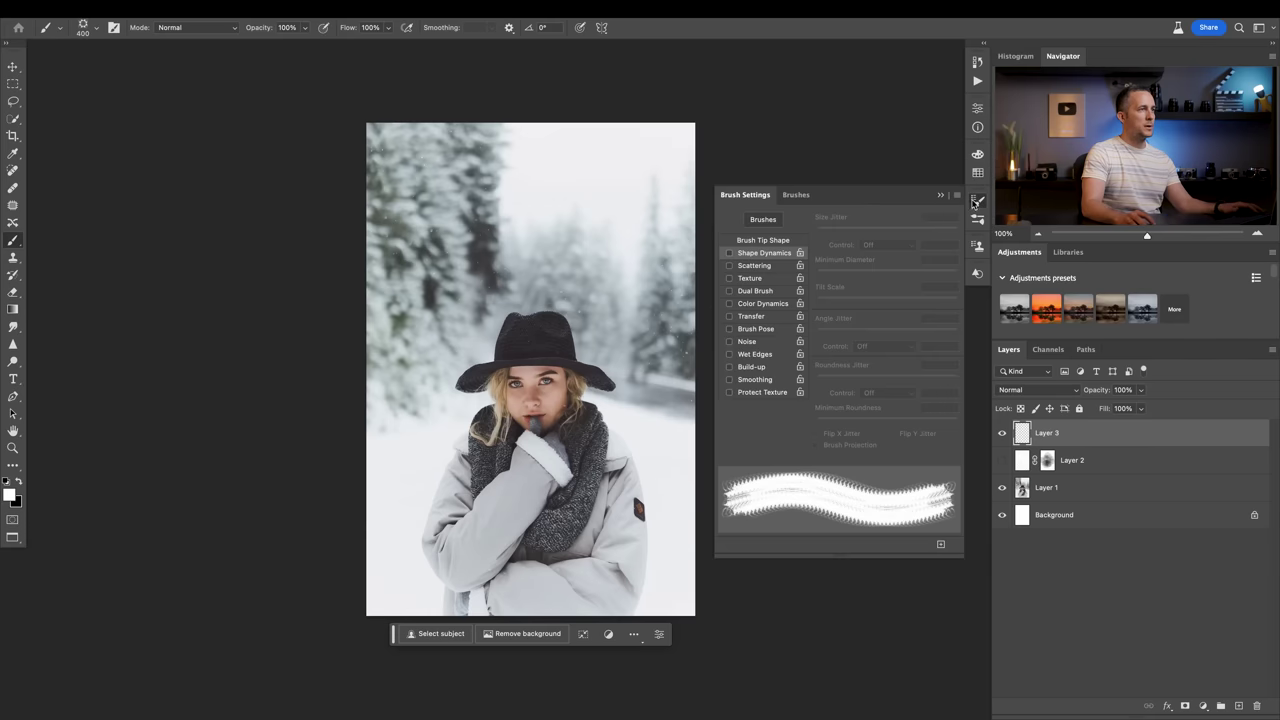
pyautogui.click(739, 252)
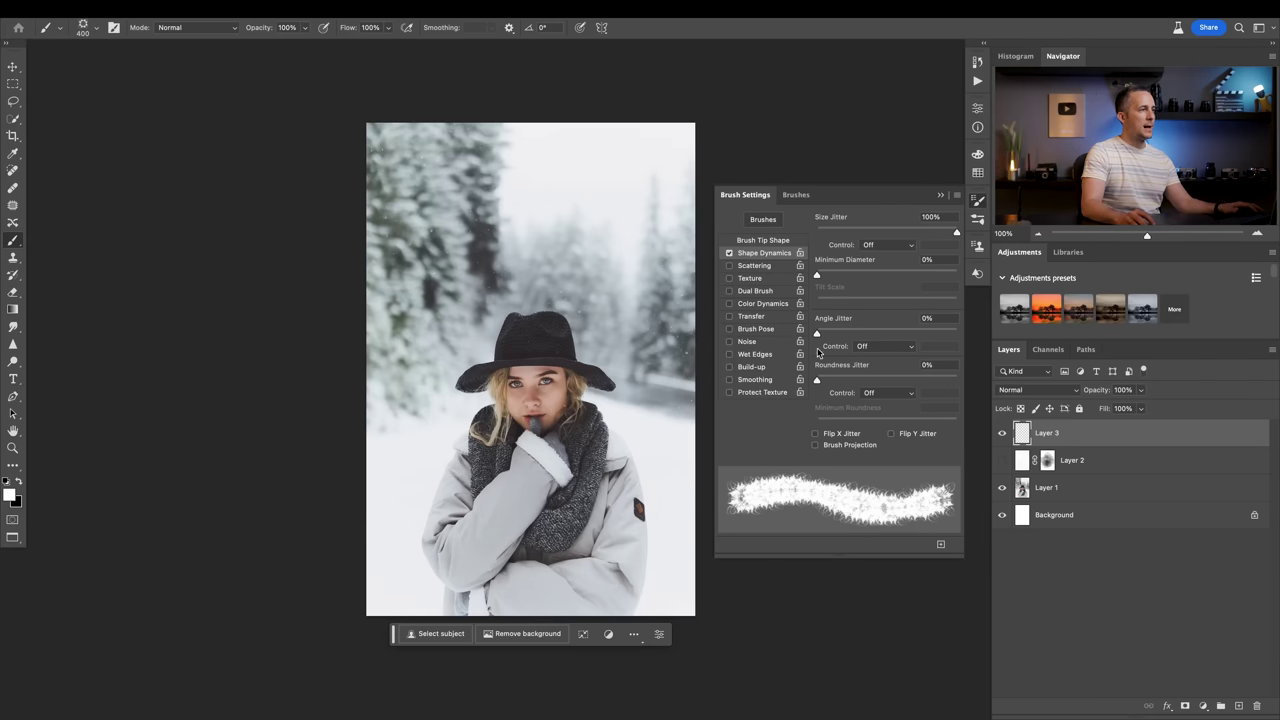
pyautogui.moveTo(818, 334); pyautogui.dragTo(956, 334)
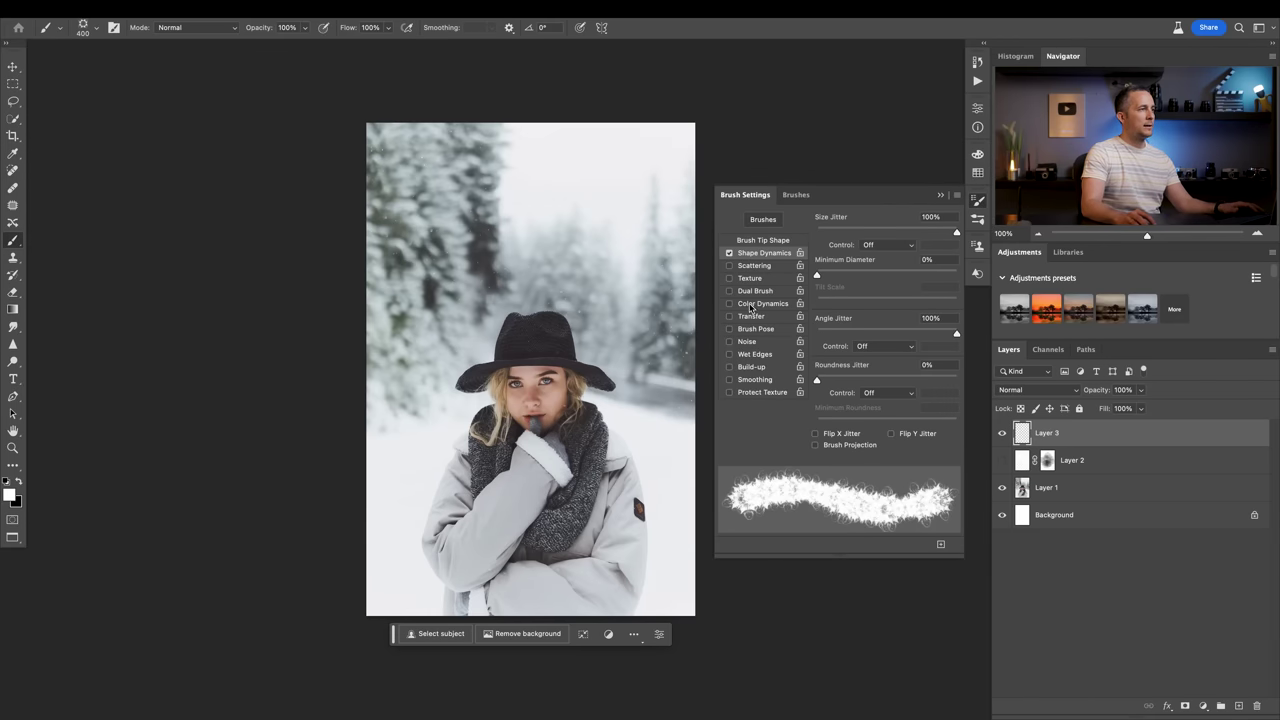
pyautogui.click(750, 317)
pyautogui.moveTo(866, 233); pyautogui.dragTo(882, 233)
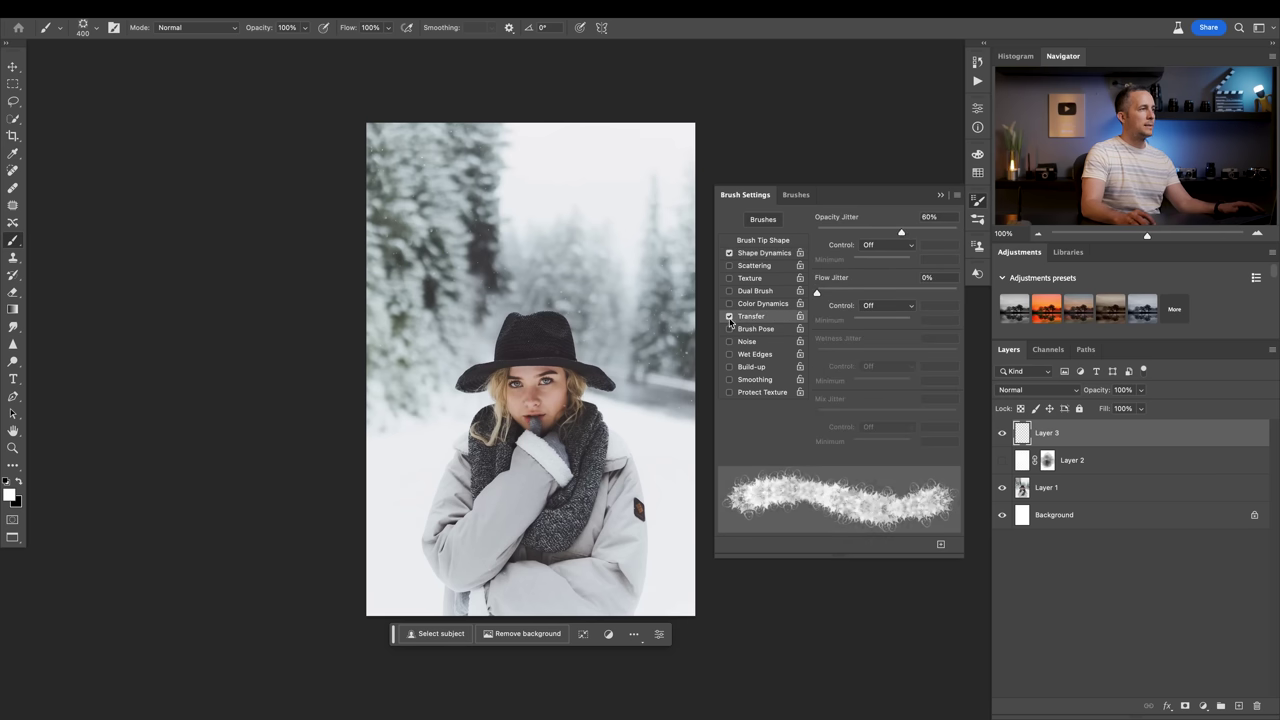
pyautogui.click(752, 265)
pyautogui.moveTo(826, 233); pyautogui.dragTo(829, 233)
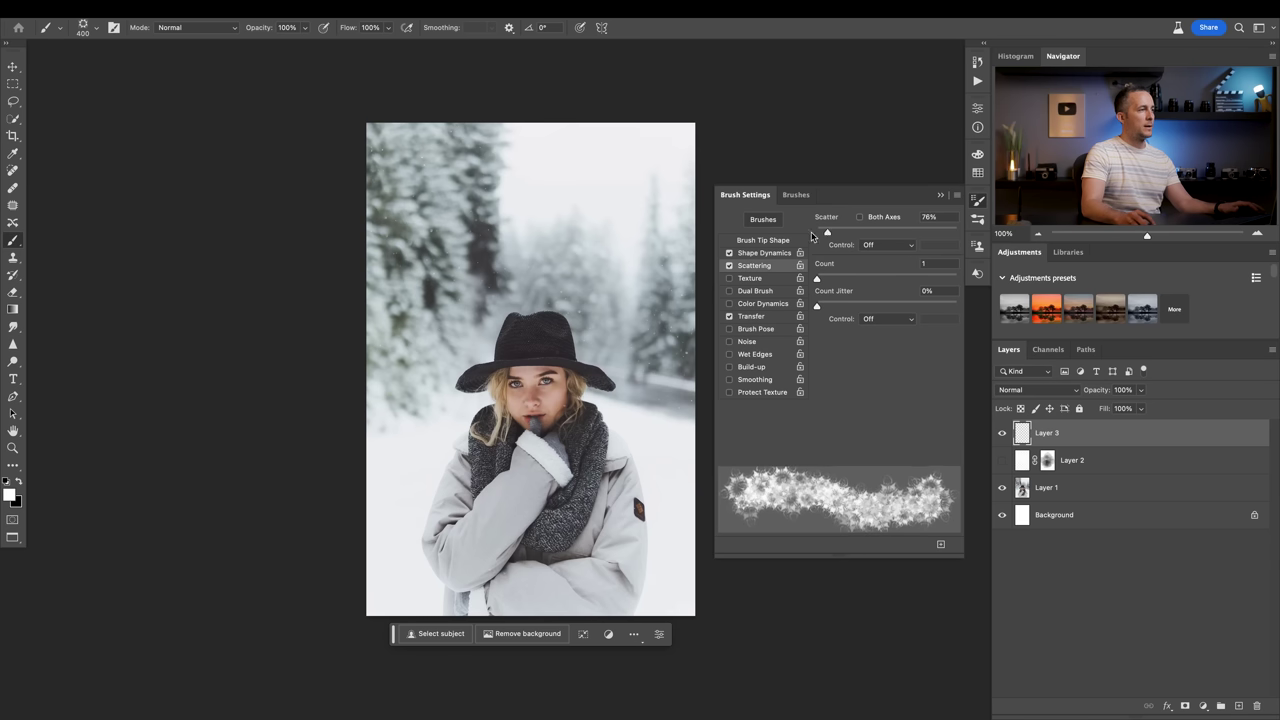
# Paint white frost over the portrait on Layer 3, undo it, and enlarge the brush to 800.
pyautogui.moveTo(575, 357)
pyautogui.mouseDown()
pyautogui.moveTo(543, 340)
pyautogui.moveTo(555, 228)
pyautogui.moveTo(560, 285)
pyautogui.moveTo(487, 180)
pyautogui.moveTo(380, 355)
pyautogui.moveTo(505, 578)
pyautogui.moveTo(660, 510)
pyautogui.moveTo(614, 157)
pyautogui.mouseUp()
pyautogui.hotkey('ctrl', 'z')
pyautogui.press(']')
pyautogui.press(']')
pyautogui.press(']')
pyautogui.press(']')
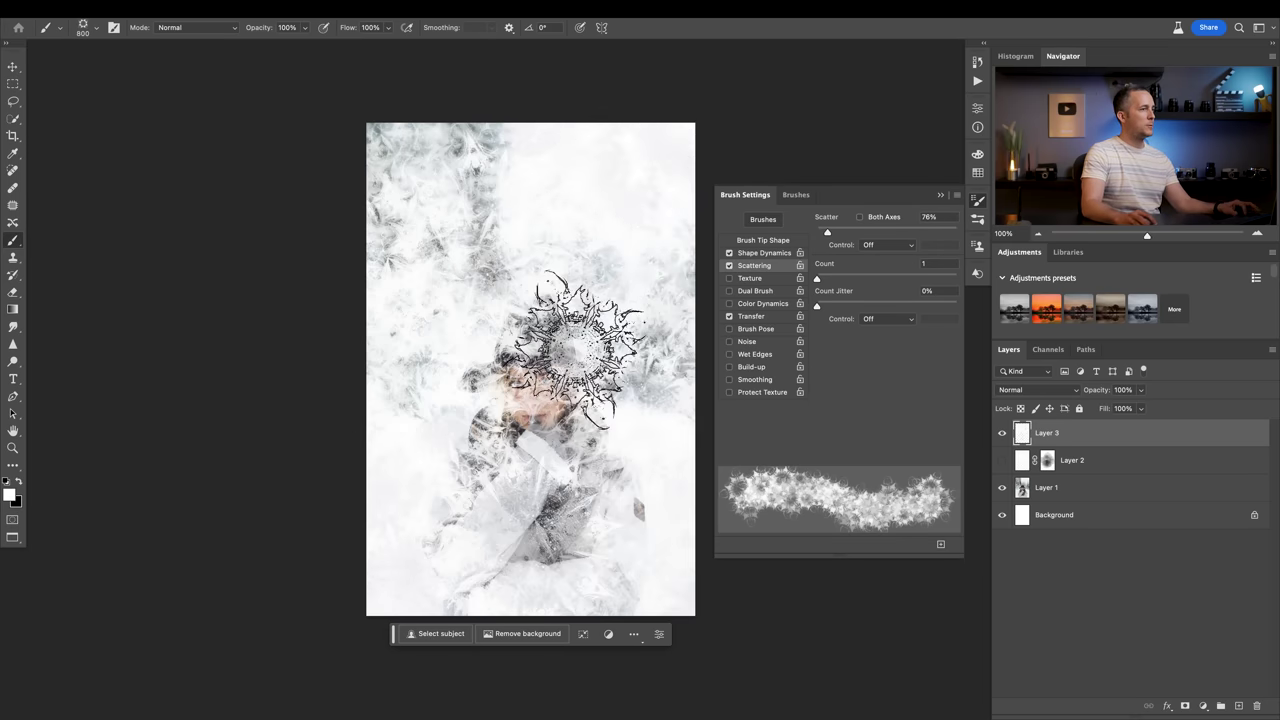
# Enable Dual Brush with the 284 tip and add a layer mask to Layer 3.
pyautogui.click(756, 290)
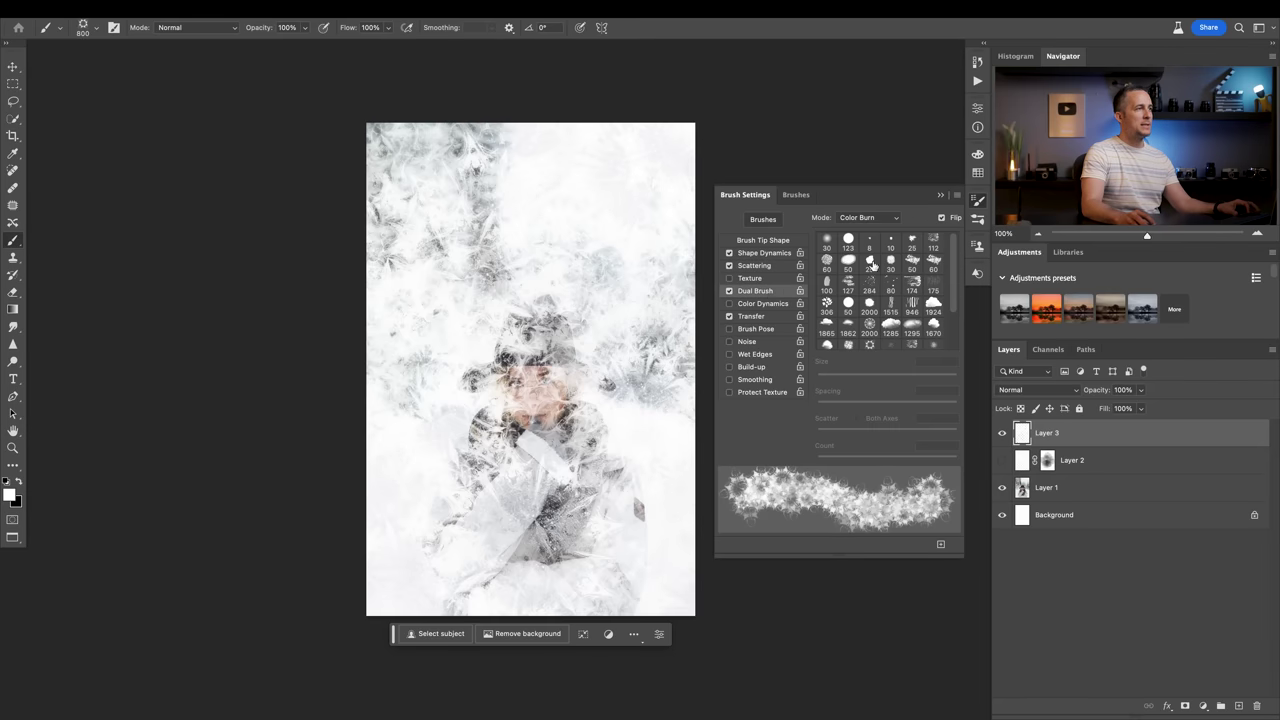
pyautogui.click(891, 266)
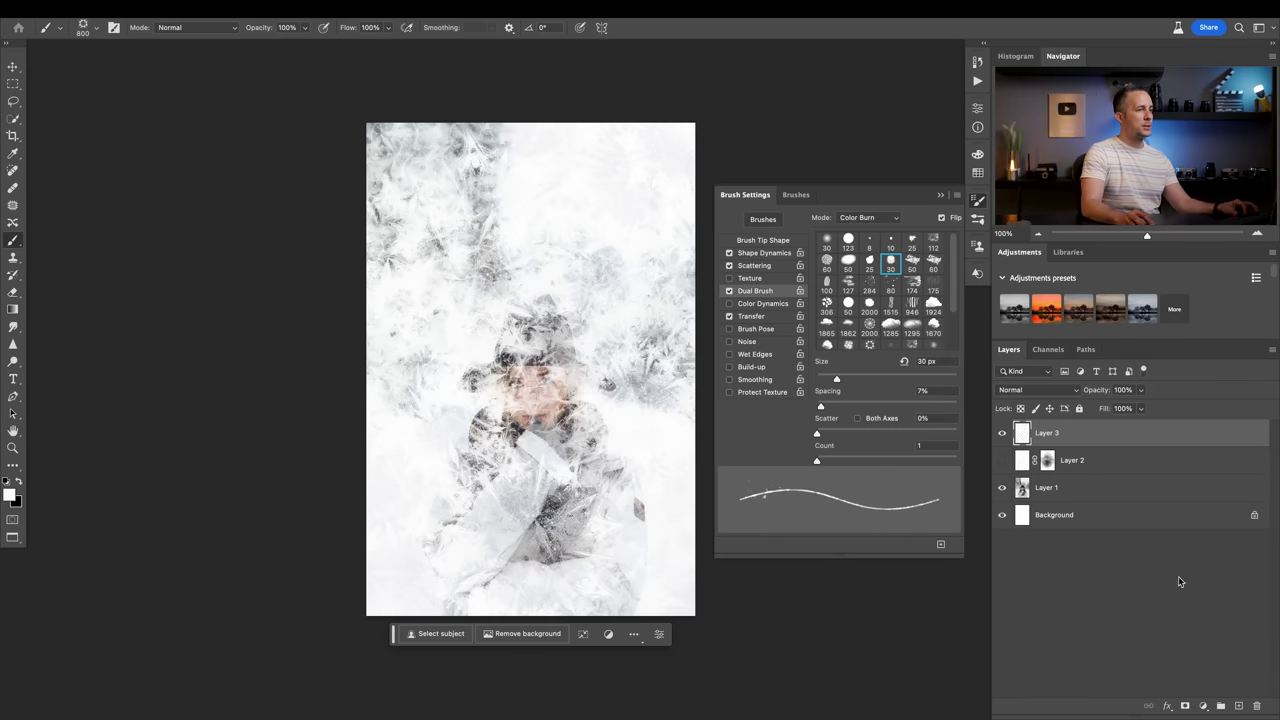
pyautogui.click(1186, 706)
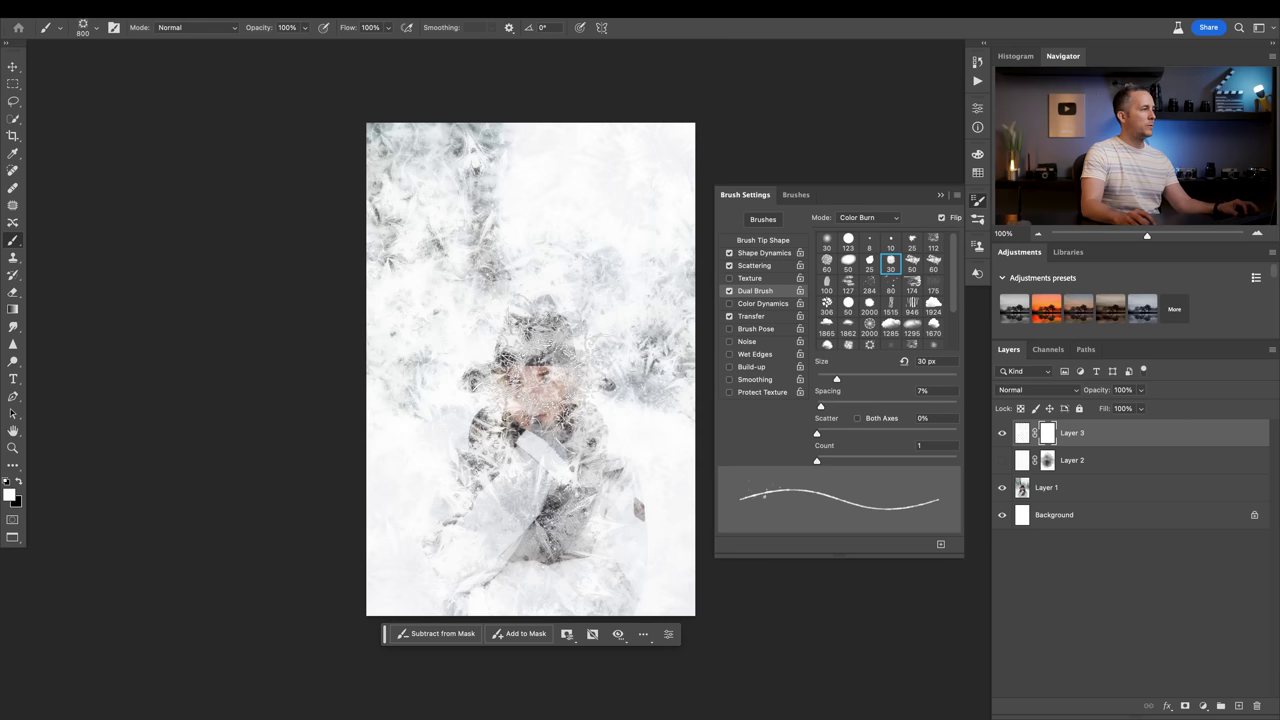
# Test-mask frost around the woman's head, then fill the mask white to restore all frost.
pyautogui.moveTo(535, 370)
pyautogui.mouseDown()
pyautogui.moveTo(487, 370)
pyautogui.moveTo(587, 370)
pyautogui.moveTo(530, 402)
pyautogui.moveTo(482, 342)
pyautogui.moveTo(567, 260)
pyautogui.moveTo(510, 180)
pyautogui.moveTo(427, 260)
pyautogui.moveTo(492, 362)
pyautogui.moveTo(487, 440)
pyautogui.moveTo(432, 378)
pyautogui.moveTo(567, 365)
pyautogui.moveTo(582, 295)
pyautogui.moveTo(464, 410)
pyautogui.moveTo(537, 440)
pyautogui.moveTo(427, 395)
pyautogui.moveTo(602, 370)
pyautogui.moveTo(500, 335)
pyautogui.moveTo(542, 330)
pyautogui.moveTo(517, 400)
pyautogui.moveTo(567, 300)
pyautogui.moveTo(482, 360)
pyautogui.moveTo(587, 360)
pyautogui.moveTo(612, 390)
pyautogui.moveTo(482, 420)
pyautogui.moveTo(512, 365)
pyautogui.moveTo(477, 400)
pyautogui.moveTo(577, 335)
pyautogui.moveTo(532, 390)
pyautogui.moveTo(512, 310)
pyautogui.moveTo(527, 305)
pyautogui.moveTo(447, 315)
pyautogui.moveTo(482, 265)
pyautogui.moveTo(515, 275)
pyautogui.mouseUp()
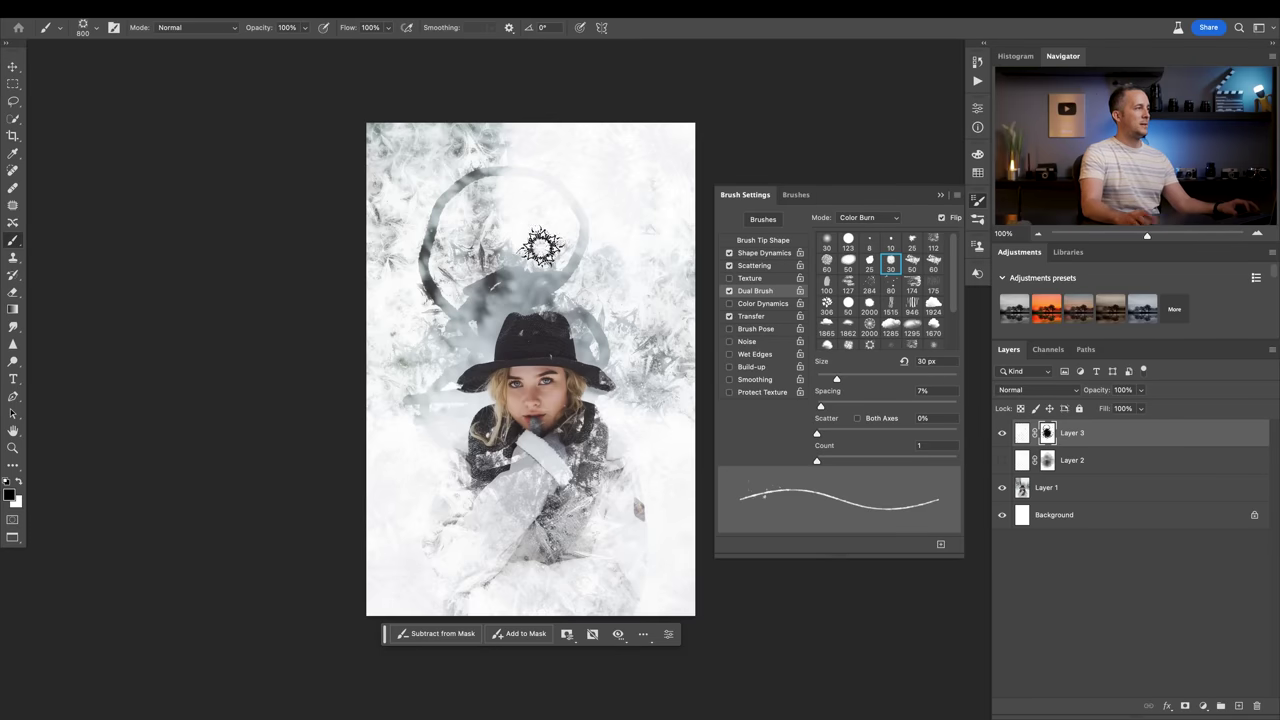
pyautogui.keyDown('ctrl'); pyautogui.click(538, 255); pyautogui.keyUp('ctrl')
pyautogui.moveTo(515, 250)
pyautogui.mouseDown()
pyautogui.moveTo(362, 270)
pyautogui.moveTo(401, 378)
pyautogui.moveTo(392, 178)
pyautogui.moveTo(423, 157)
pyautogui.moveTo(395, 352)
pyautogui.moveTo(418, 200)
pyautogui.mouseUp()
pyautogui.hotkey('ctrl', '0')
pyautogui.hotkey('ctrl', 'BackSpace')
pyautogui.press('x')
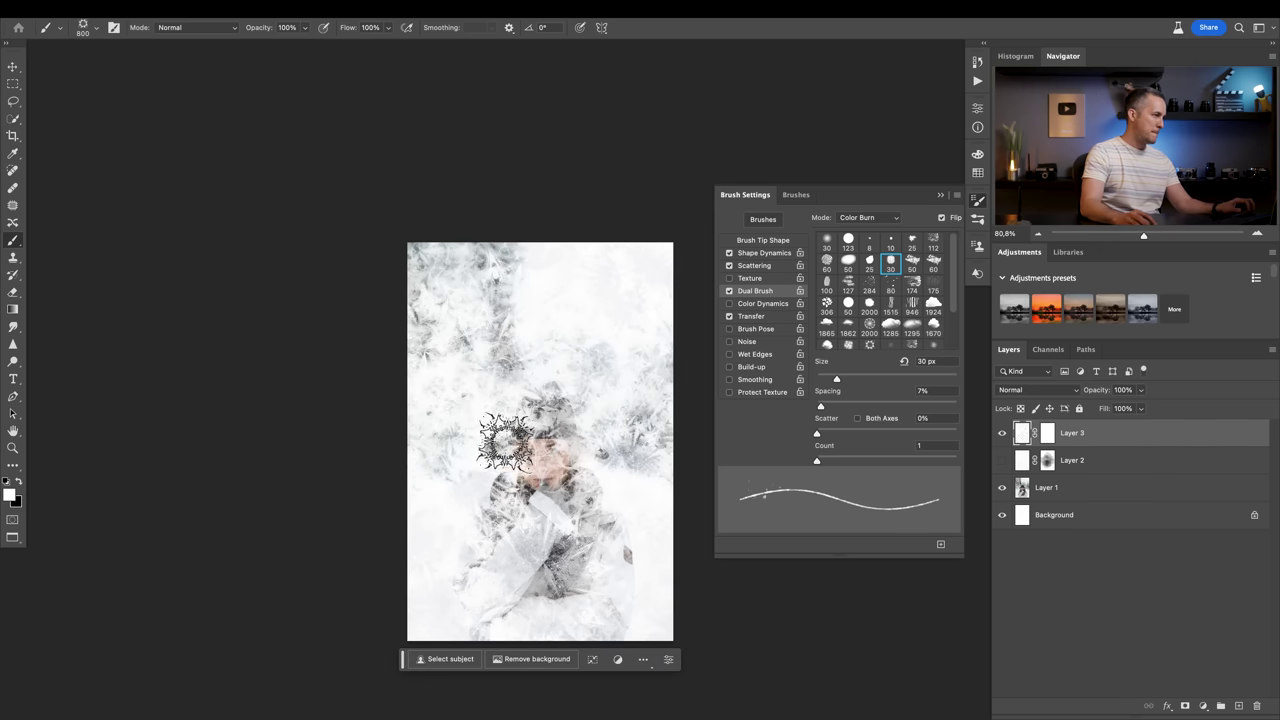
# Paint a test heart in black on the mask and undo it.
pyautogui.moveTo(503, 434); pyautogui.dragTo(525, 434)
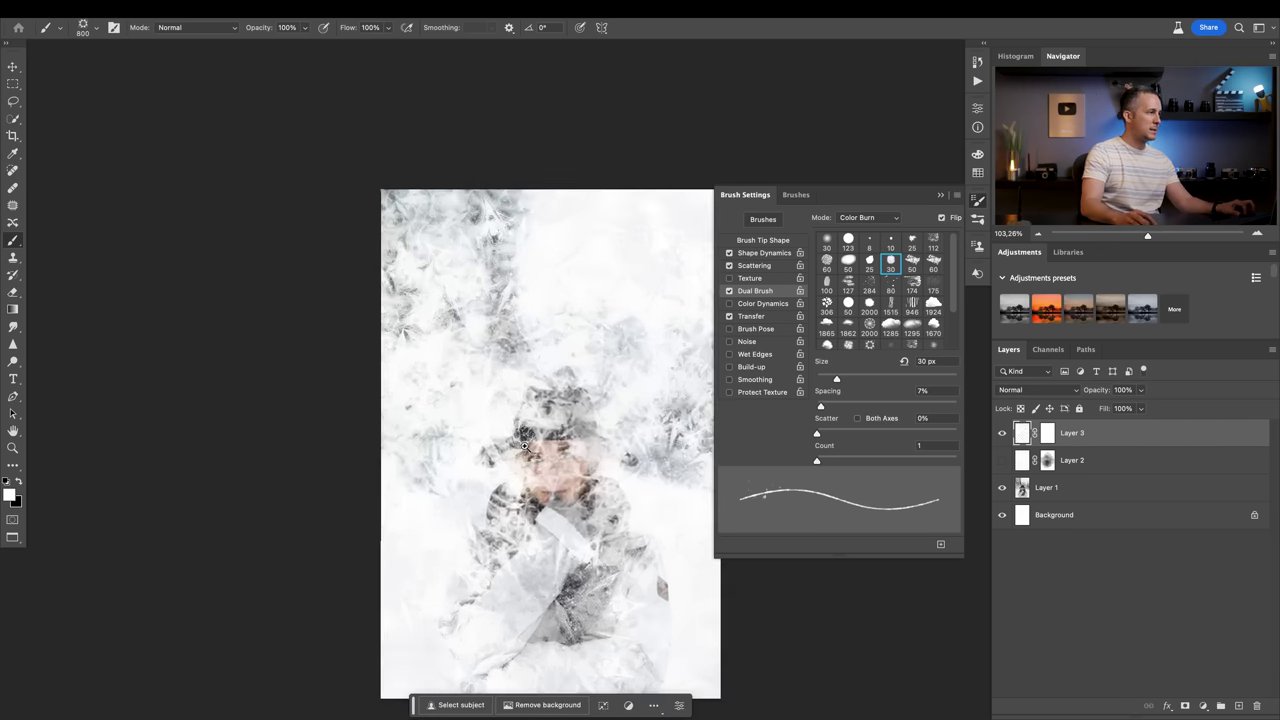
pyautogui.press('x')
pyautogui.moveTo(524, 375)
pyautogui.mouseDown()
pyautogui.moveTo(577, 419)
pyautogui.moveTo(632, 378)
pyautogui.moveTo(662, 403)
pyautogui.moveTo(630, 478)
pyautogui.moveTo(565, 556)
pyautogui.moveTo(490, 465)
pyautogui.mouseUp()
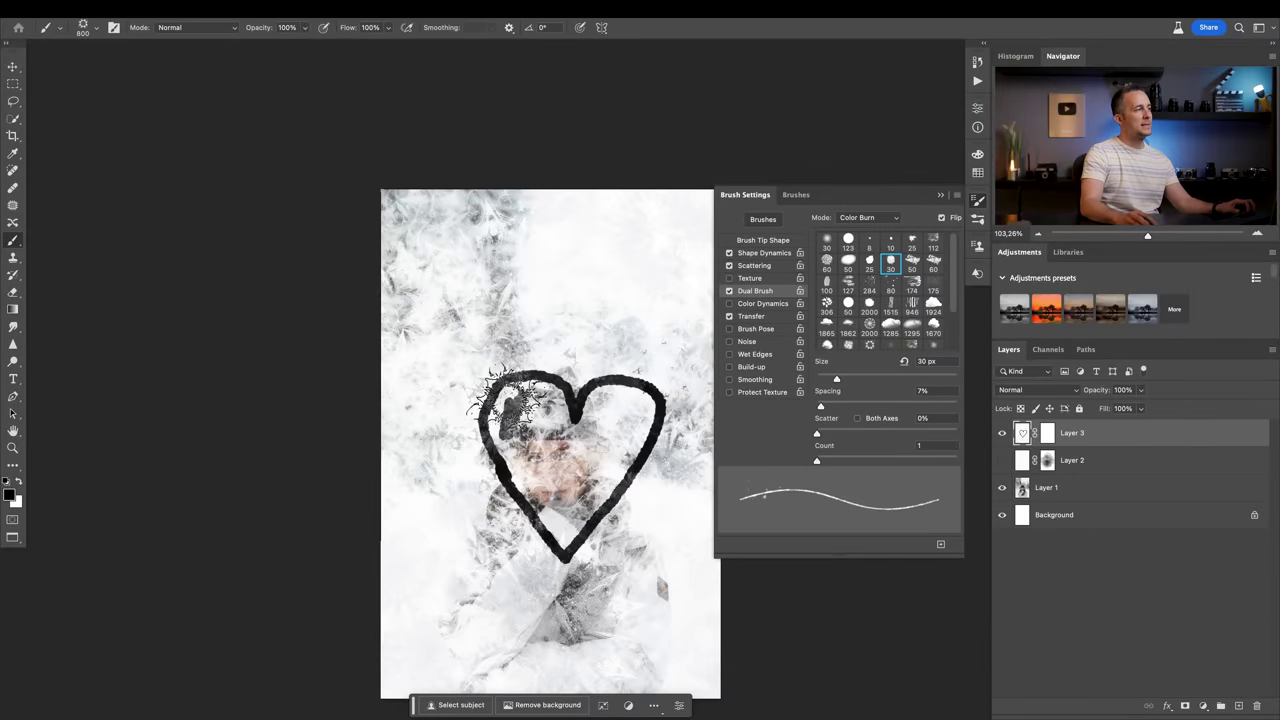
pyautogui.hotkey('ctrl', 'z')
pyautogui.hotkey('ctrl', 'z')
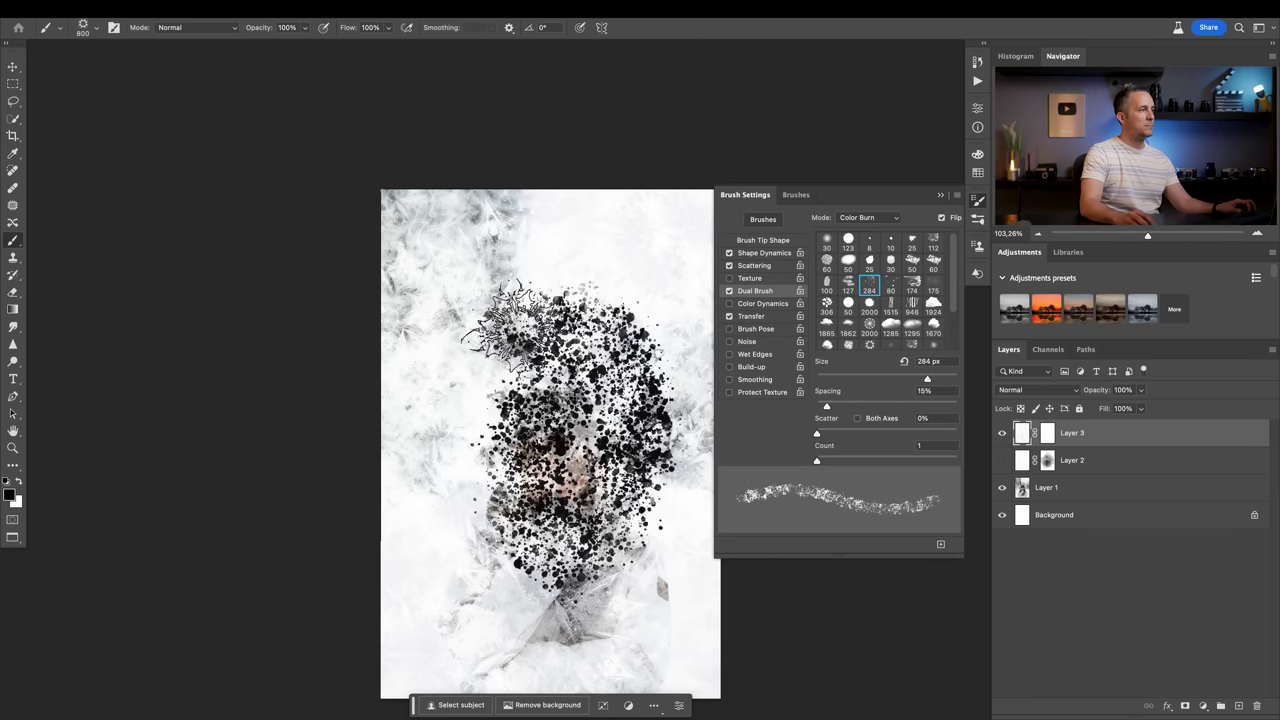
# On Layer 3's mask, paint black to clear frost from the woman's hat, face and scarf.
pyautogui.doubleClick(1048, 434)
pyautogui.click(660, 312)
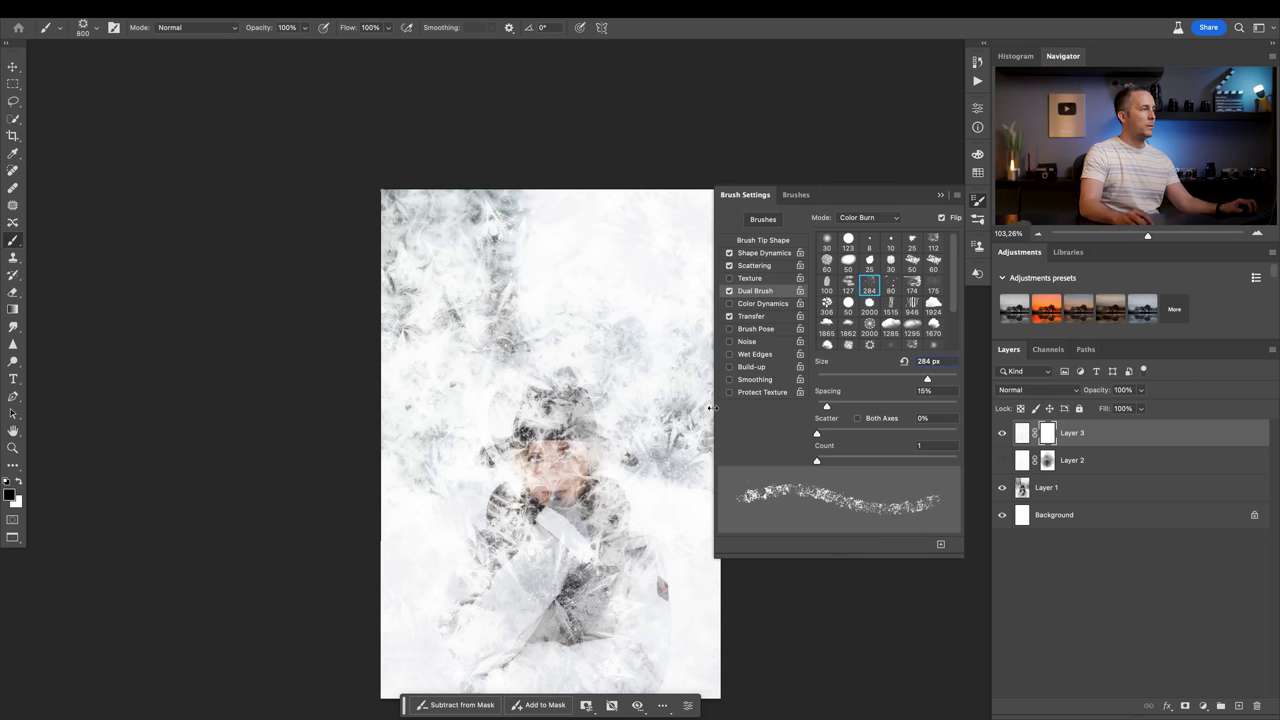
pyautogui.moveTo(560, 339); pyautogui.dragTo(502, 387)
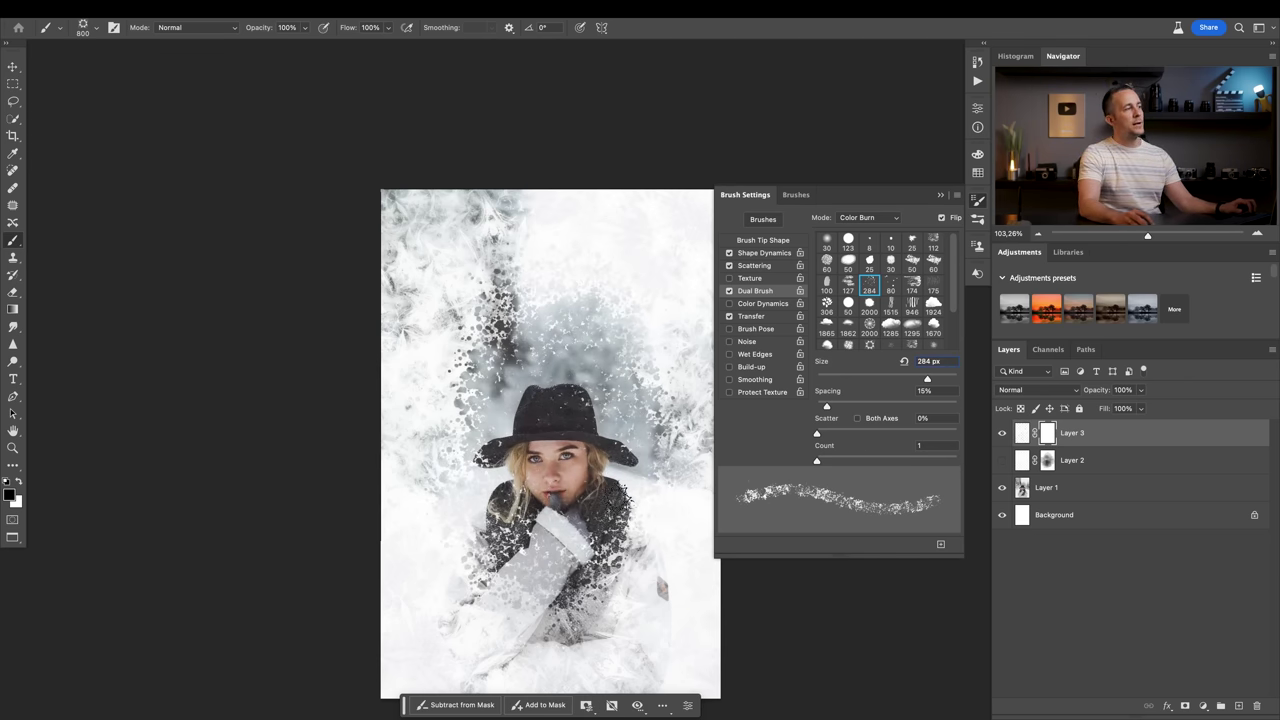
pyautogui.moveTo(483, 317); pyautogui.dragTo(446, 300)
pyautogui.scroll(5, 446, 300)
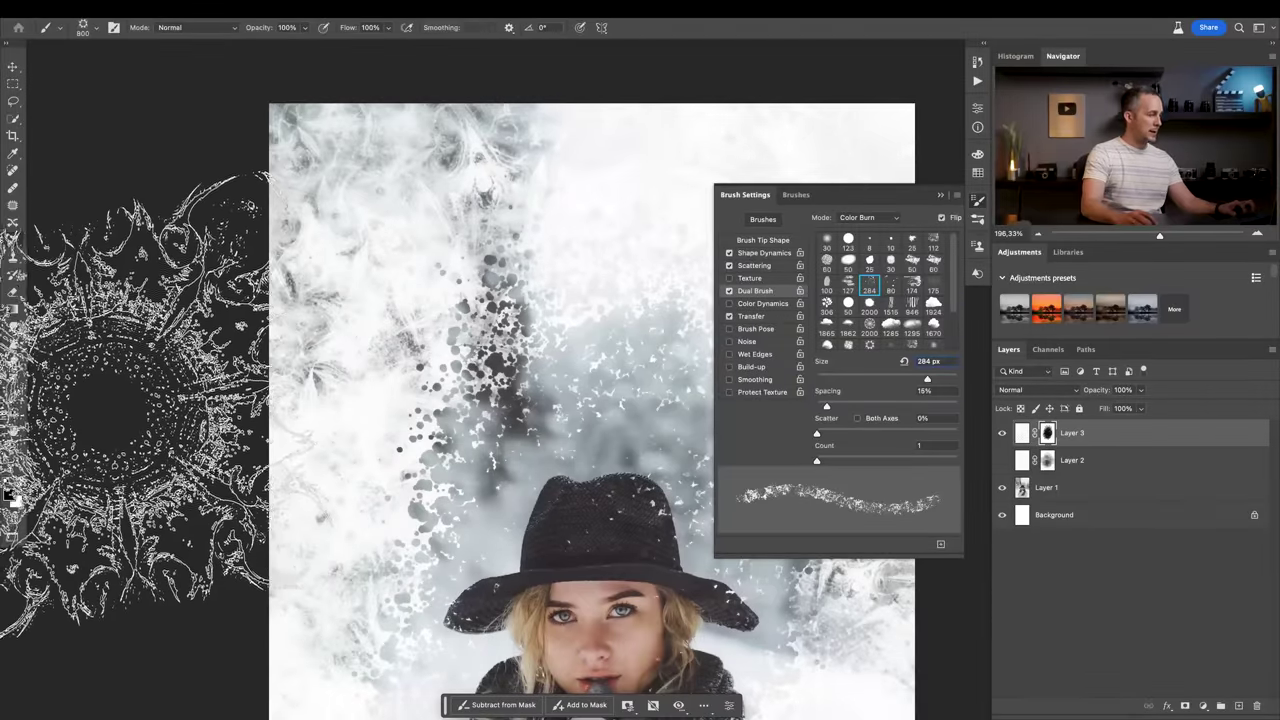
pyautogui.press('v')
pyautogui.scroll(-5, 420, 254)
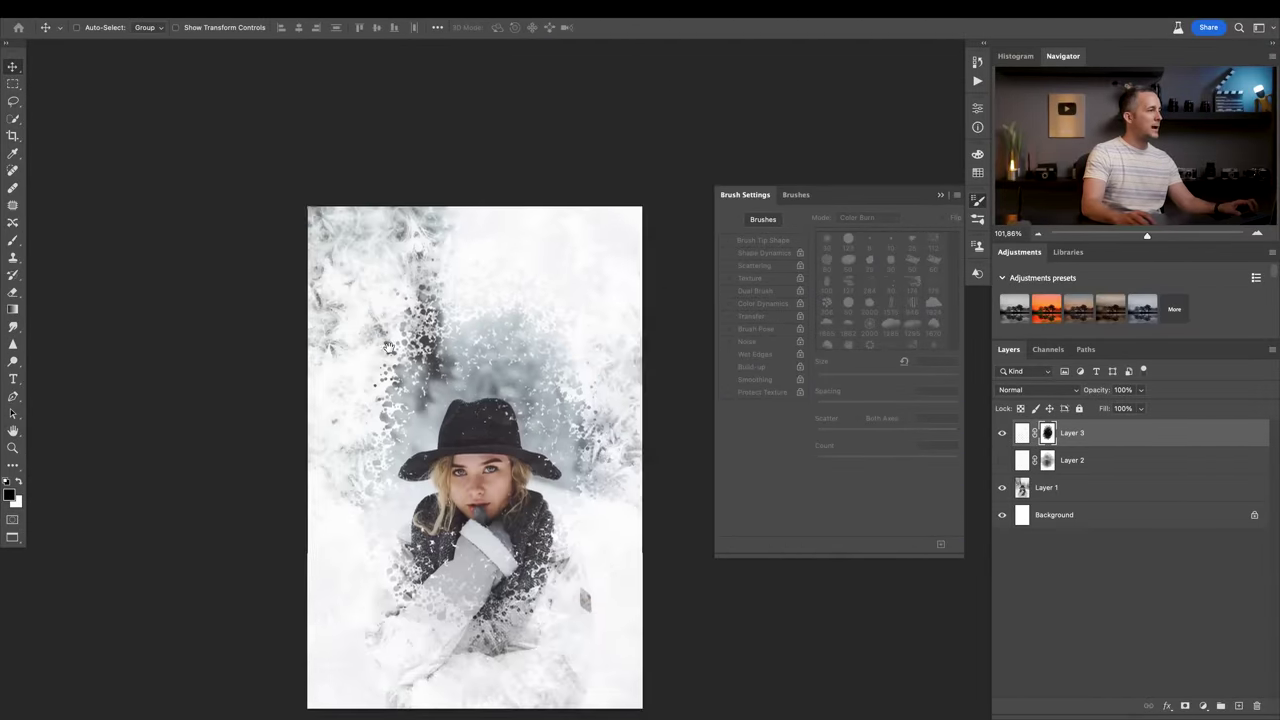